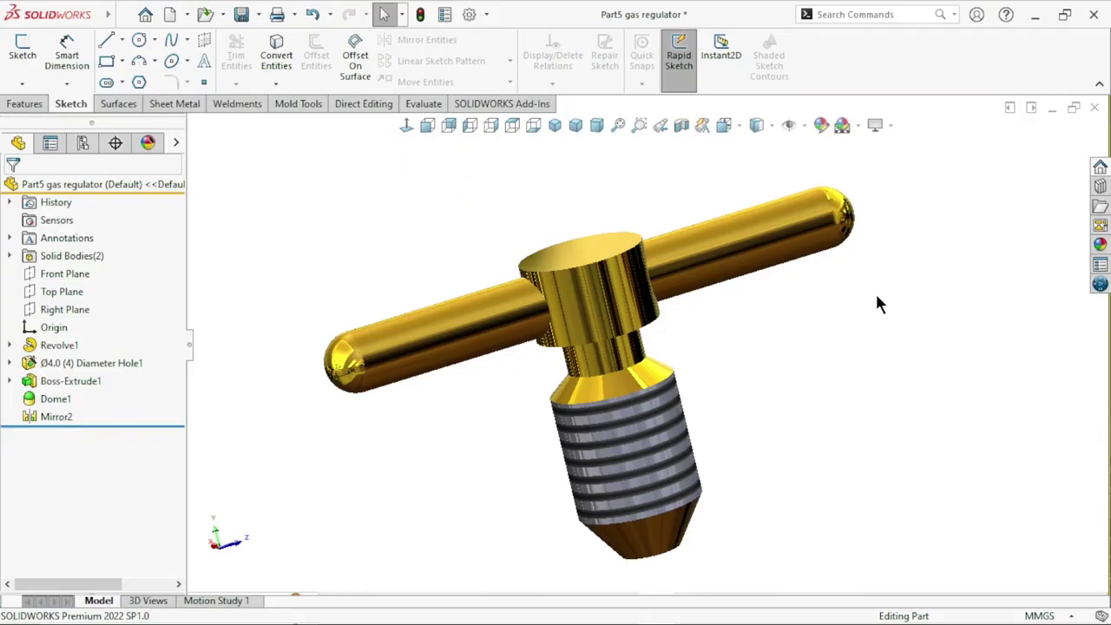
- Tilt the finished gold T-handle knob model to an angled view
middle_drag(875, 303, 713, 375)
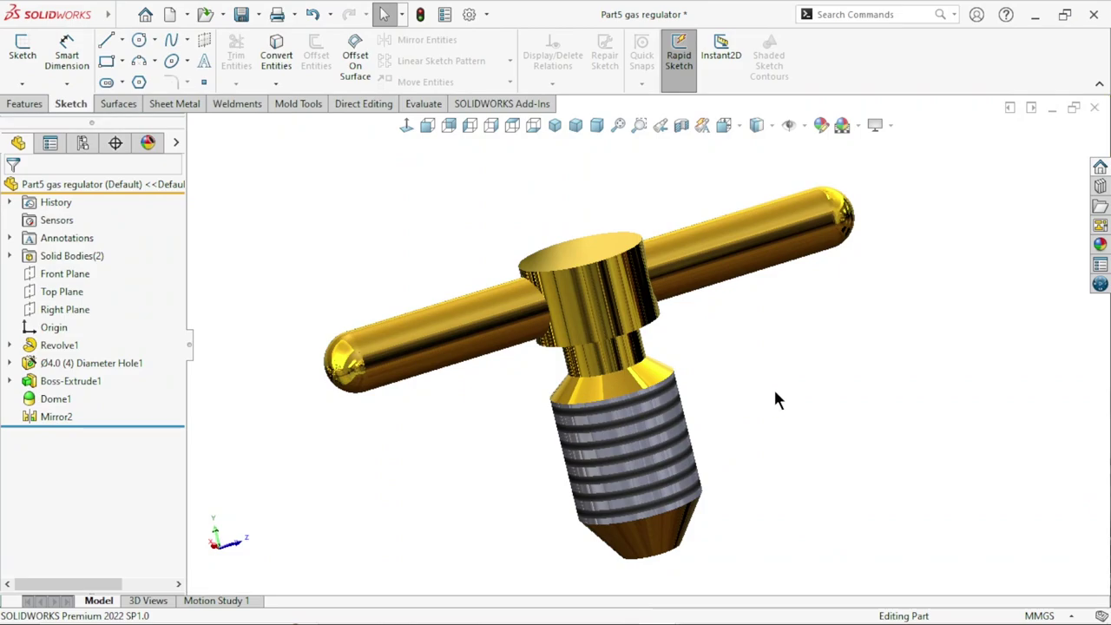
- Orbit the finished knob to see it level, its tip from below, side-on and its top cap
mouse_move(855, 417)
middle_down()
mouse_move(818, 397)
mouse_move(796, 359)
mouse_move(775, 384)
mouse_move(836, 399)
mouse_move(826, 433)
middle_up()
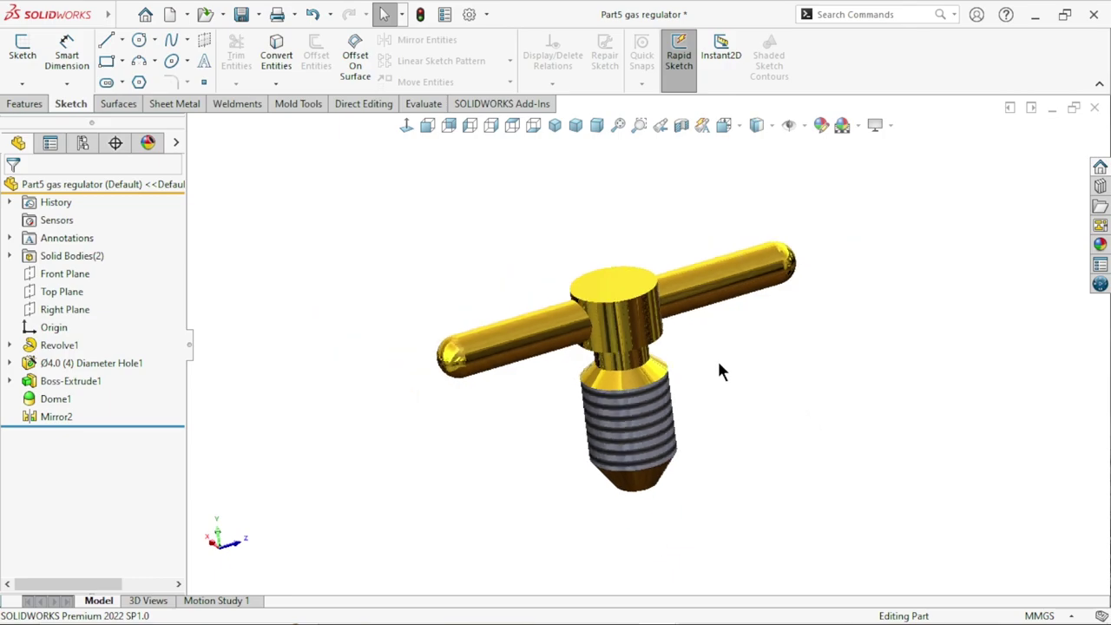
scroll(670, 346, down, 3)
middle_drag(664, 395, 758, 390)
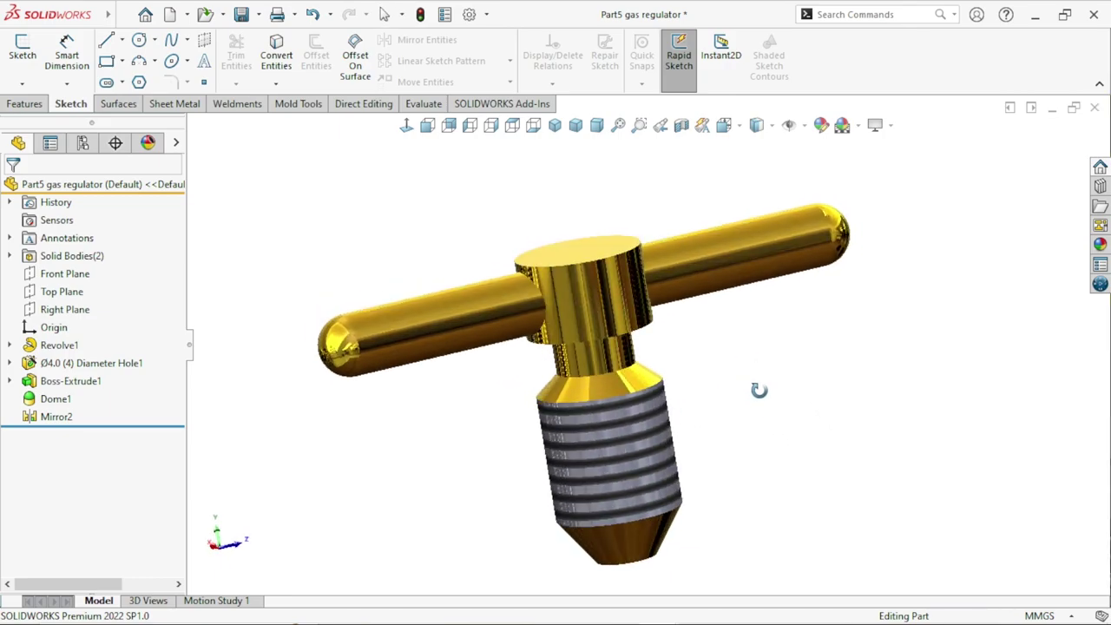
middle_drag(696, 408, 660, 386)
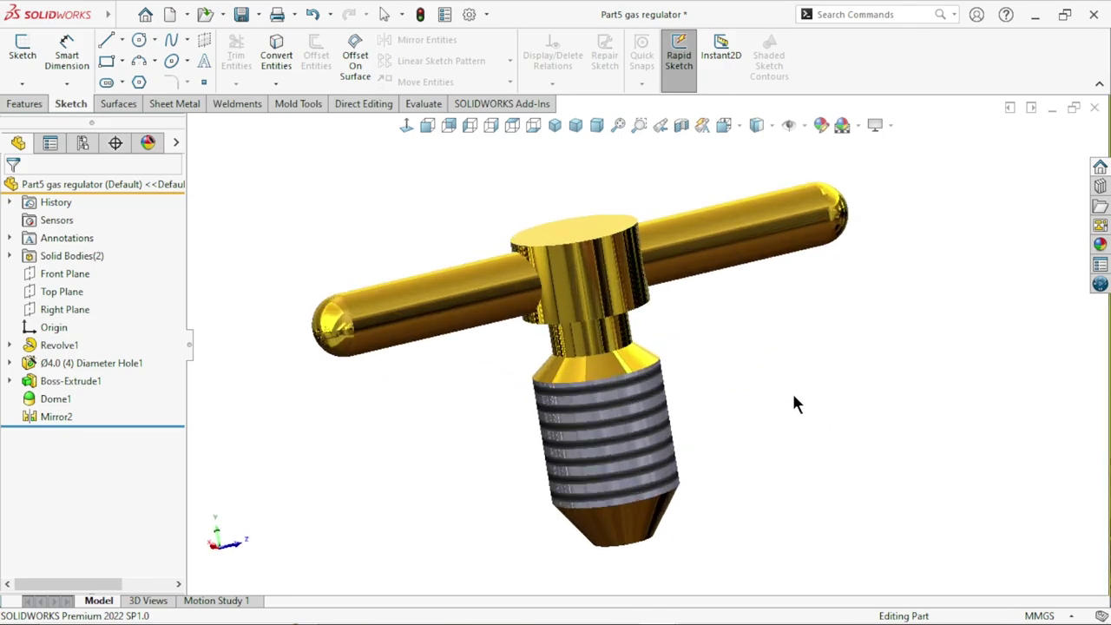
mouse_move(792, 391)
middle_down()
mouse_move(720, 329)
mouse_move(806, 377)
mouse_move(679, 419)
mouse_move(788, 345)
mouse_move(520, 356)
middle_up()
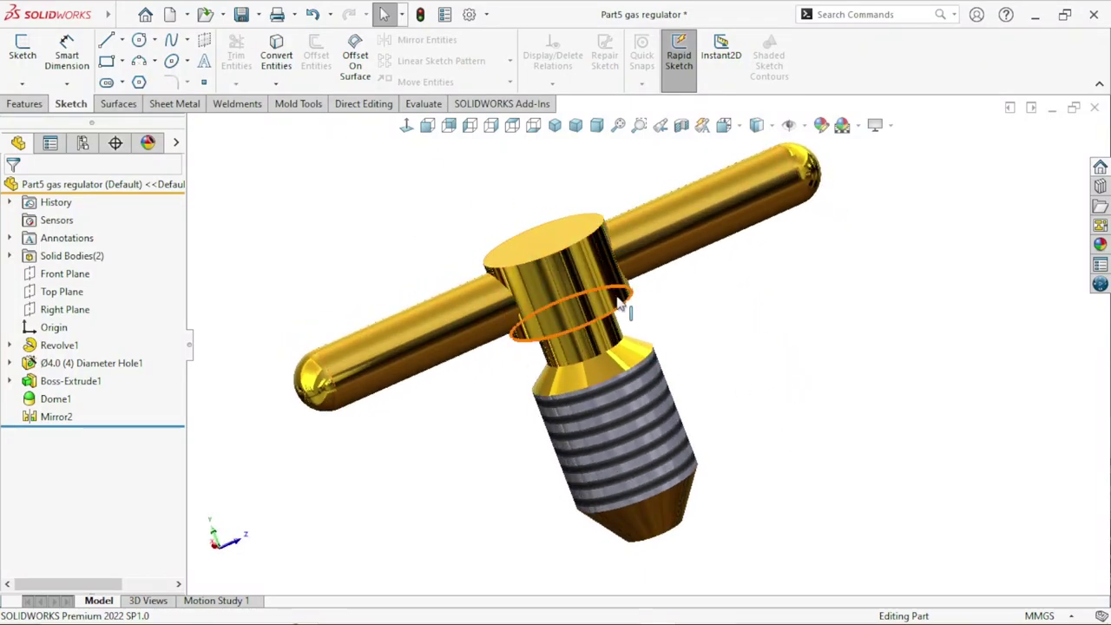
mouse_move(769, 413)
middle_down()
mouse_move(675, 408)
mouse_move(776, 439)
middle_up()
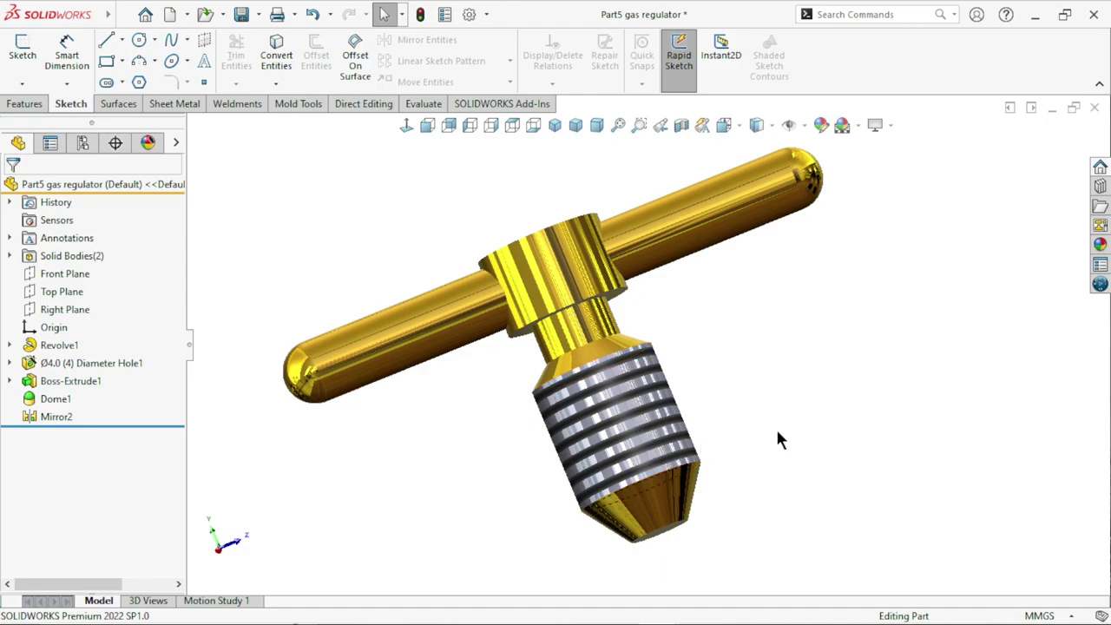
mouse_move(772, 397)
middle_down()
mouse_move(803, 427)
mouse_move(434, 388)
middle_up()
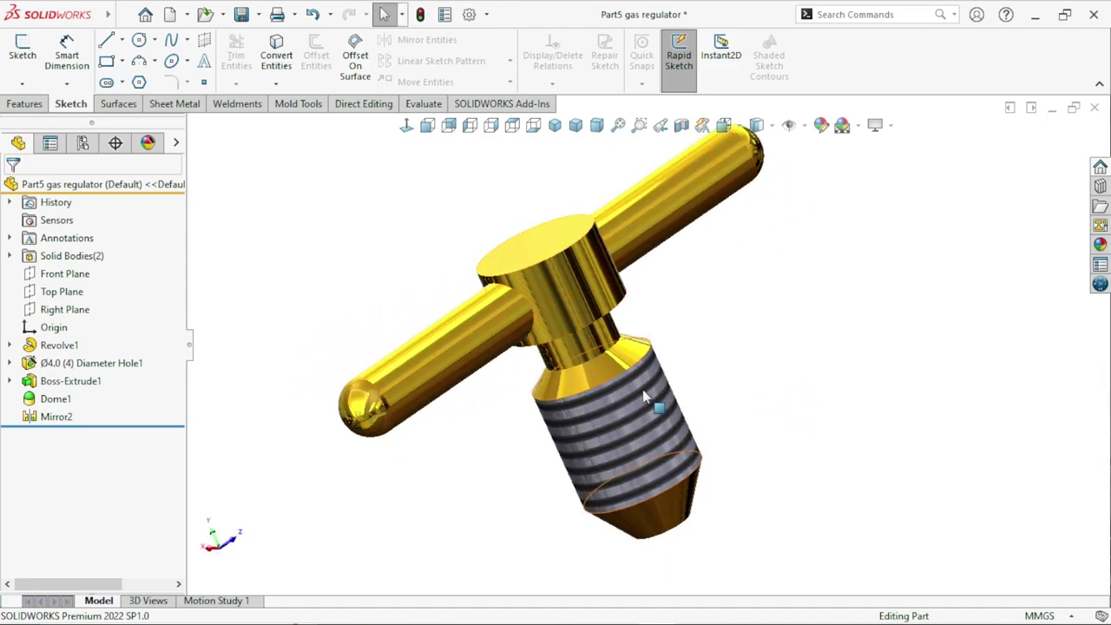
mouse_move(645, 398)
middle_down()
mouse_move(701, 359)
mouse_move(685, 330)
mouse_move(776, 392)
mouse_move(754, 355)
mouse_move(756, 422)
mouse_move(663, 416)
mouse_move(652, 373)
mouse_move(752, 366)
mouse_move(786, 438)
mouse_move(639, 316)
mouse_move(739, 381)
mouse_move(561, 248)
mouse_move(716, 326)
mouse_move(712, 355)
middle_up()
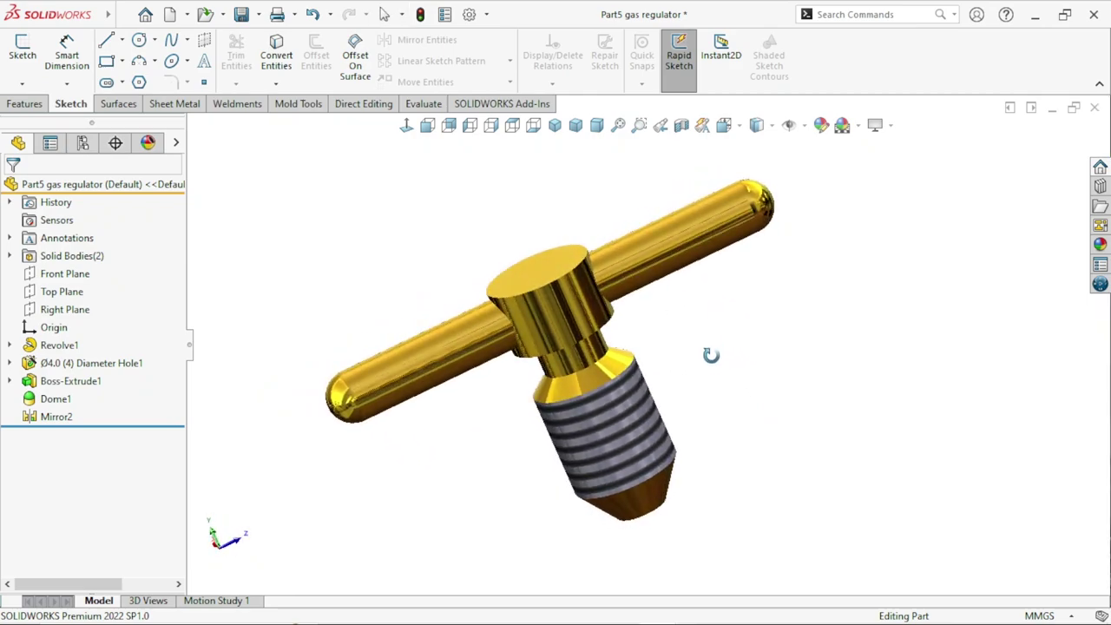
- Zoom in and out on the knob and orbit it to a few more viewing angles
scroll(692, 367, up, 2)
scroll(682, 360, down, 3)
scroll(729, 380, up, 1)
scroll(729, 375, up, 1)
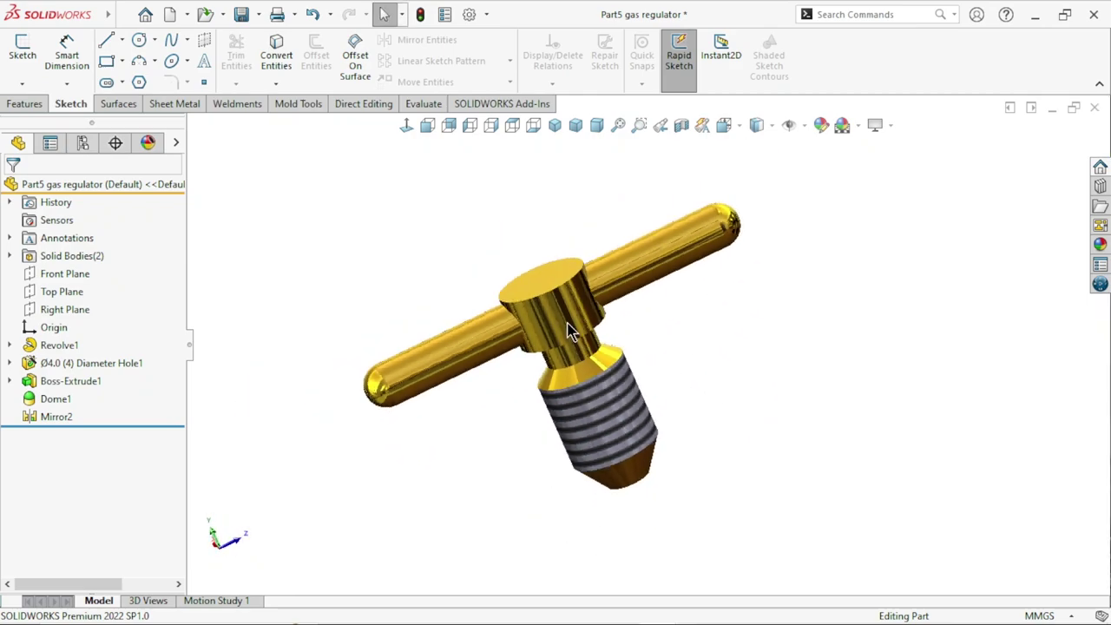
scroll(689, 370, up, 1)
scroll(644, 344, down, 1)
mouse_move(740, 383)
middle_down()
mouse_move(776, 324)
mouse_move(720, 368)
mouse_move(689, 374)
middle_up()
scroll(640, 337, down, 1)
mouse_move(641, 337)
middle_down()
mouse_move(689, 380)
mouse_move(734, 347)
mouse_move(720, 377)
mouse_move(676, 384)
middle_up()
scroll(675, 384, up, 1)
scroll(673, 382, down, 2)
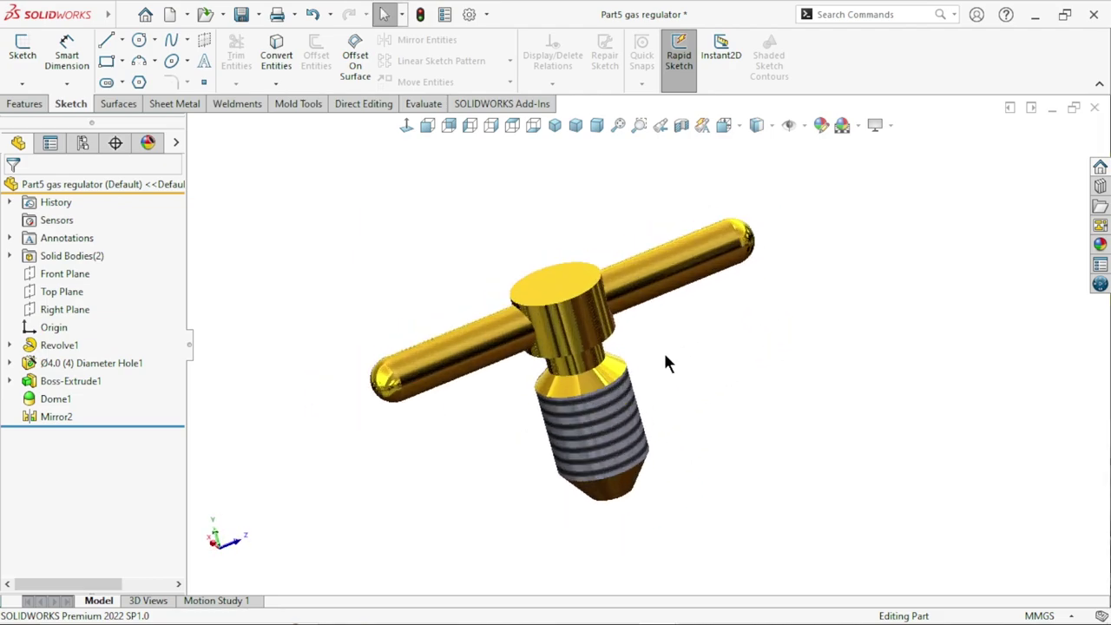
scroll(665, 364, down, 1)
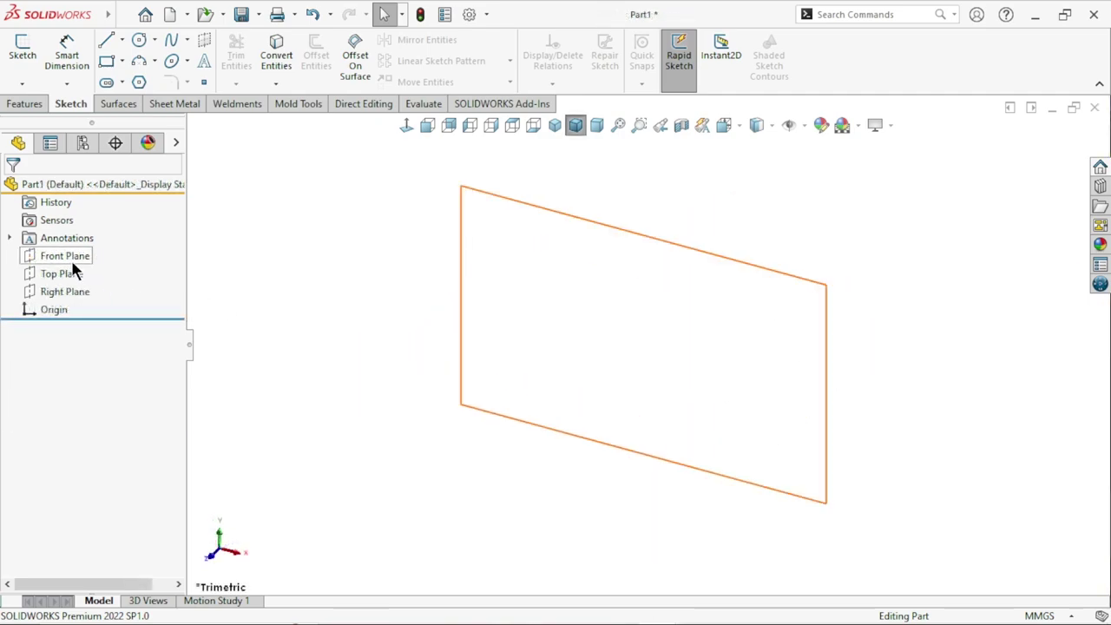
- Sketch on the Front Plane a vertical centerline running up from the origin
click(71, 258)
click(84, 238)
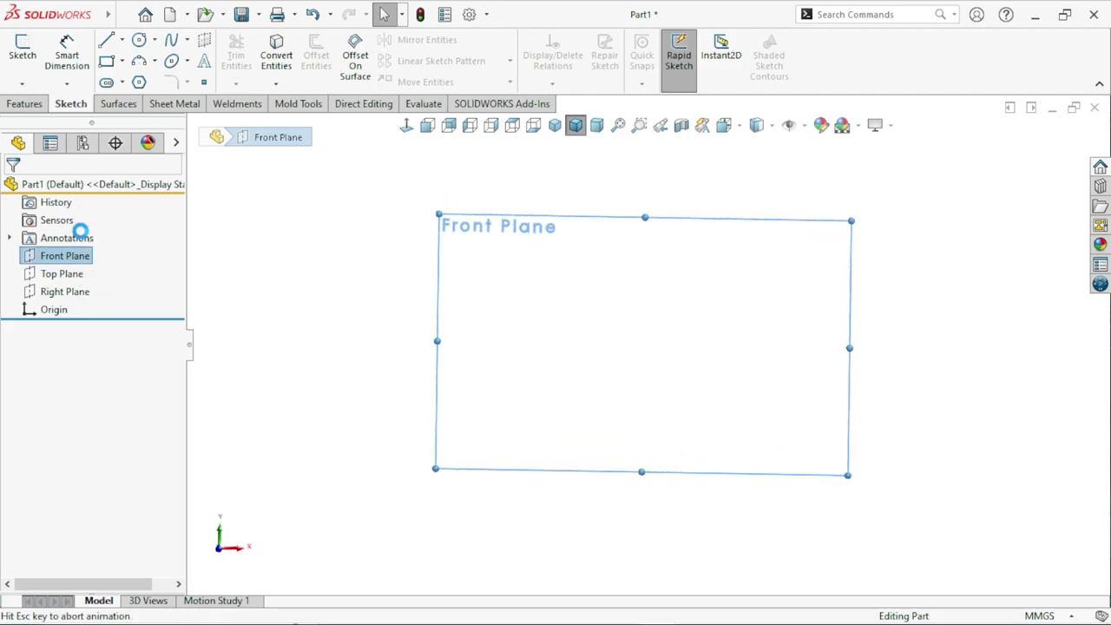
click(122, 40)
click(124, 80)
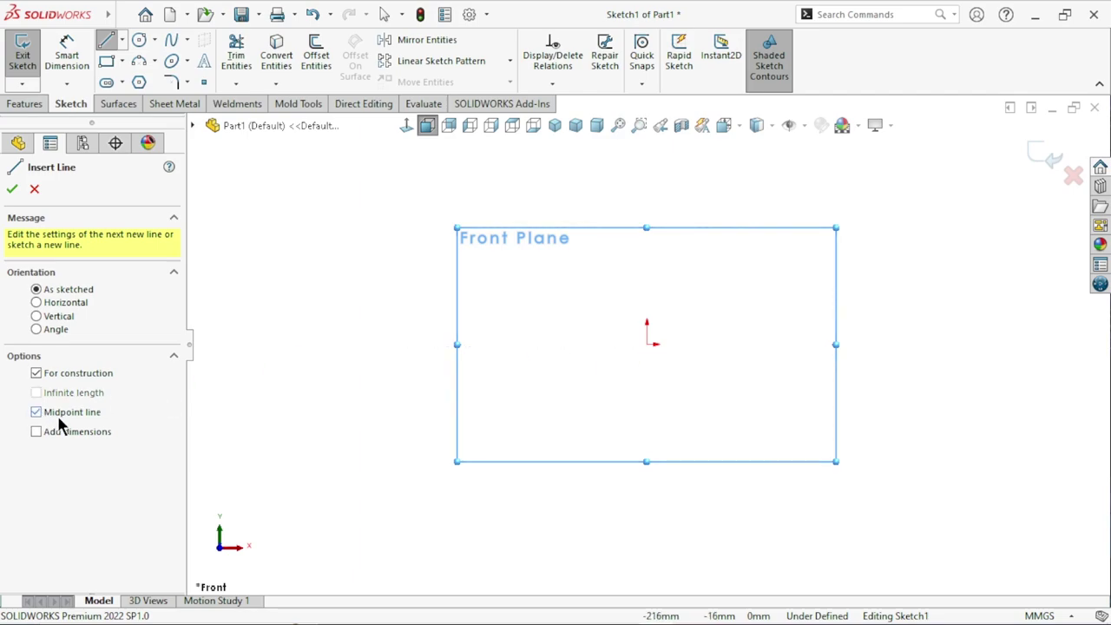
click(648, 346)
click(649, 178)
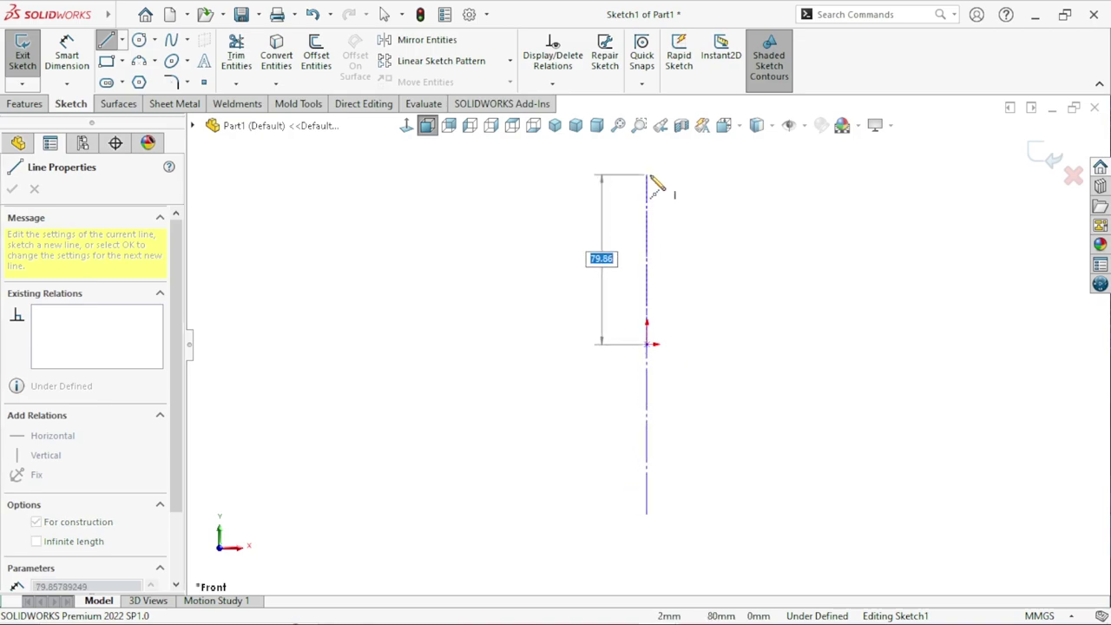
right_click(797, 271)
click(799, 263)
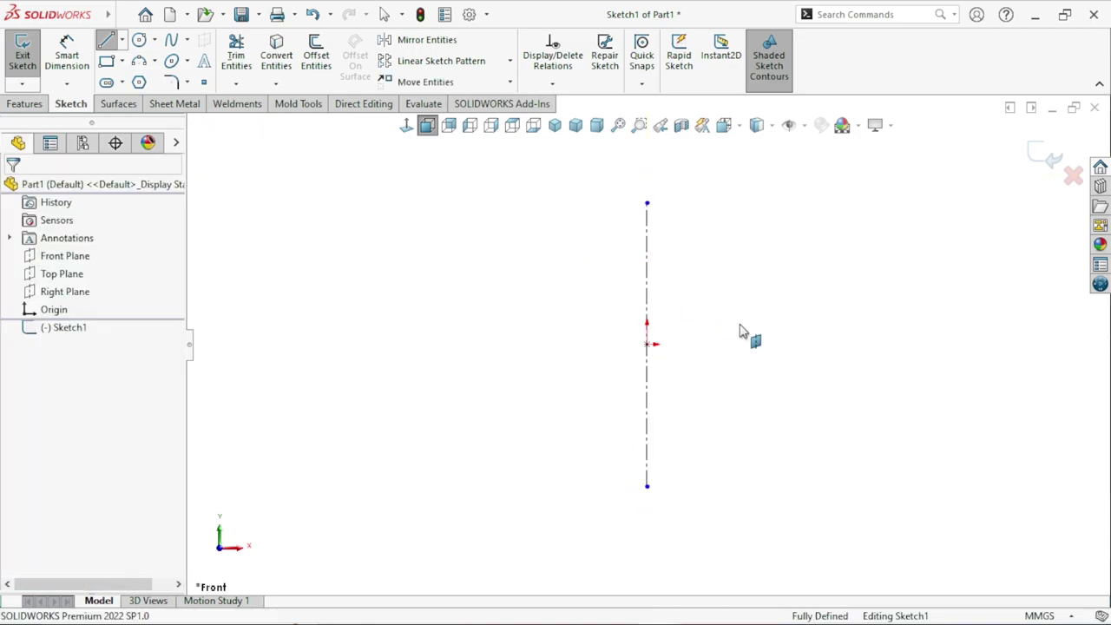
- Draw lines from the centerline's top for the head's top edge and side, then step in to the short neck
key(f)
click(74, 50)
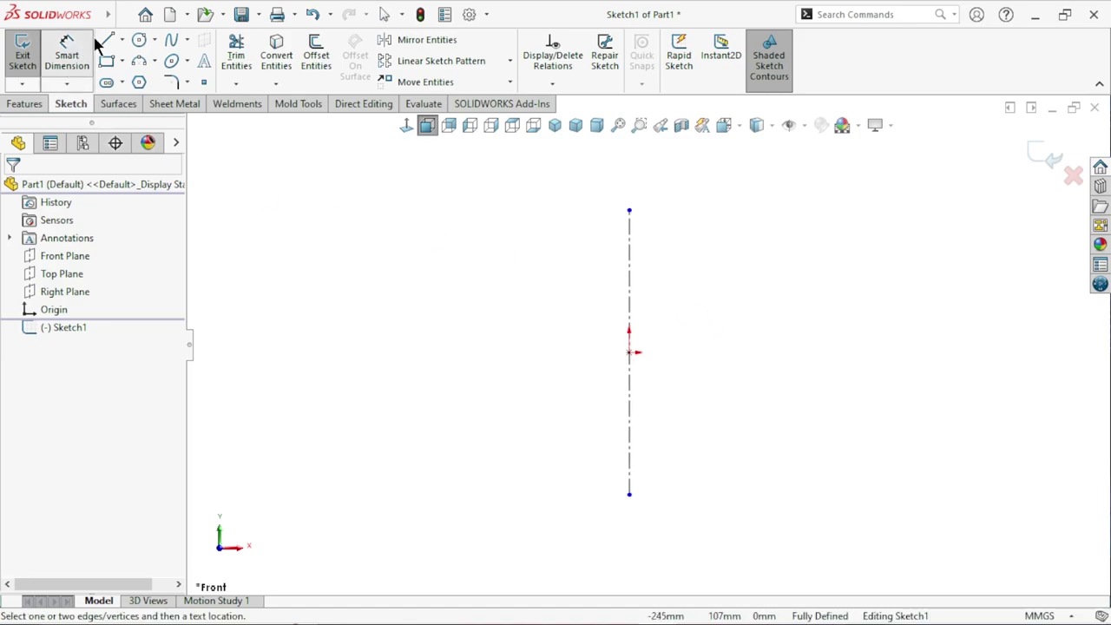
click(104, 41)
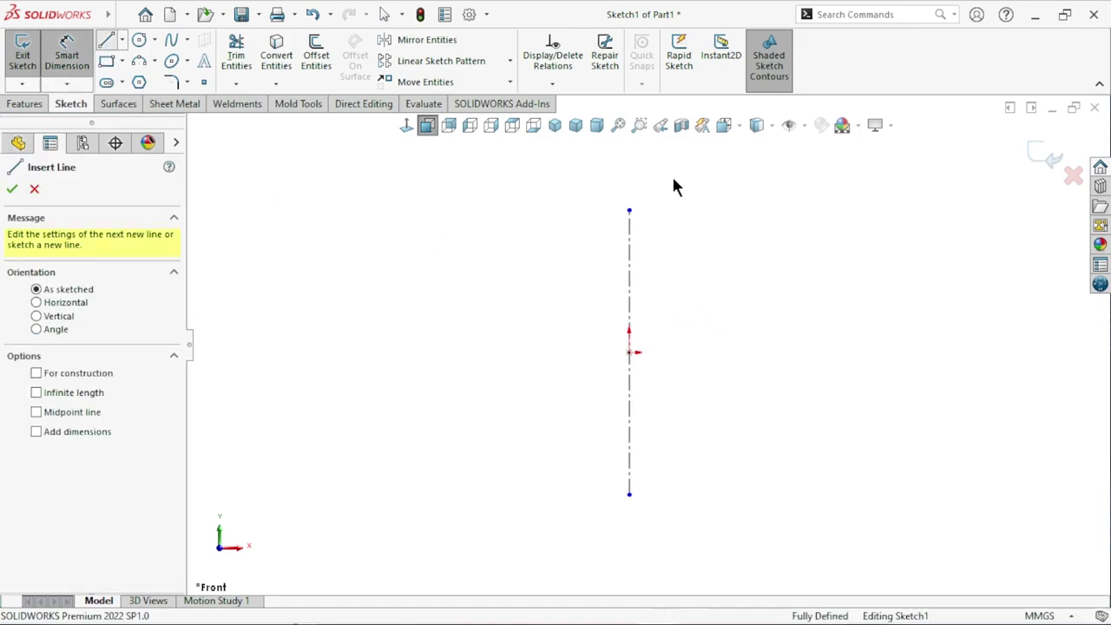
click(630, 210)
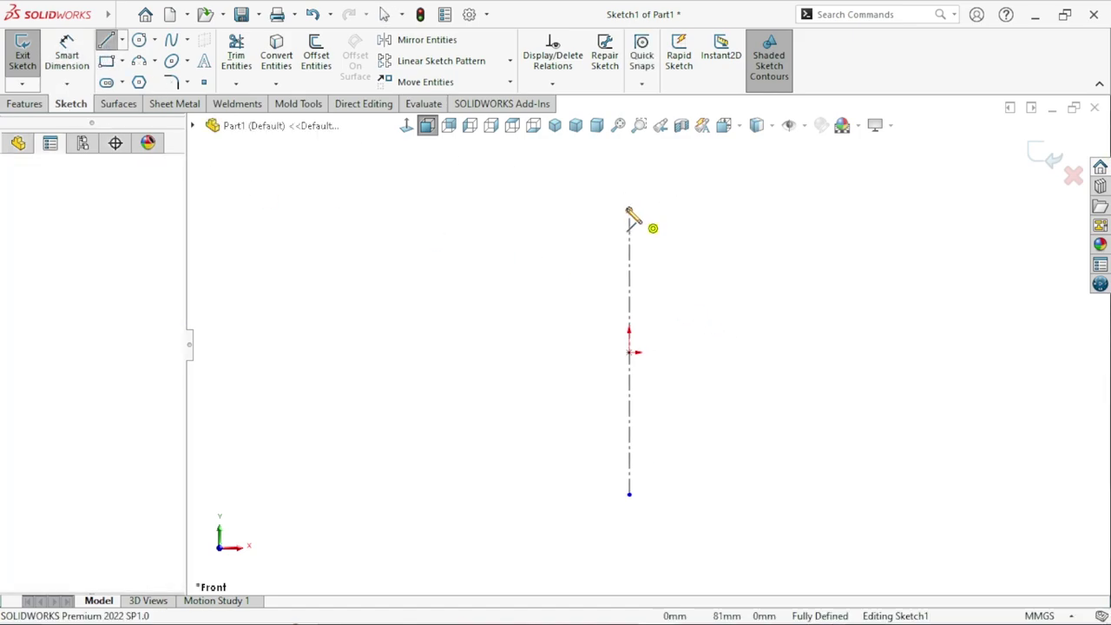
click(556, 210)
click(556, 282)
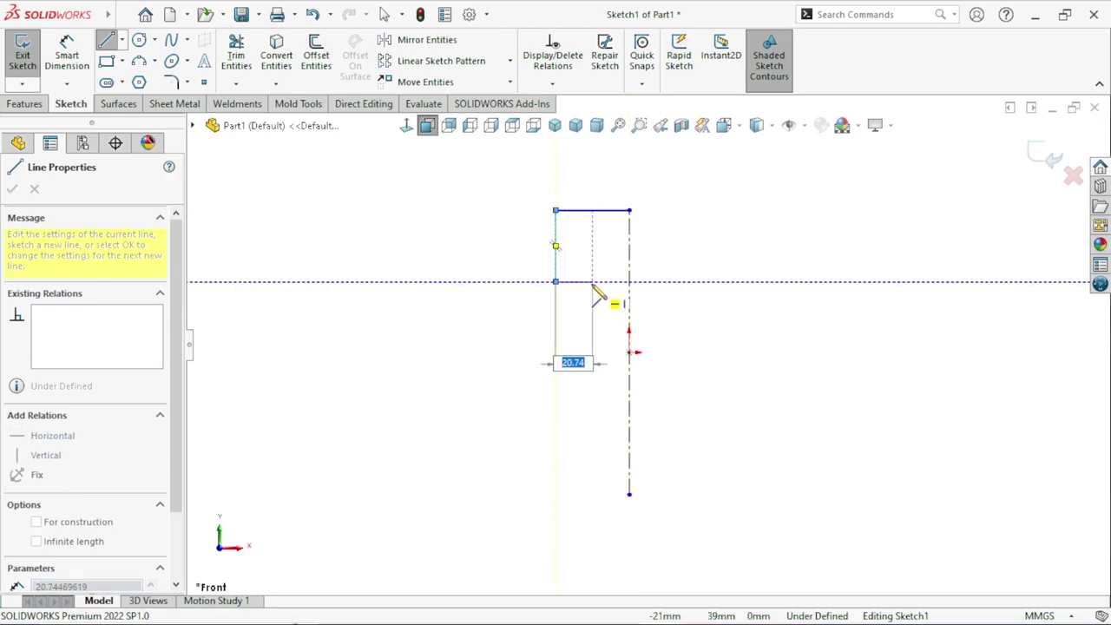
click(579, 281)
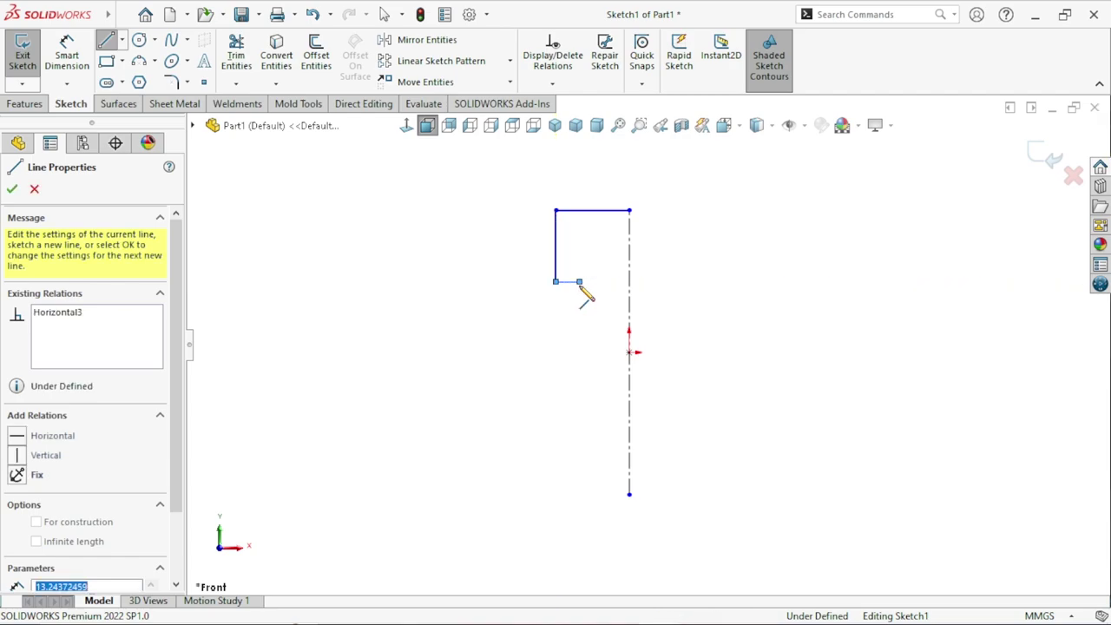
click(579, 328)
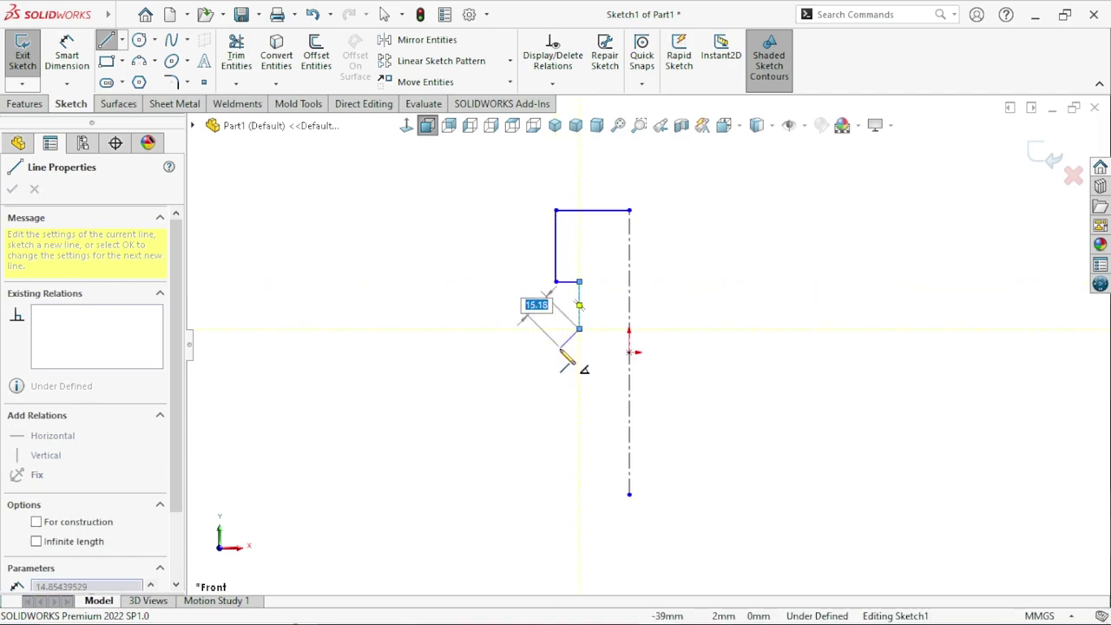
- Complete the outline: slanted shoulder, long body side, bevelled tip and bottom edge back to the centerline
click(556, 351)
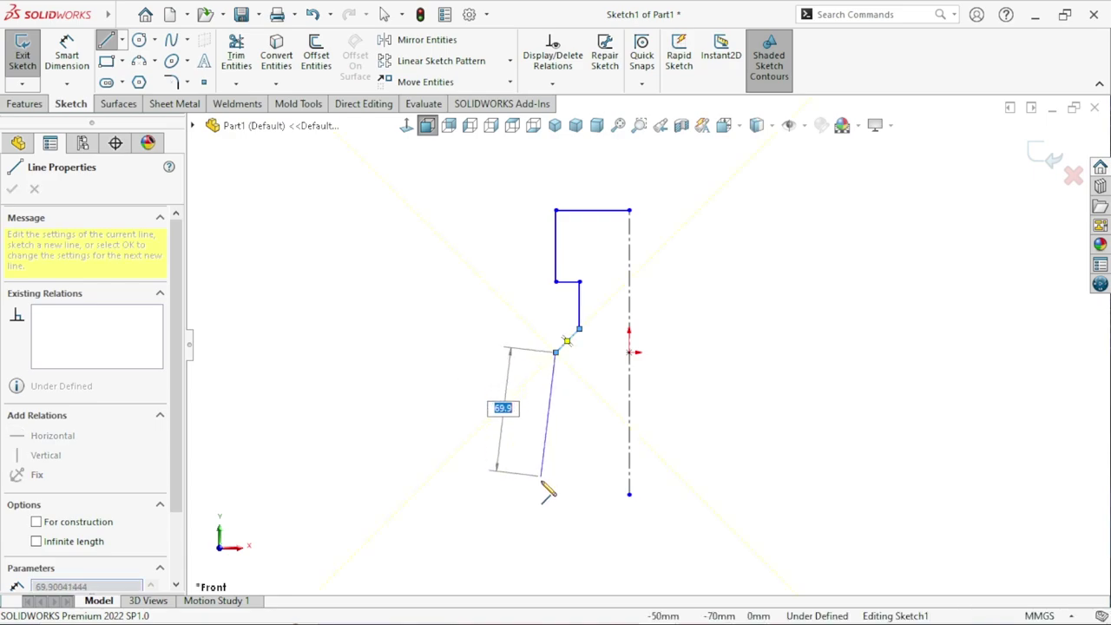
click(556, 451)
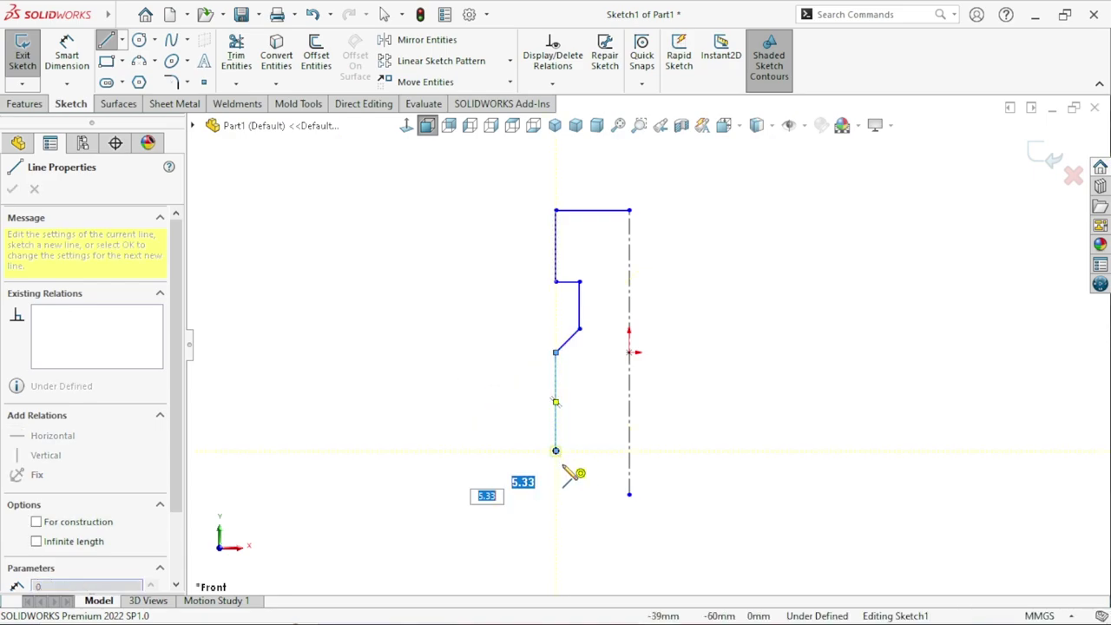
click(579, 494)
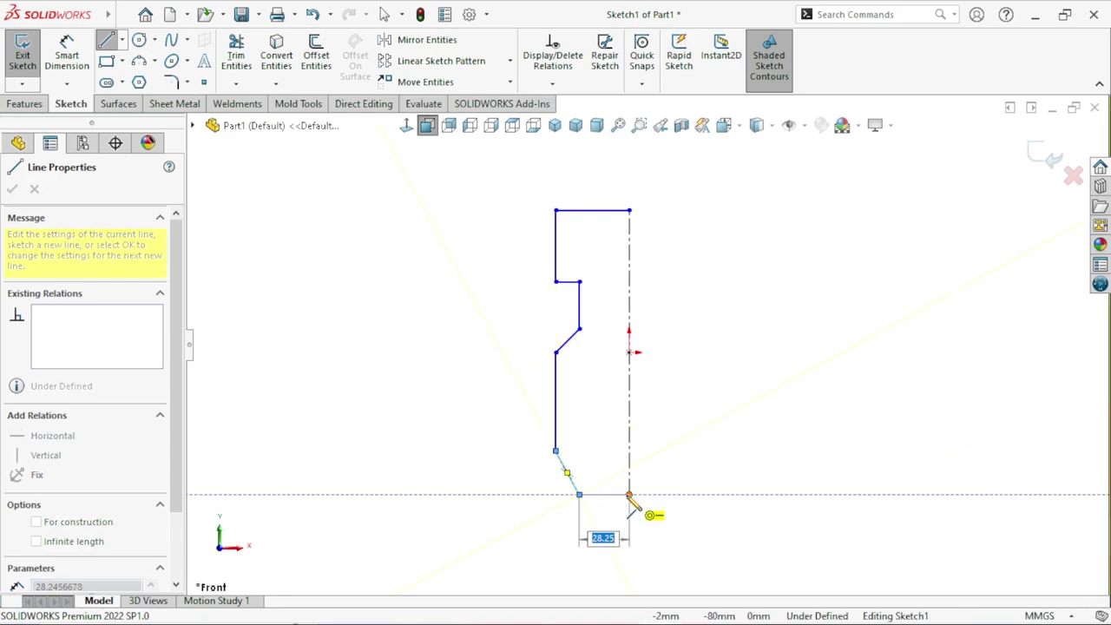
click(628, 495)
right_click(787, 299)
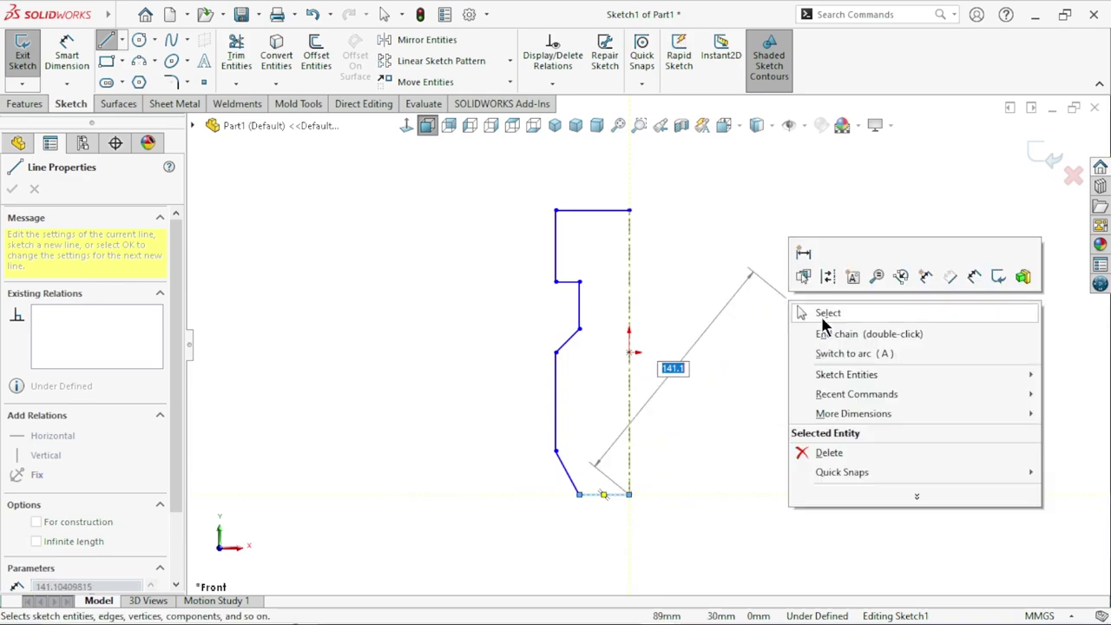
click(825, 312)
scroll(658, 350, up, 3)
scroll(658, 351, down, 2)
scroll(656, 340, down, 1)
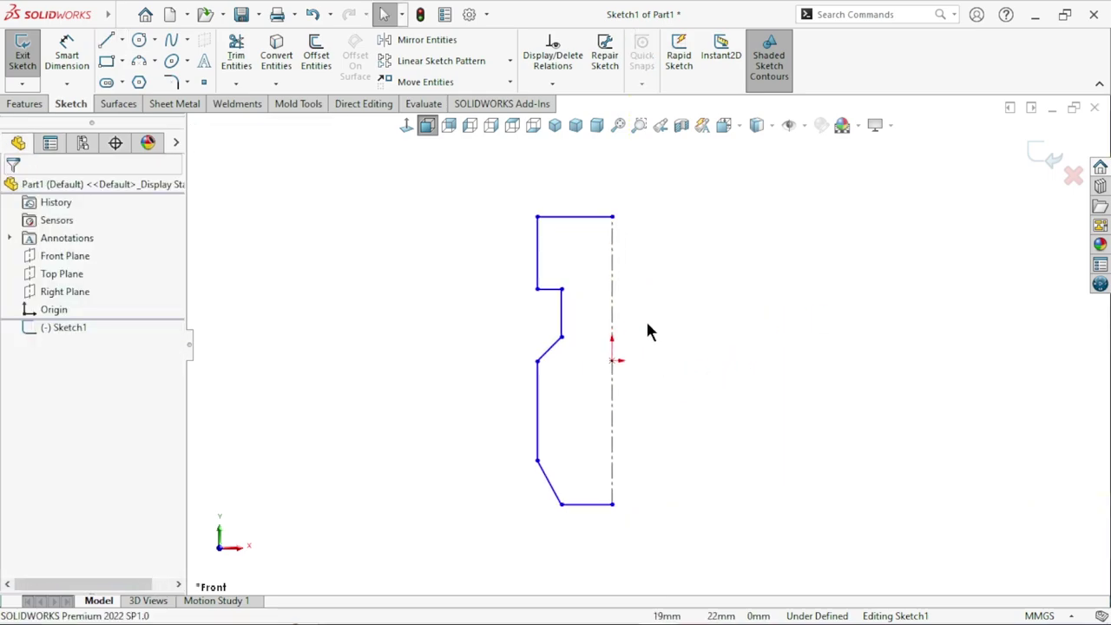
- Dimension the head's top width to 8 from the centerline
click(67, 56)
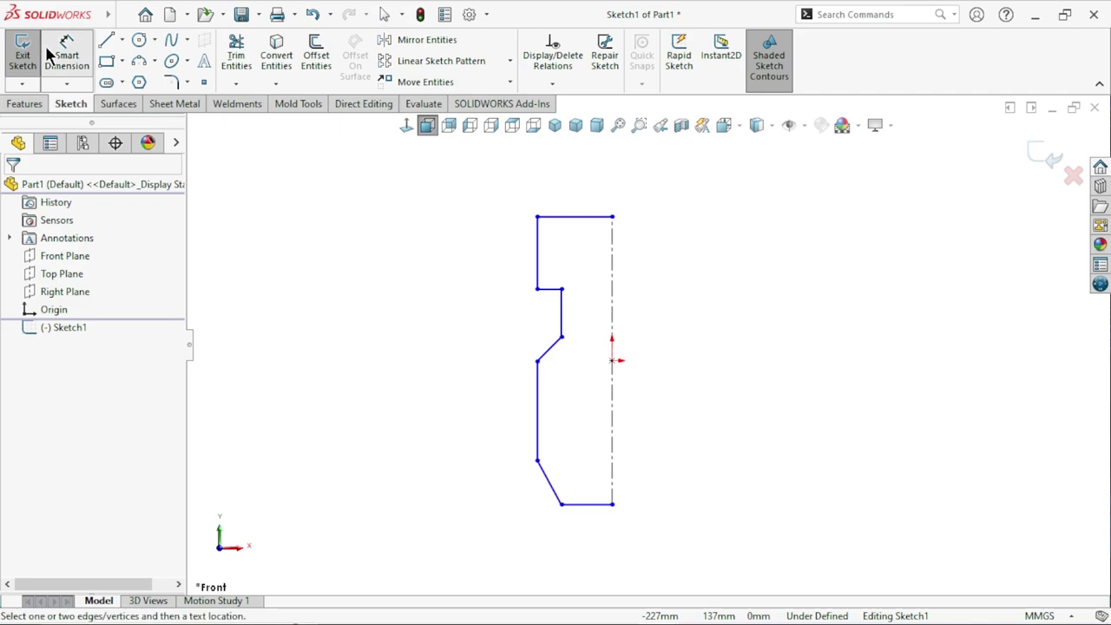
click(538, 262)
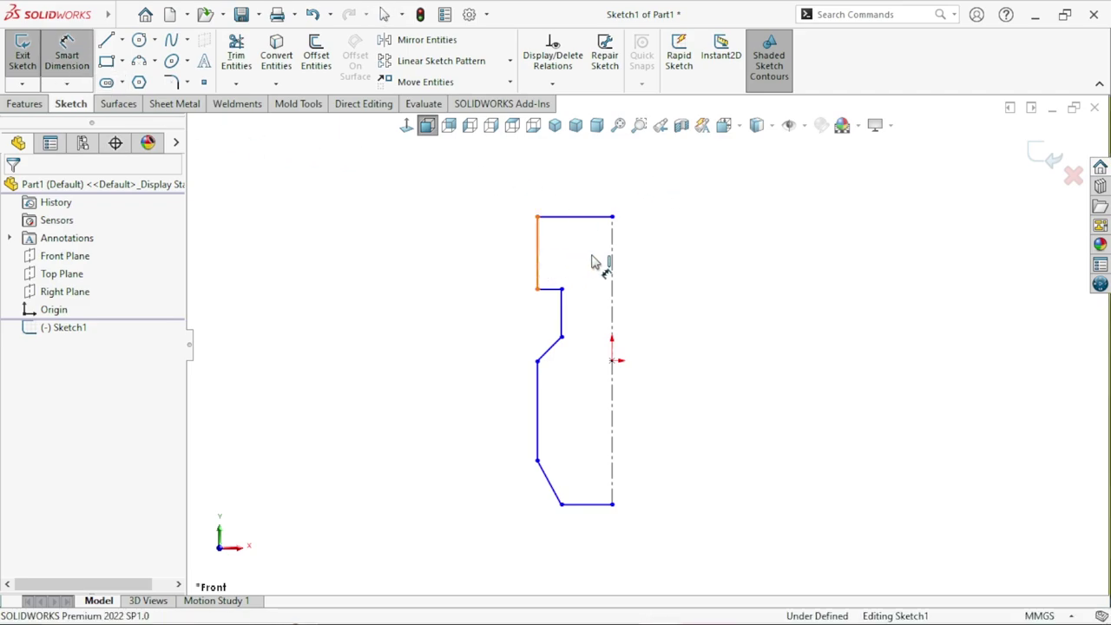
click(612, 257)
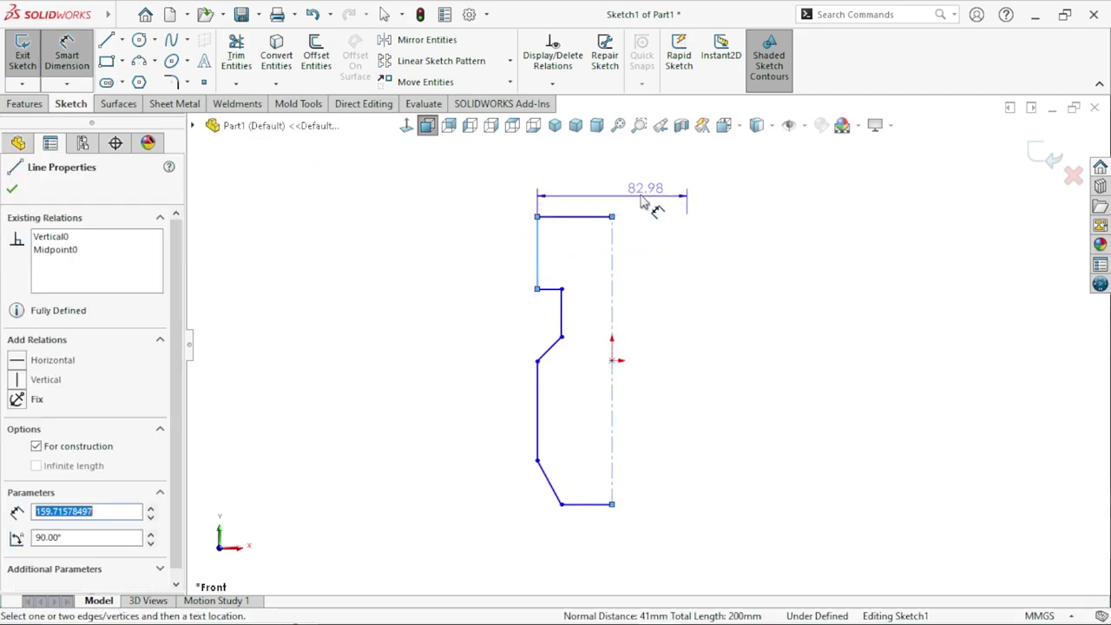
click(627, 180)
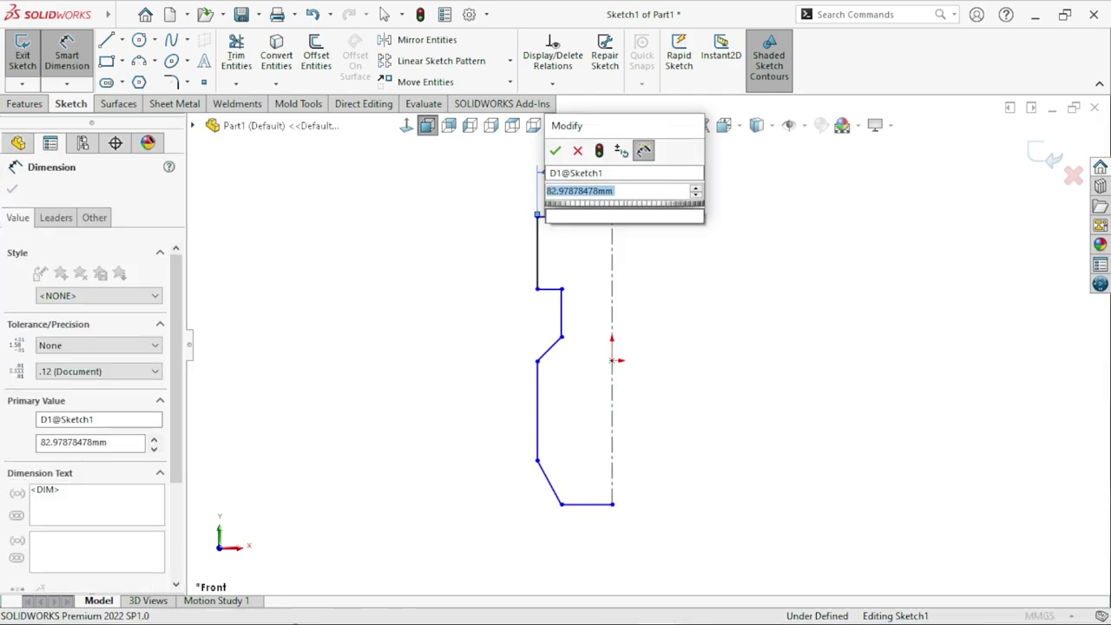
text(8)
click(555, 151)
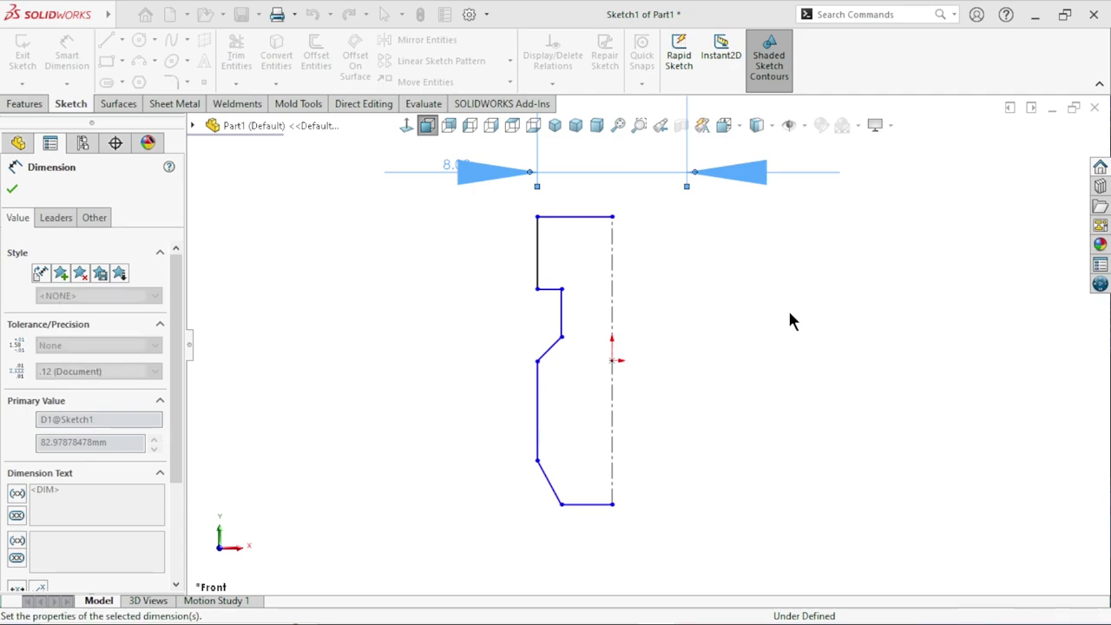
scroll(659, 337, down, 2)
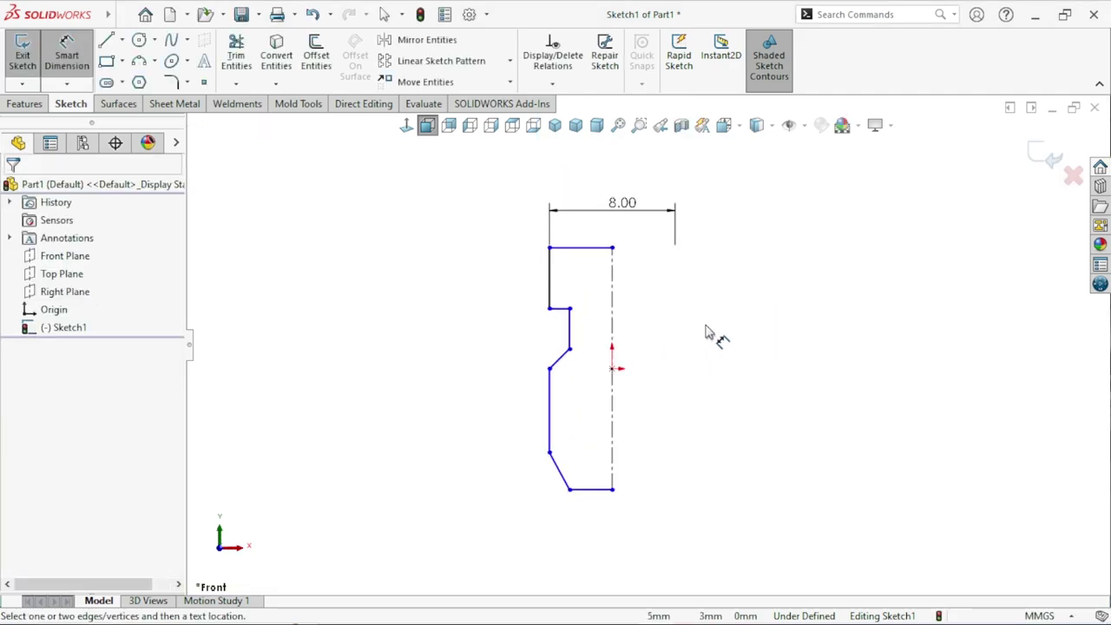
key(Escape)
- Make the upper-left and lower-left vertical edges collinear
click(549, 282)
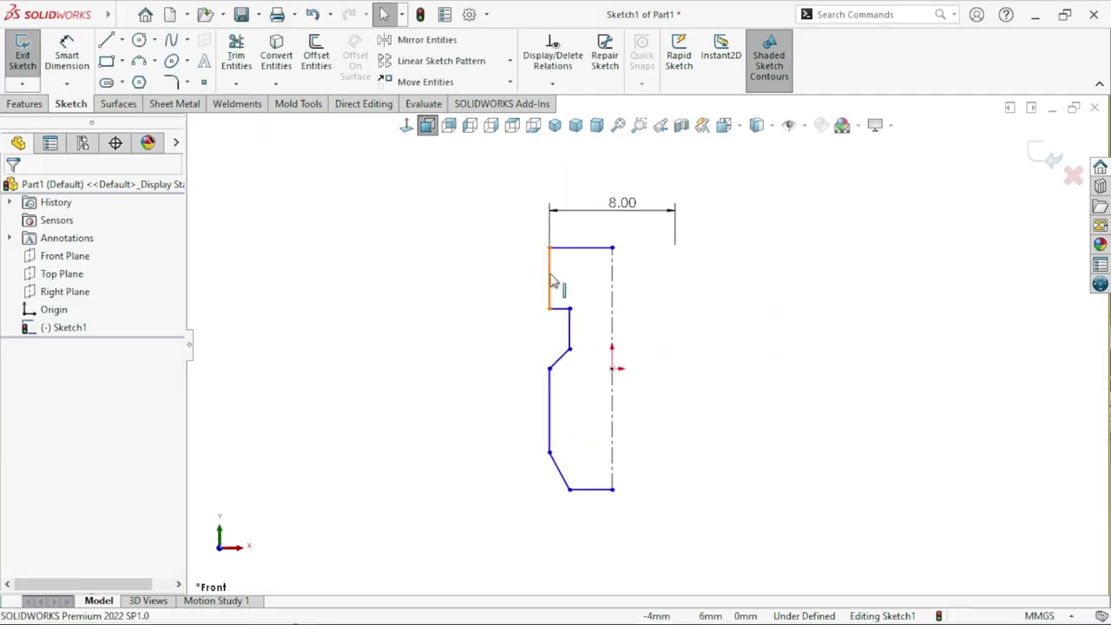
click(550, 408)
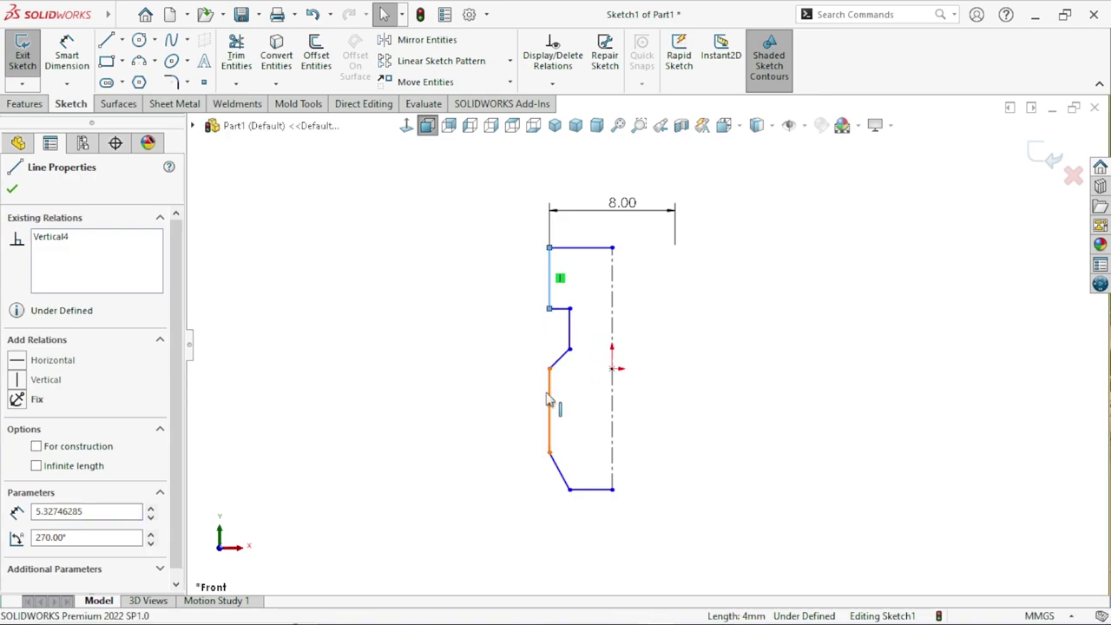
ctrl+click(549, 295)
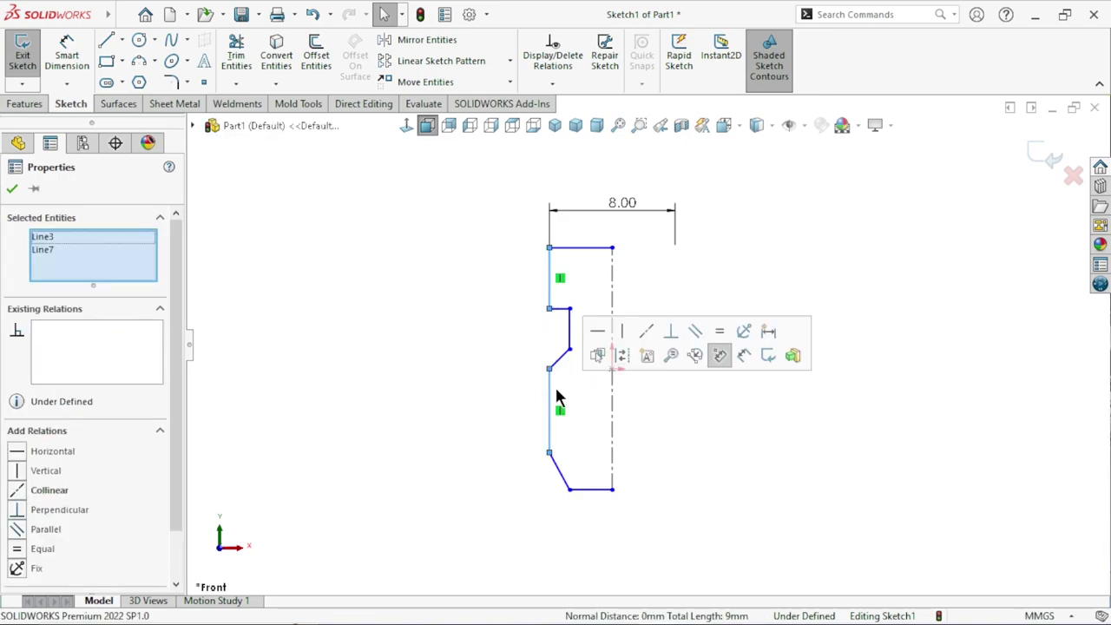
click(645, 331)
click(719, 381)
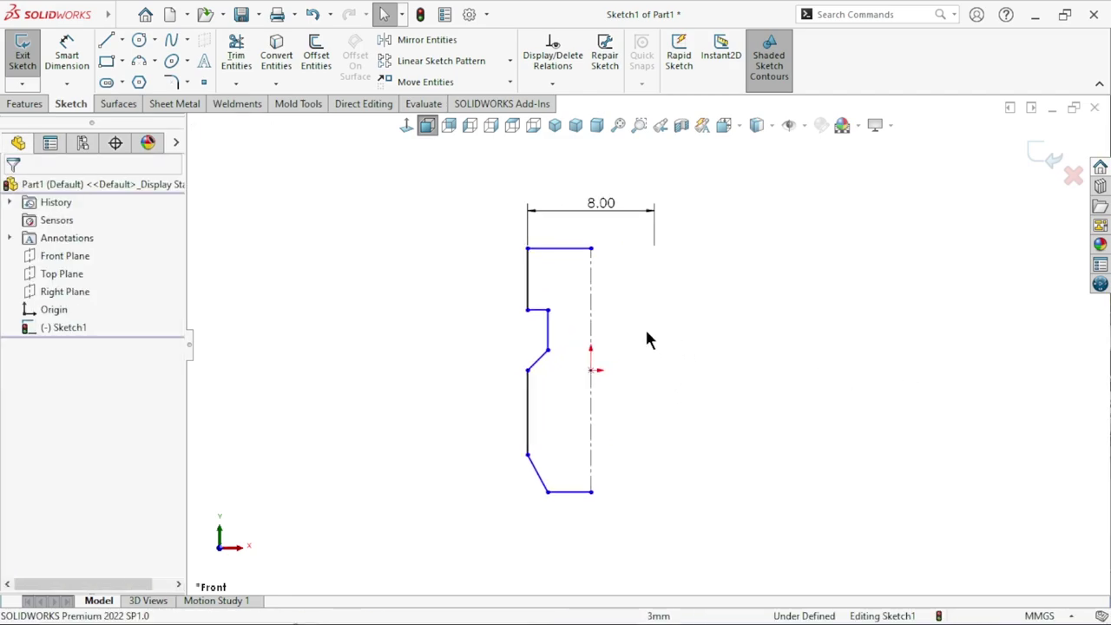
- Dimension the neck against the centerline as a 5 diameter
click(74, 60)
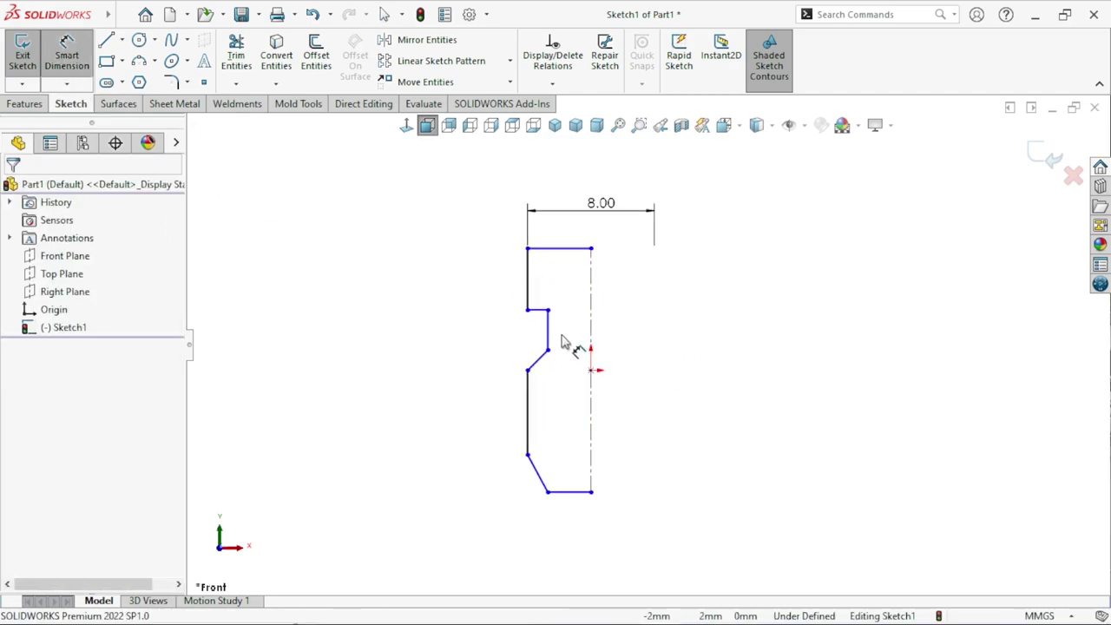
click(555, 337)
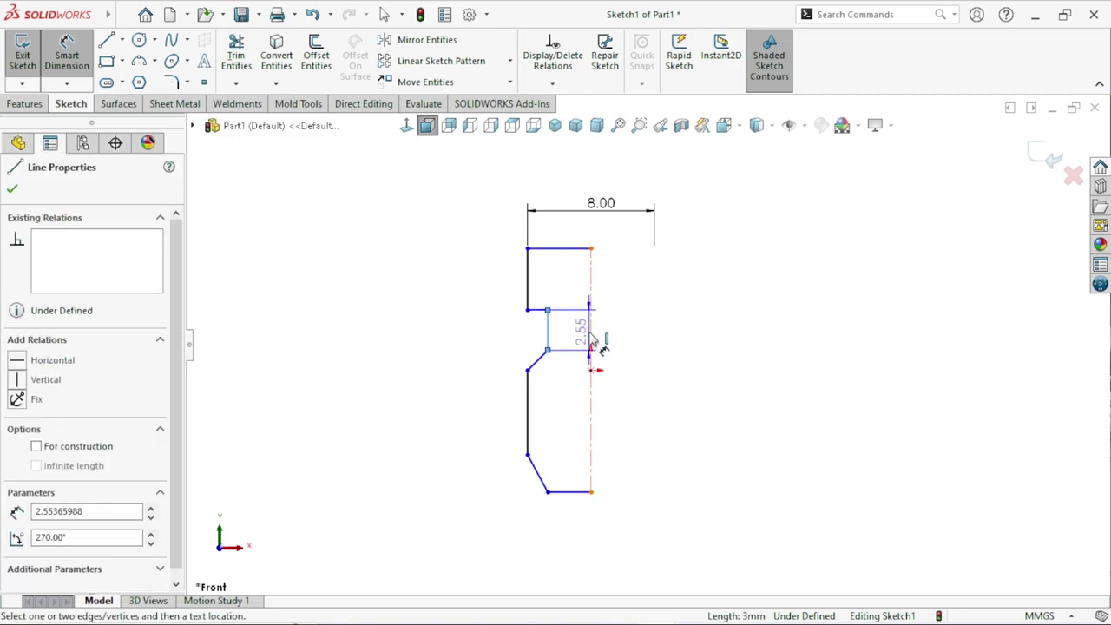
click(591, 343)
click(611, 327)
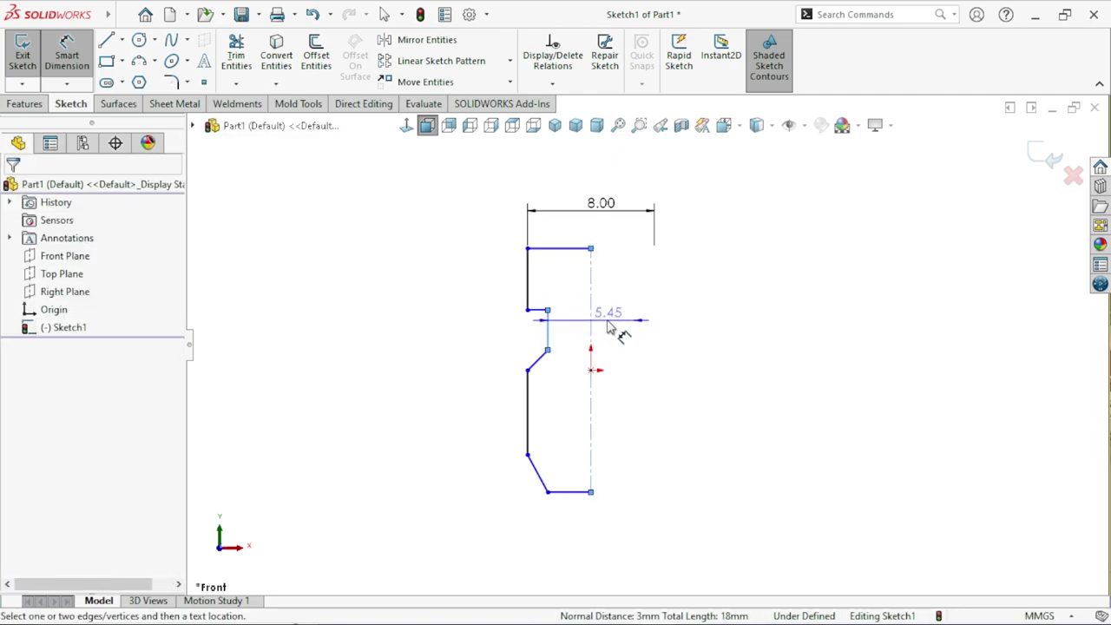
text(5)
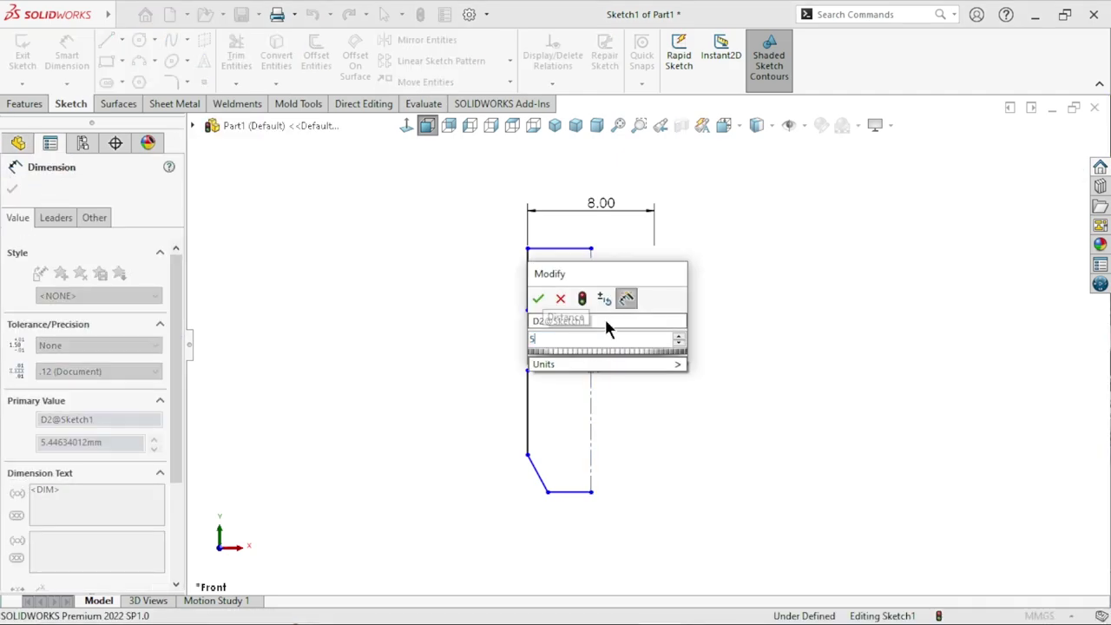
click(538, 298)
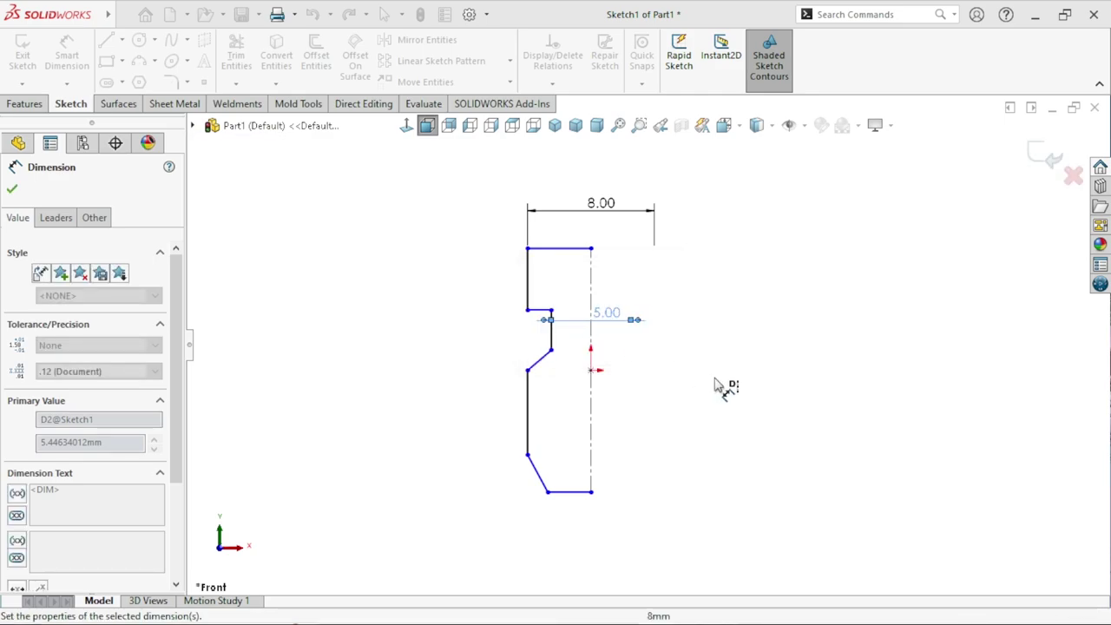
click(690, 402)
scroll(633, 408, down, 1)
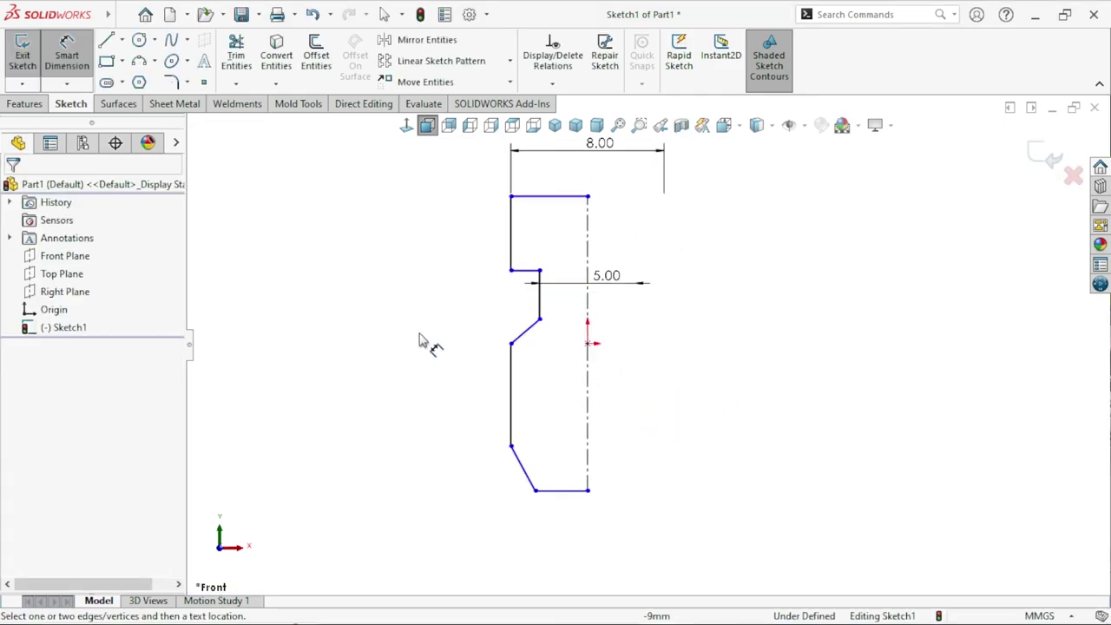
- Set the head height to 5
click(510, 230)
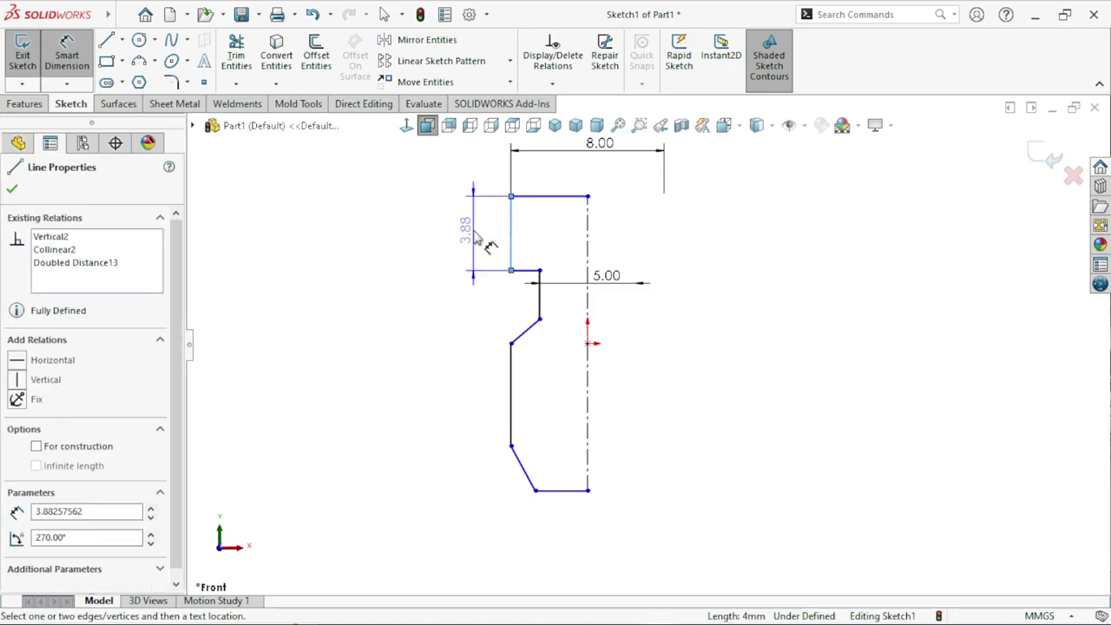
click(476, 239)
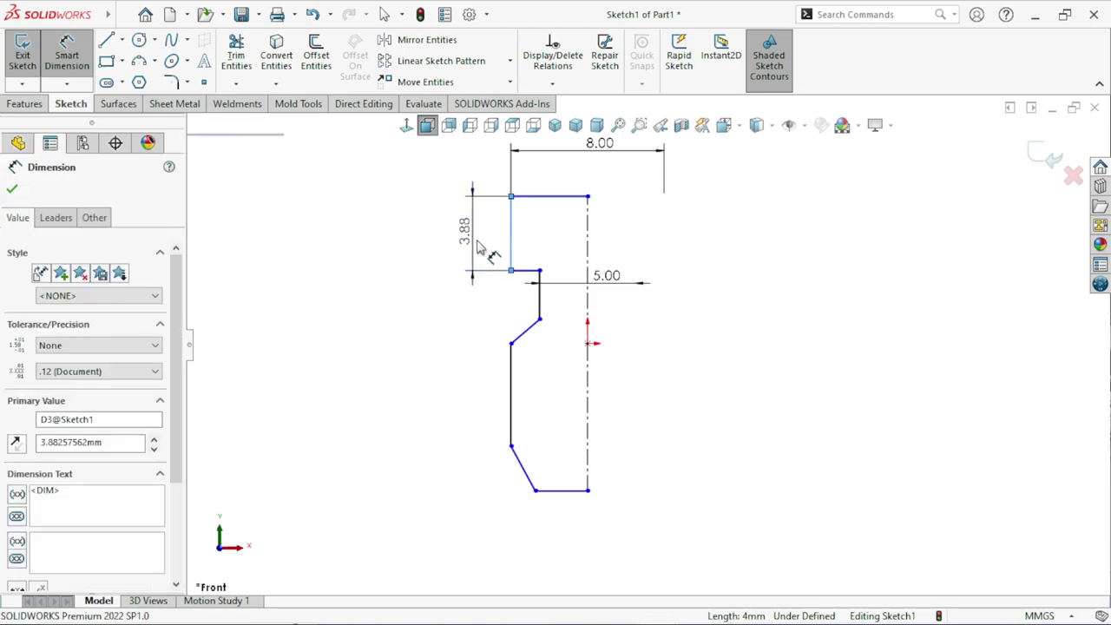
text(5)
click(402, 209)
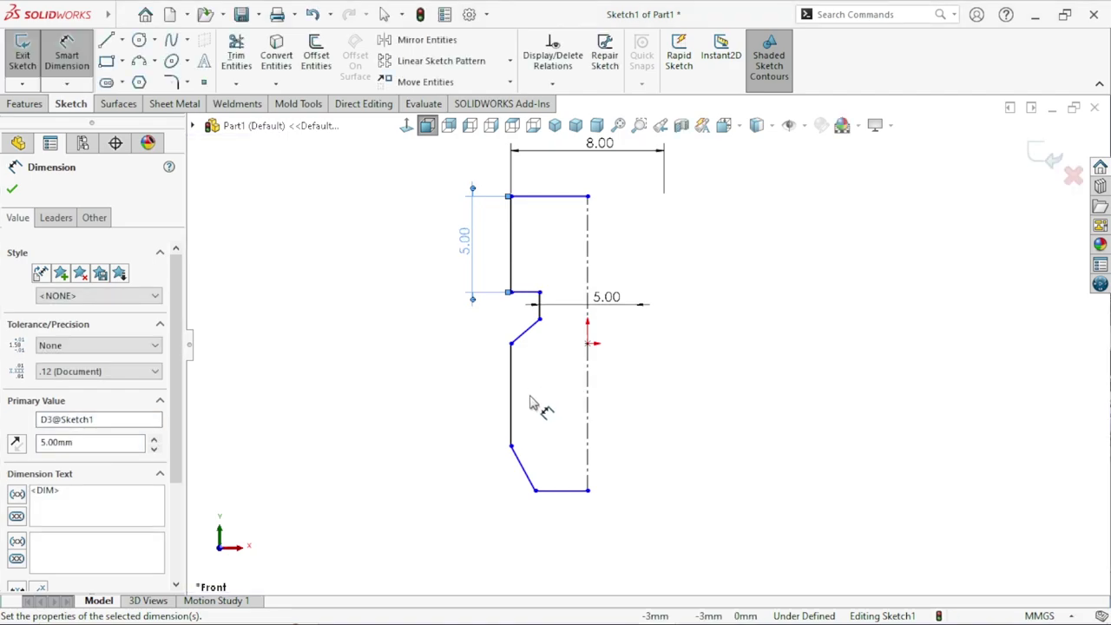
- Dimension the lower body height from the bottom edge as 11.00
click(561, 497)
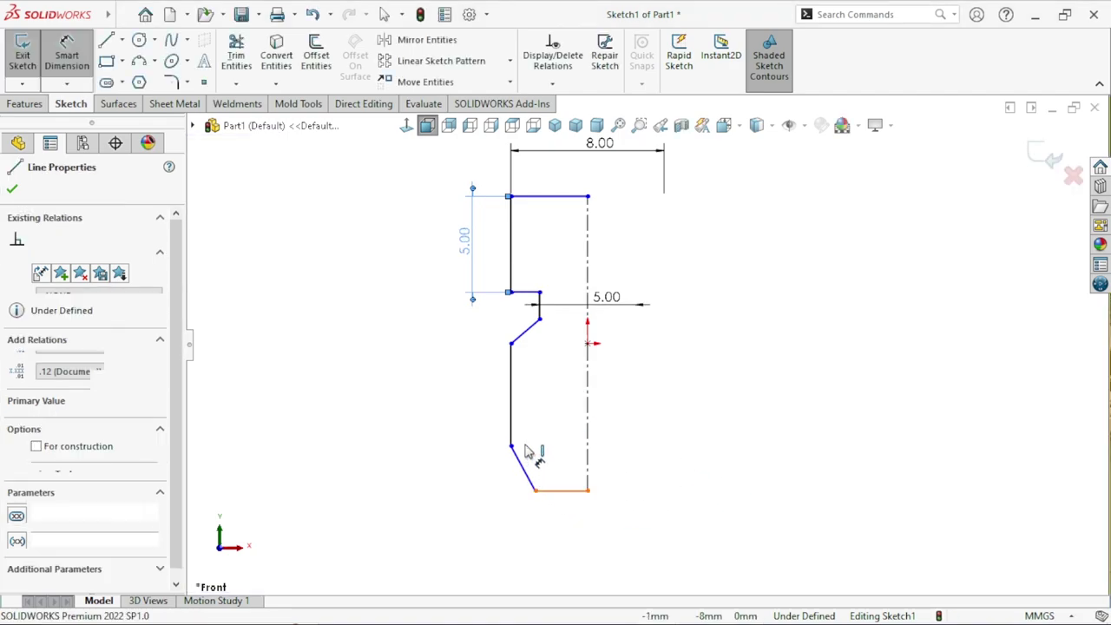
click(512, 345)
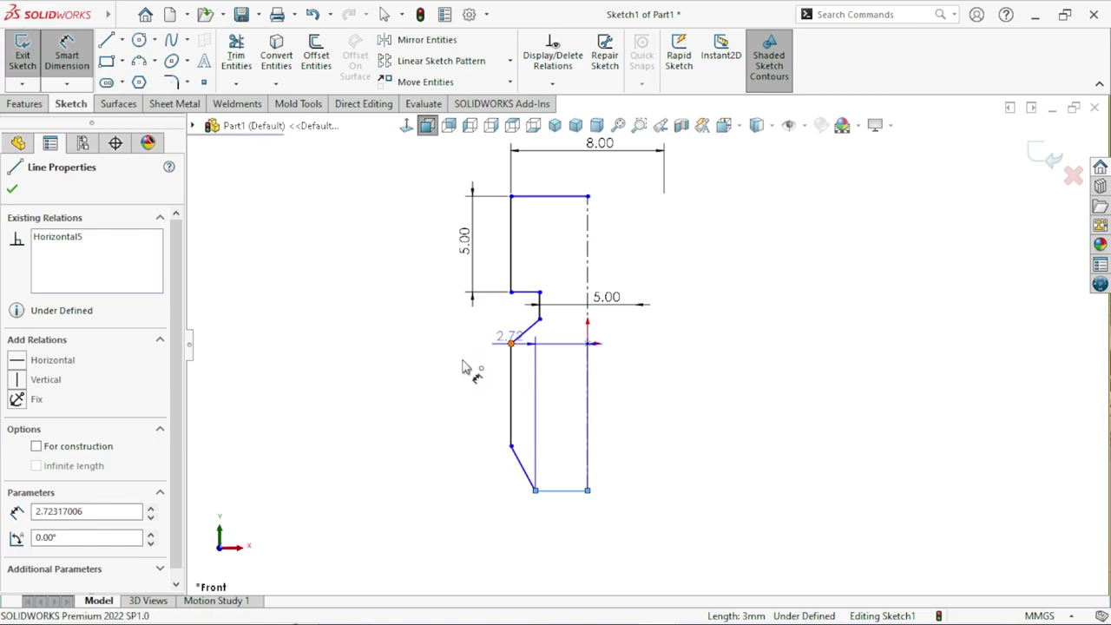
click(437, 397)
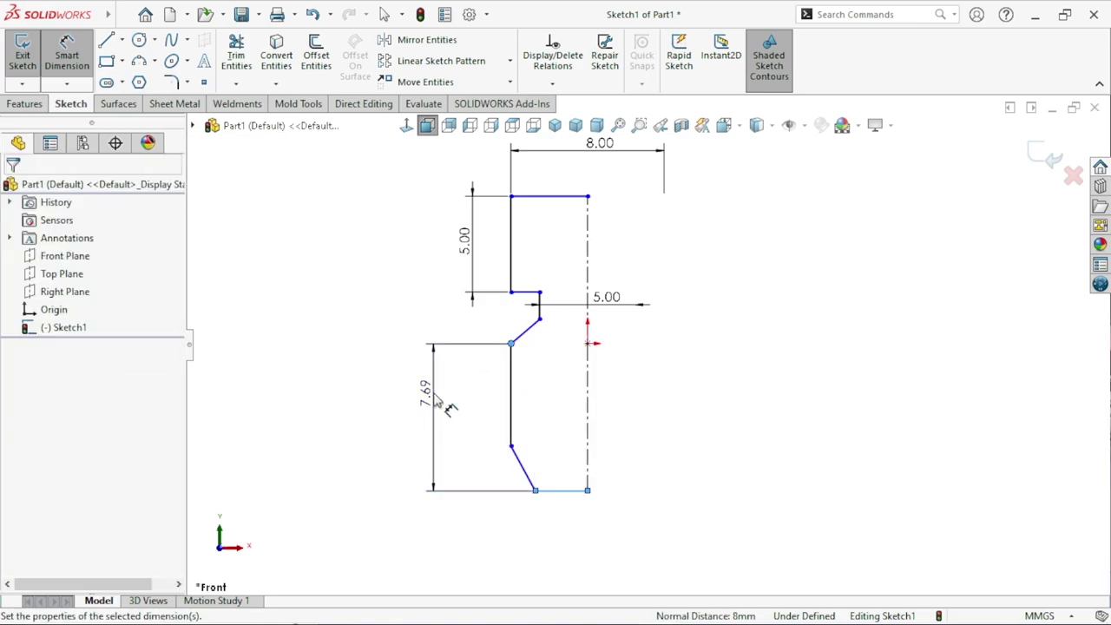
click(365, 368)
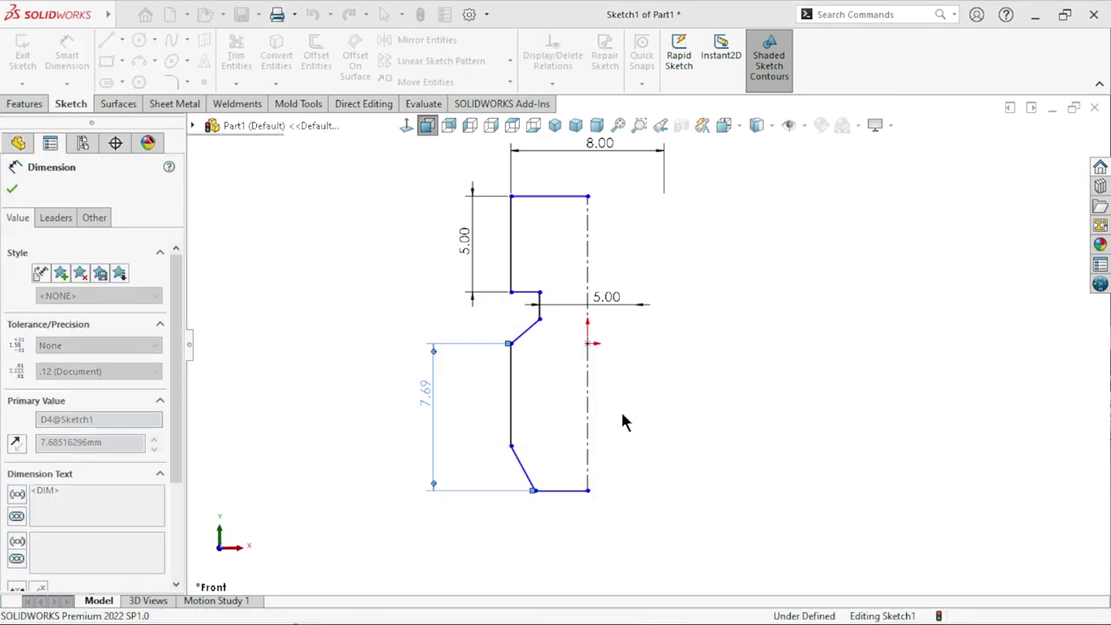
click(643, 400)
scroll(632, 342, up, 2)
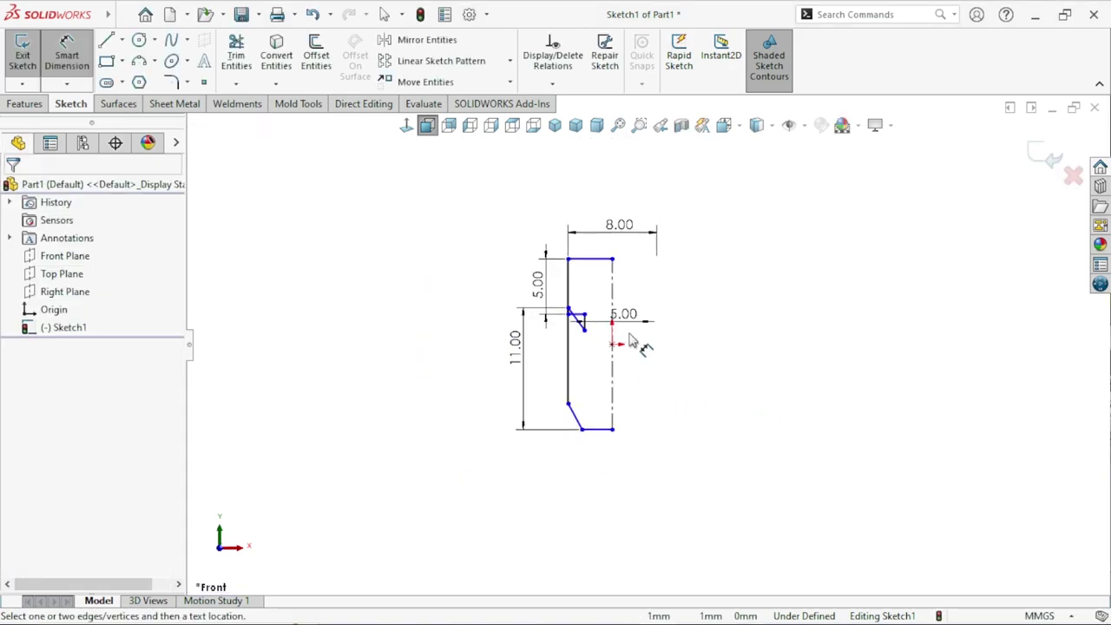
scroll(632, 341, down, 2)
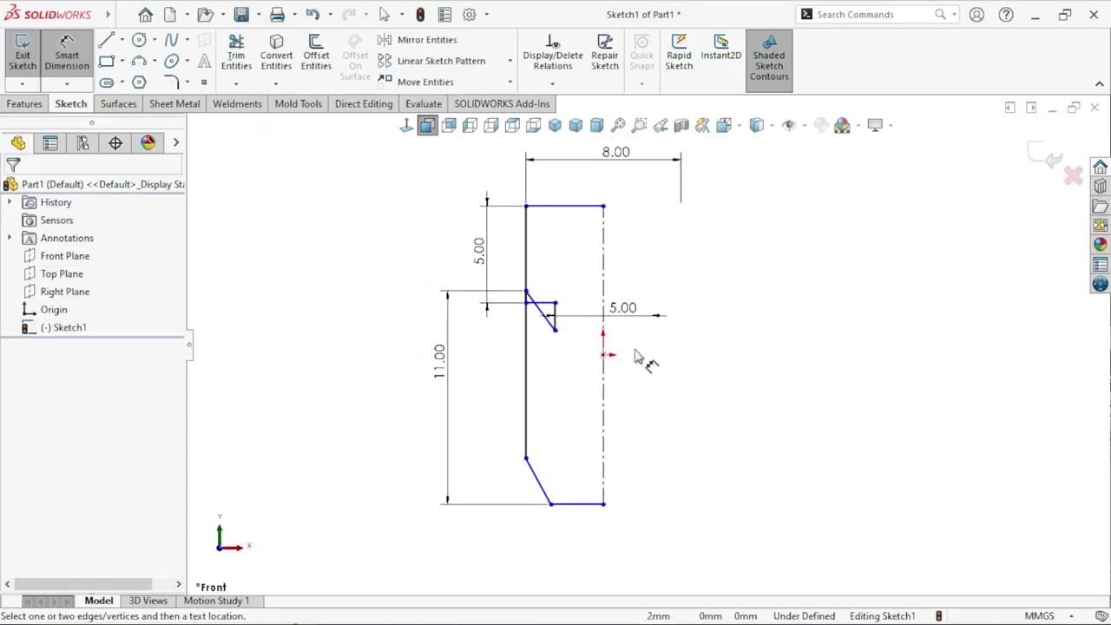
scroll(638, 357, up, 1)
scroll(633, 362, down, 1)
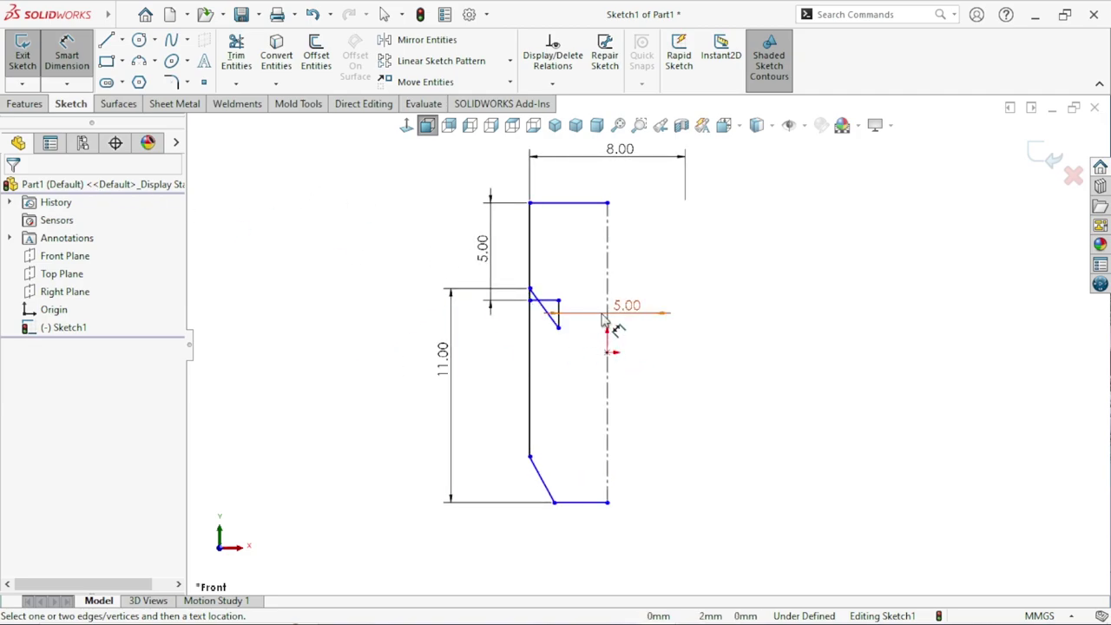
key(Escape)
- Drag the slanted shoulder line's endpoint further down to reshape the profile
drag(530, 289, 531, 328)
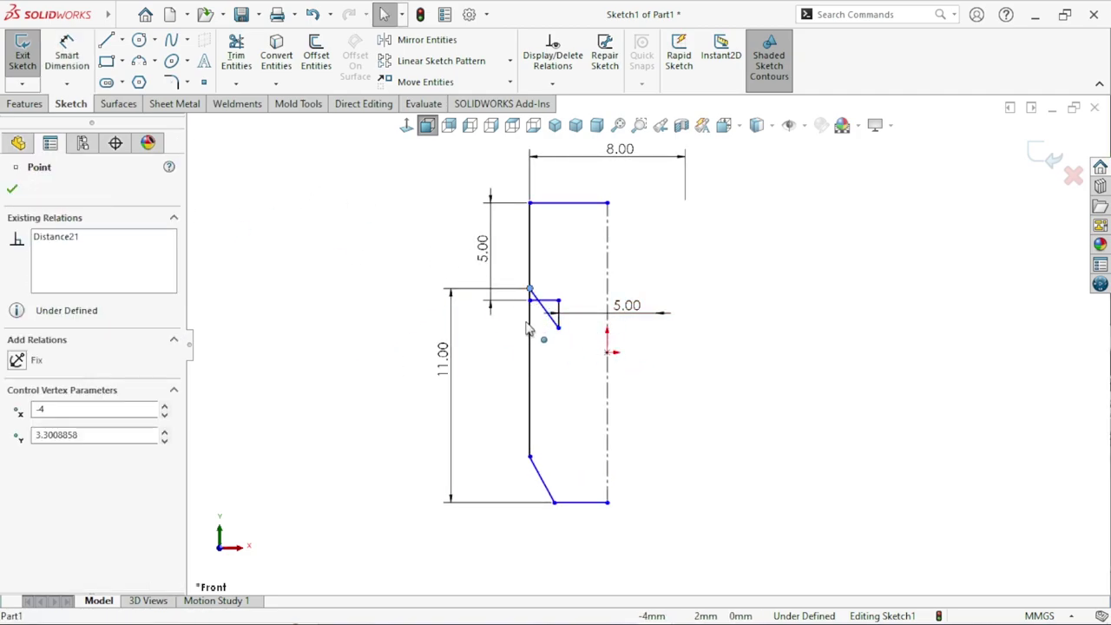
key(Escape)
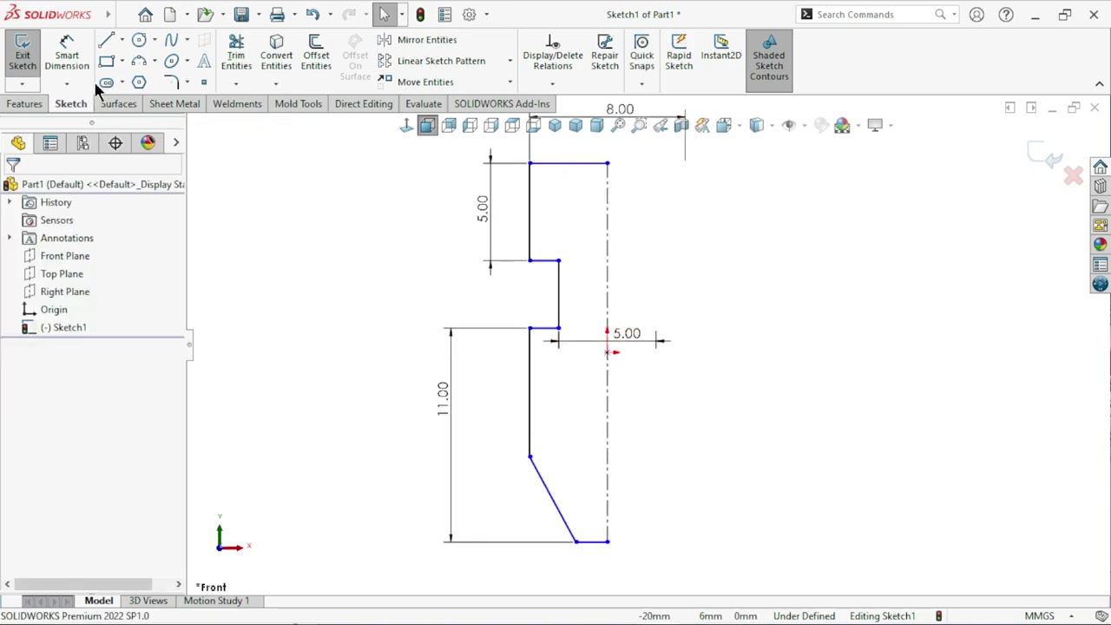
click(82, 65)
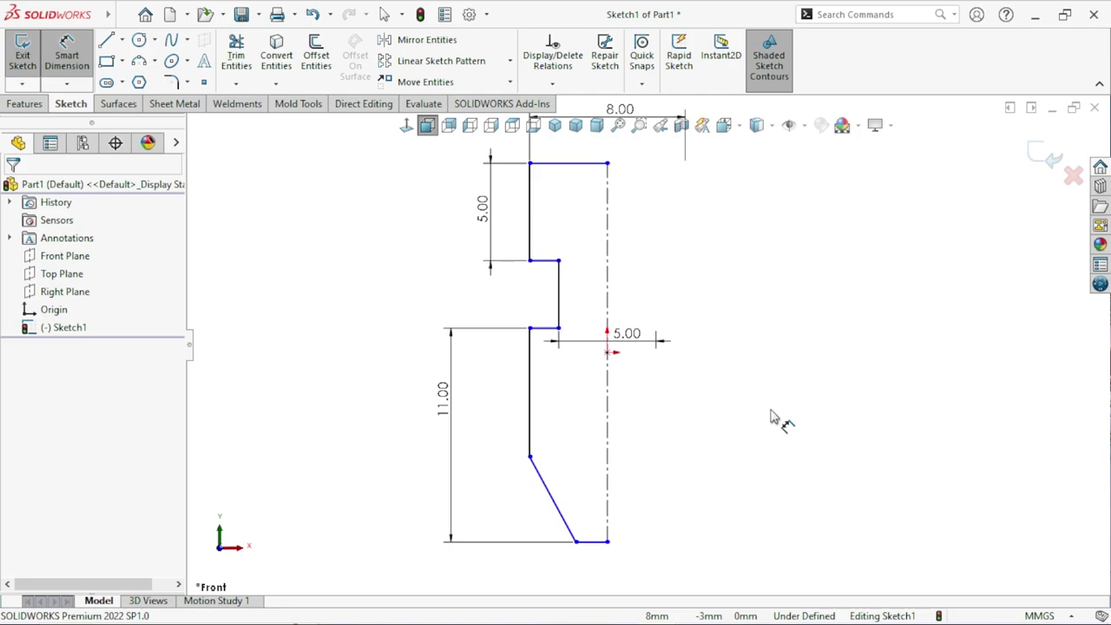
scroll(732, 414, up, 1)
scroll(657, 298, up, 1)
scroll(749, 373, down, 2)
key(Escape)
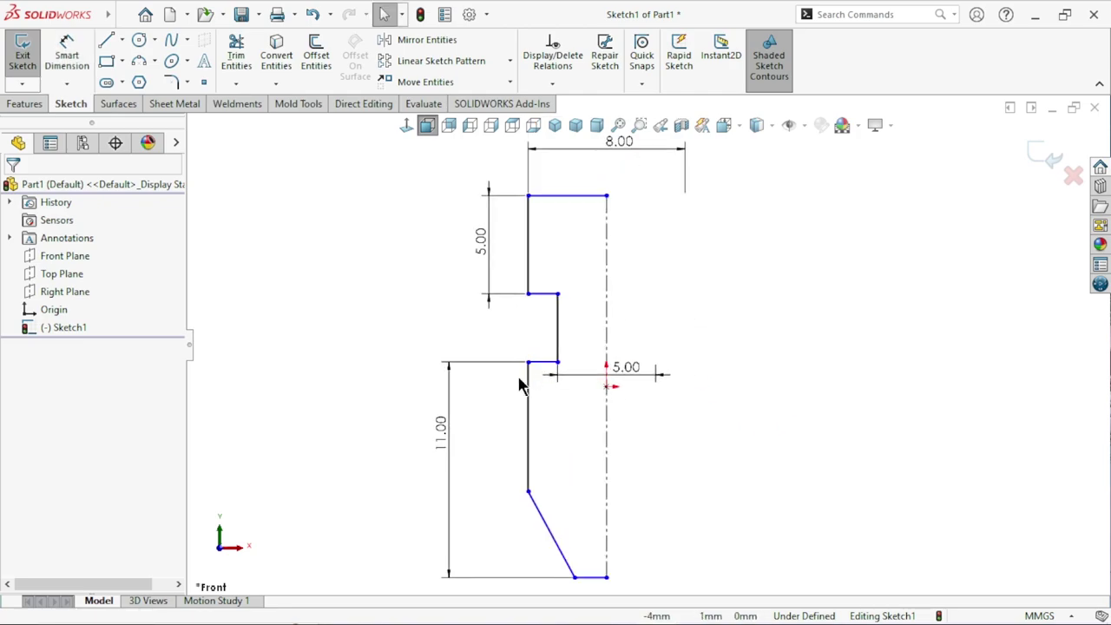
drag(528, 364, 547, 388)
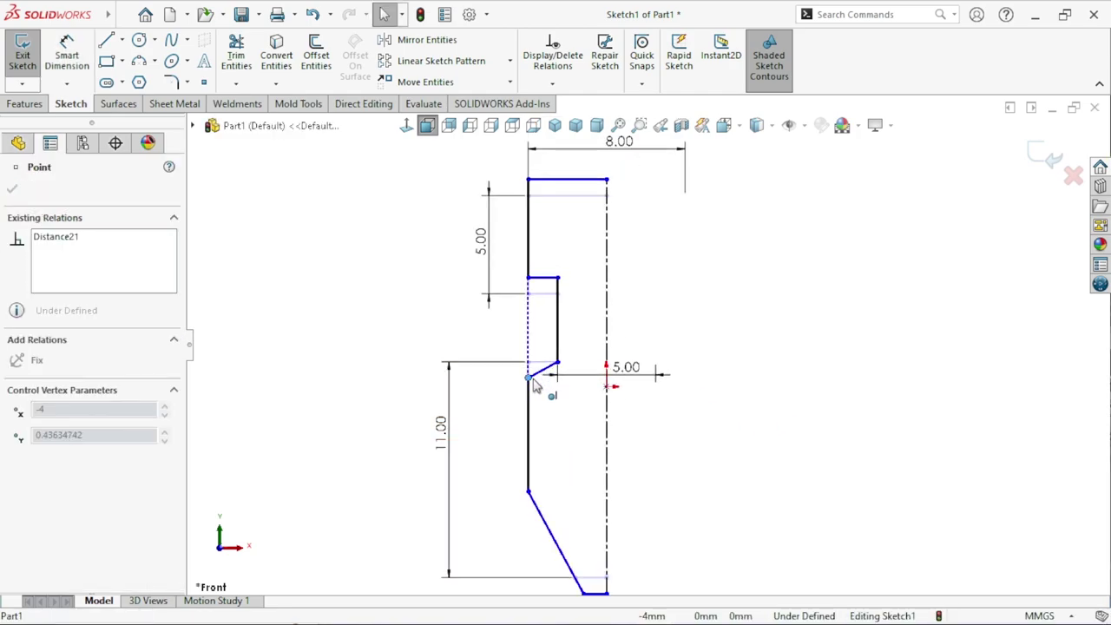
key(Escape)
scroll(738, 434, up, 2)
click(67, 55)
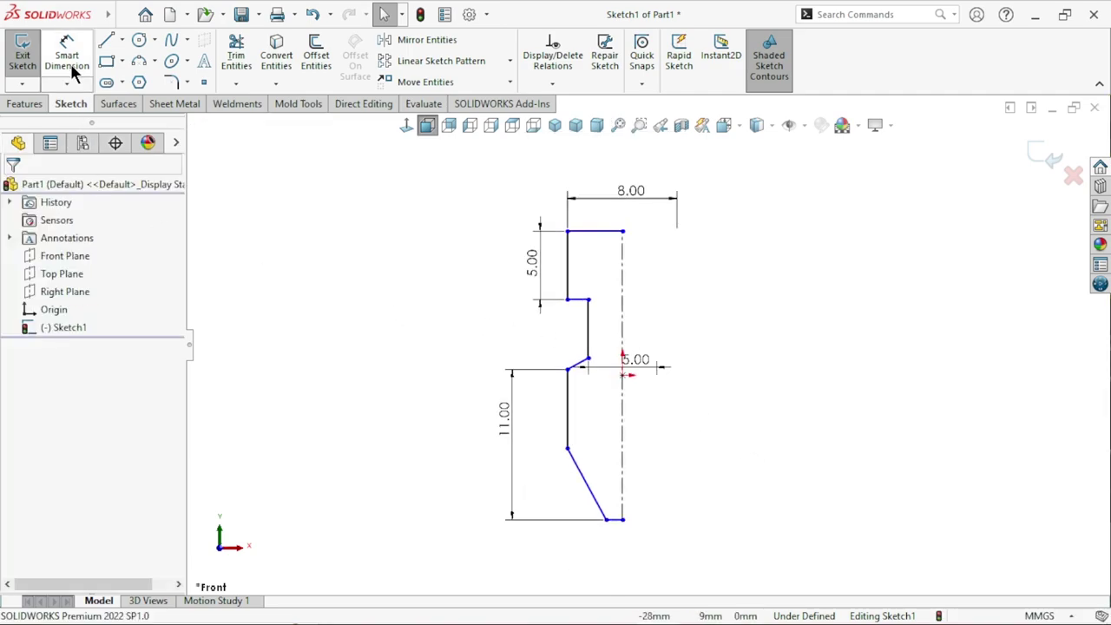
- Dimension the neck height from the step line to 2.5 mm and move the 5.00 dimension higher
click(576, 302)
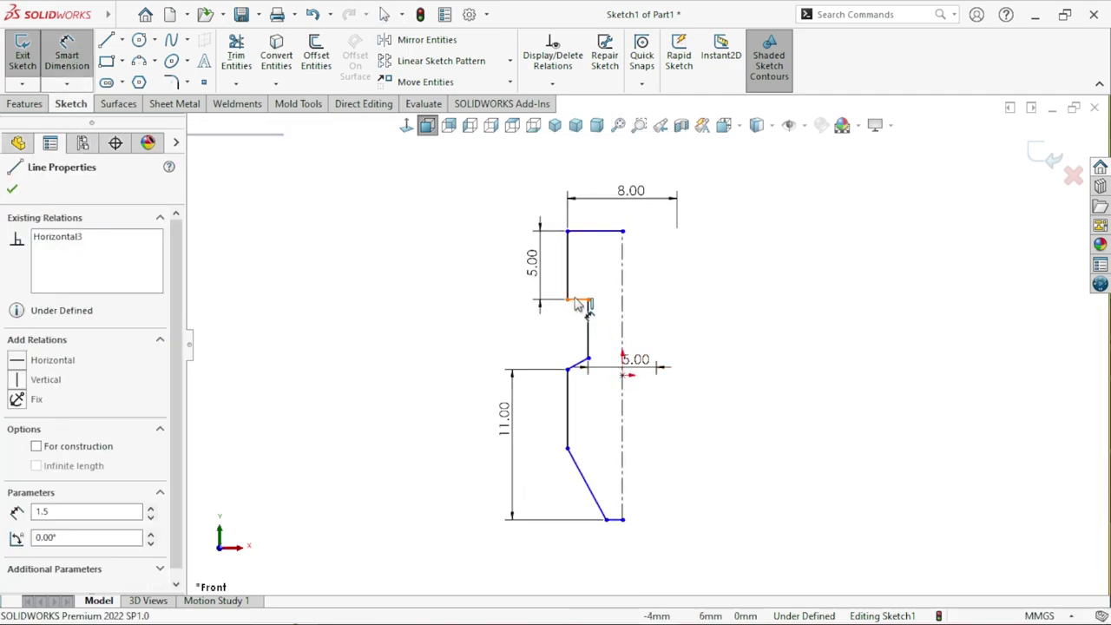
click(588, 359)
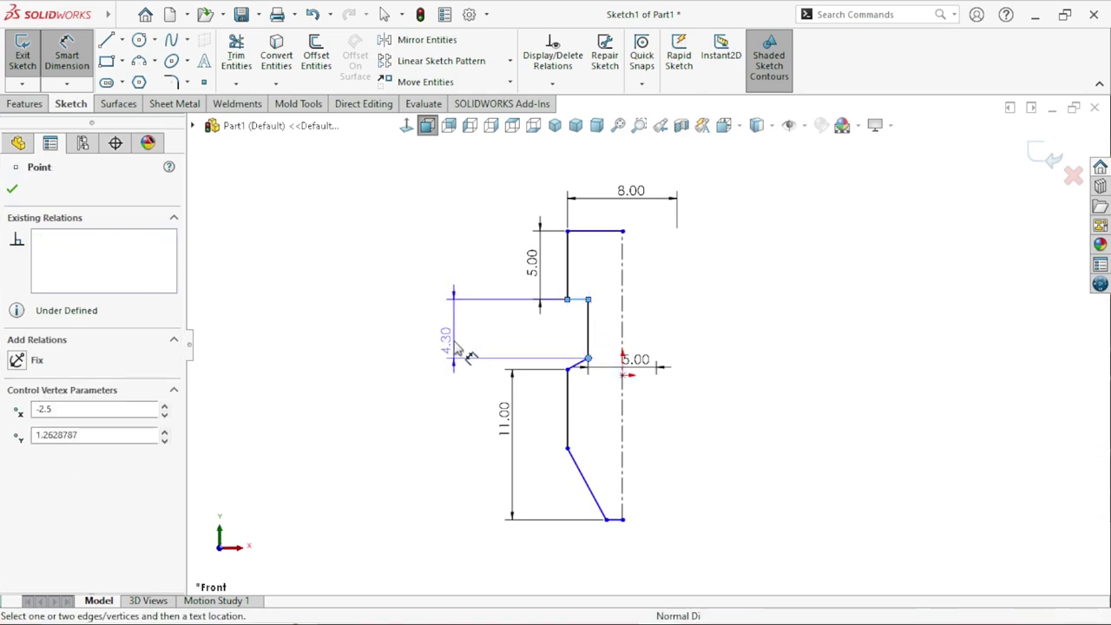
click(460, 326)
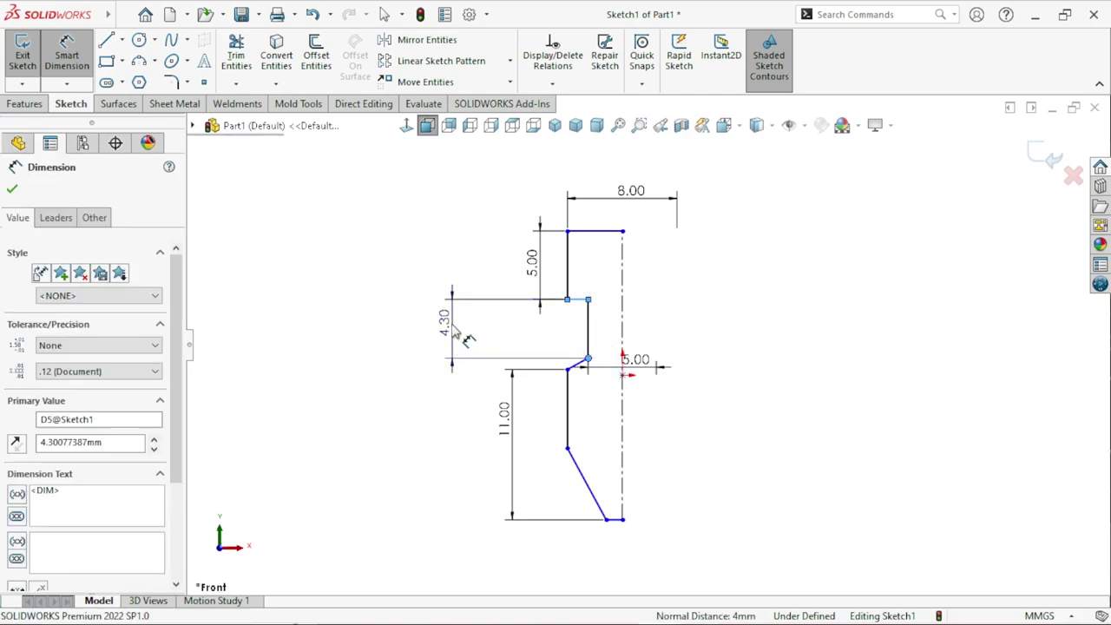
text(2.5)
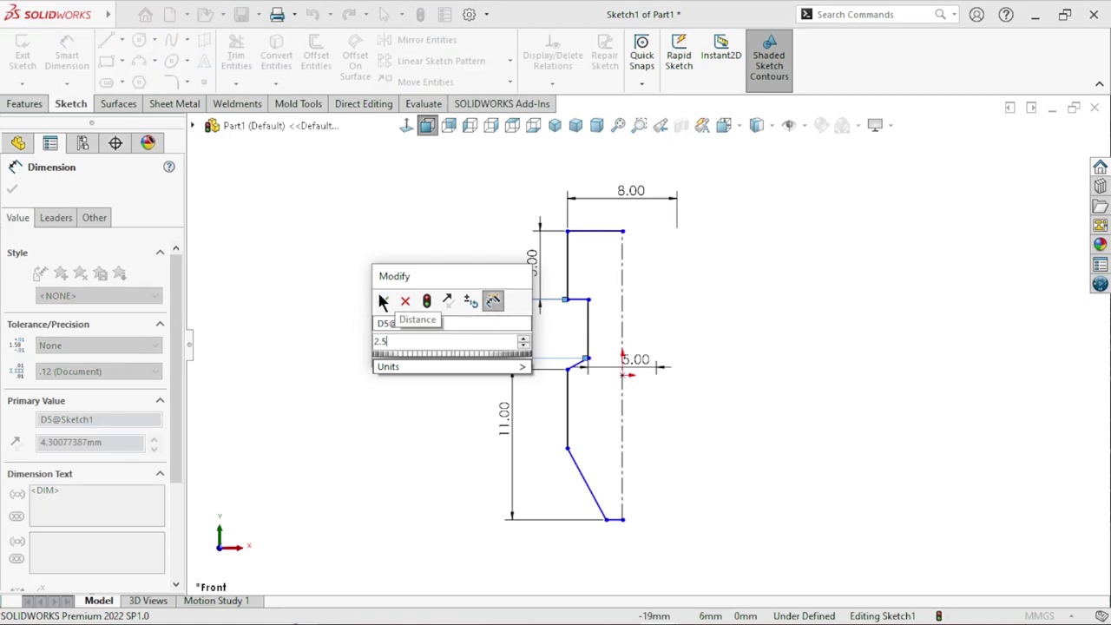
click(382, 301)
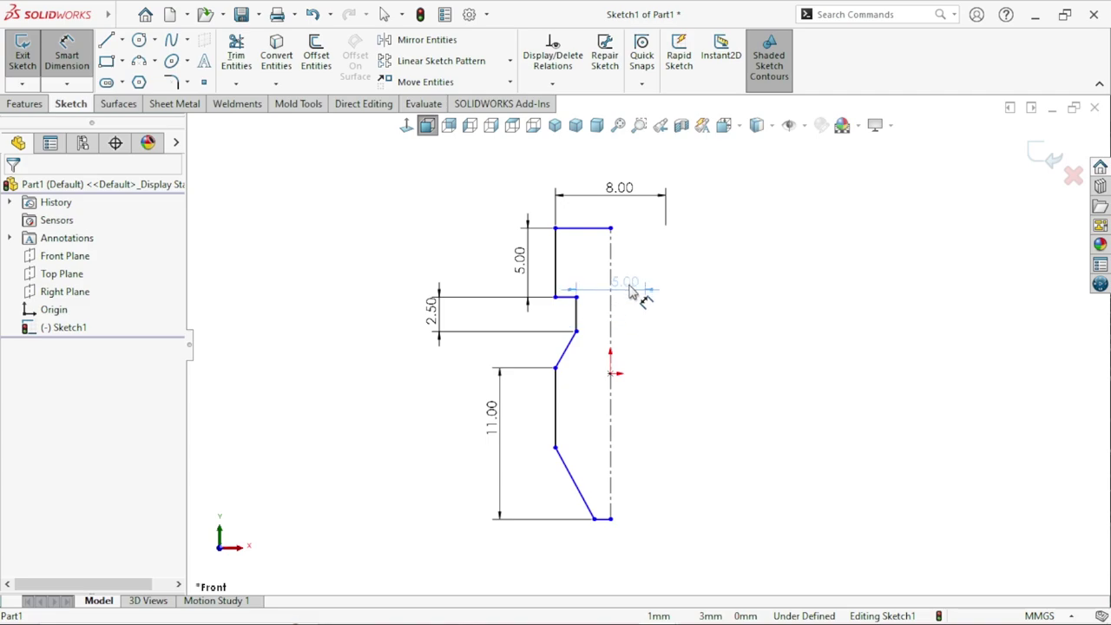
click(634, 270)
scroll(682, 363, down, 2)
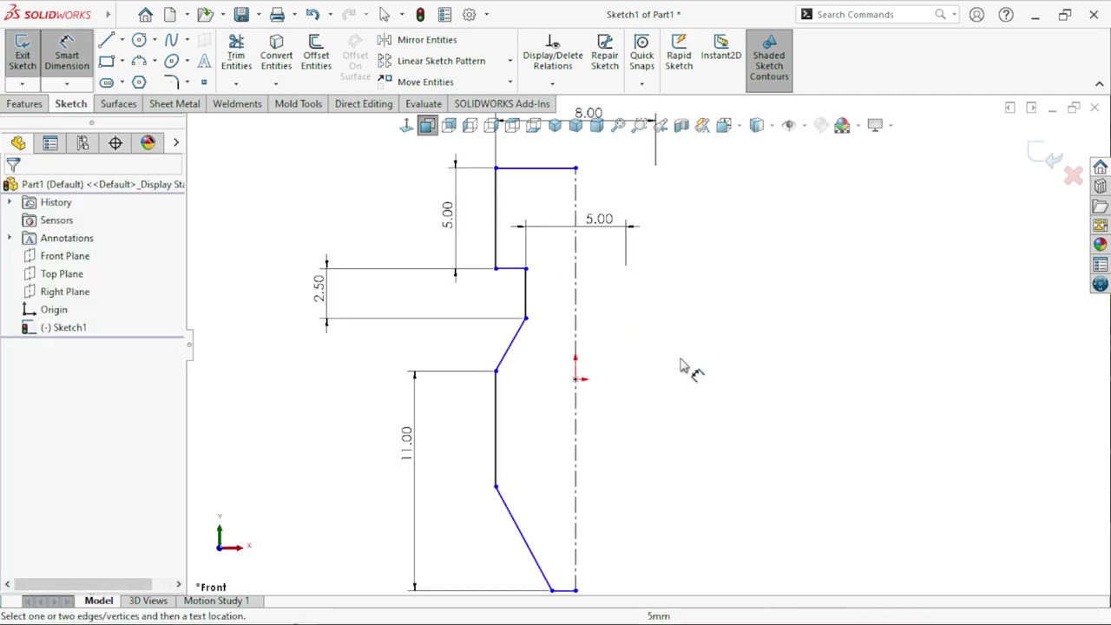
scroll(657, 345, down, 1)
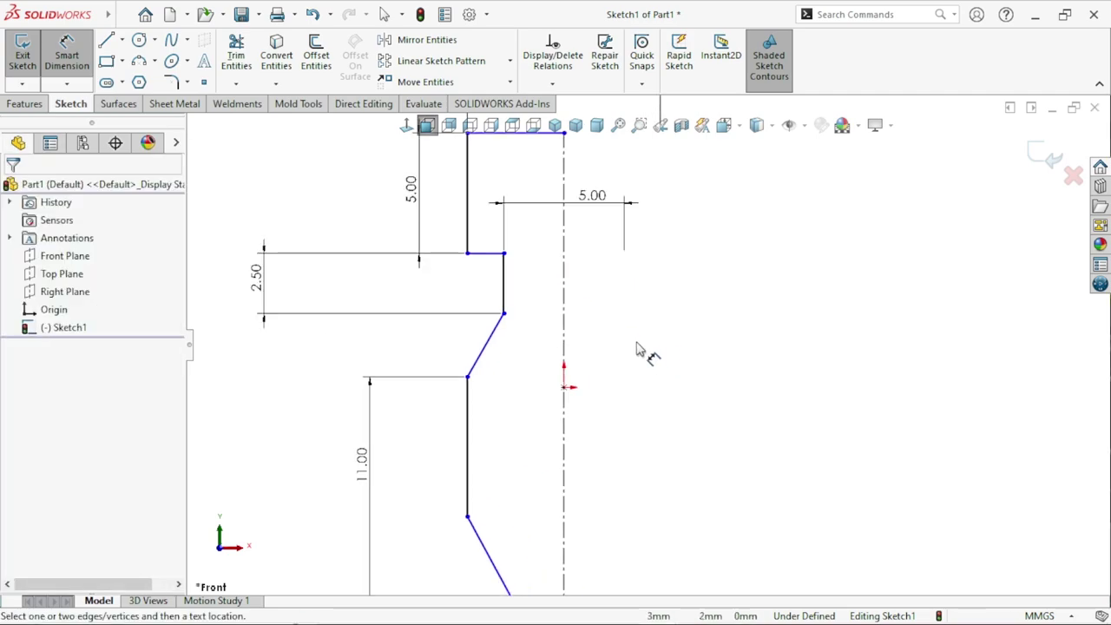
- Set the angle between the vertical neck line and the slanted shoulder to 50°
click(506, 291)
click(497, 328)
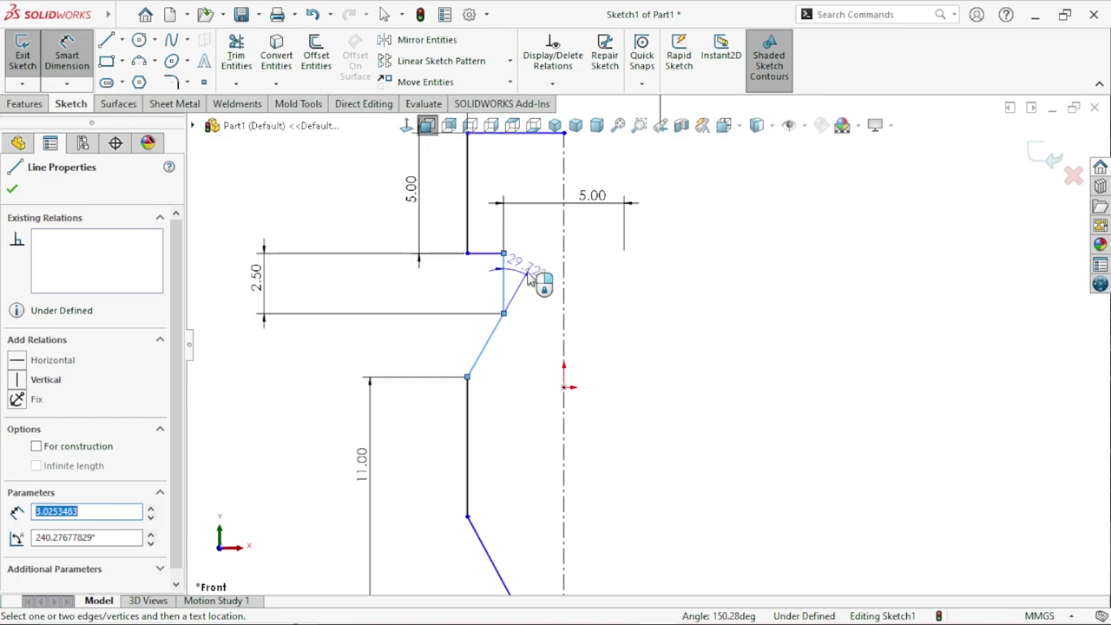
click(527, 272)
click(527, 272)
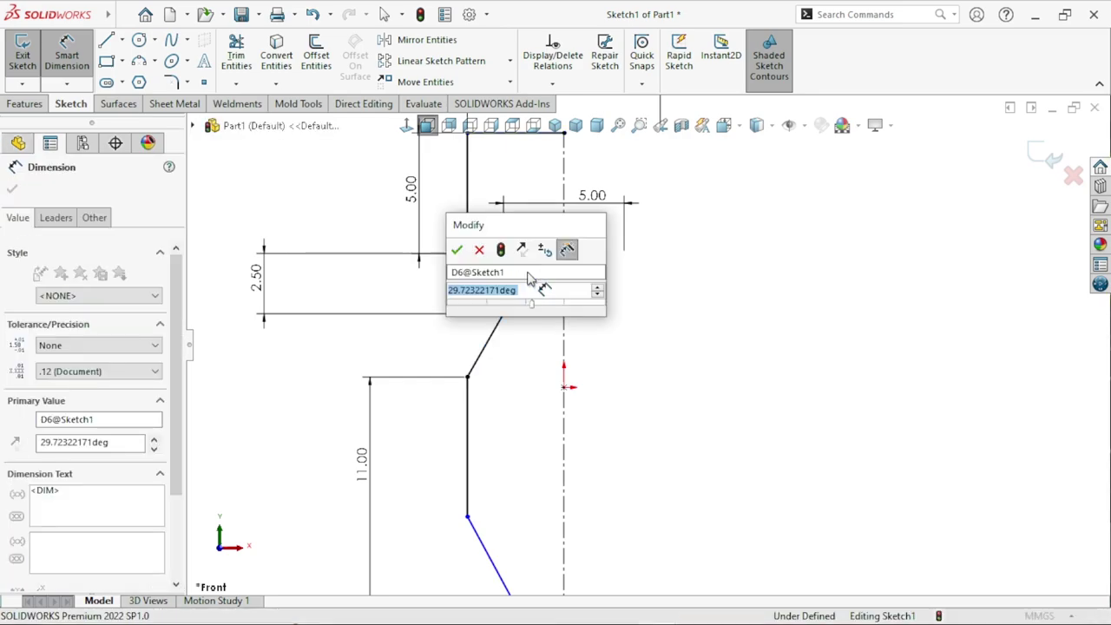
text(50)
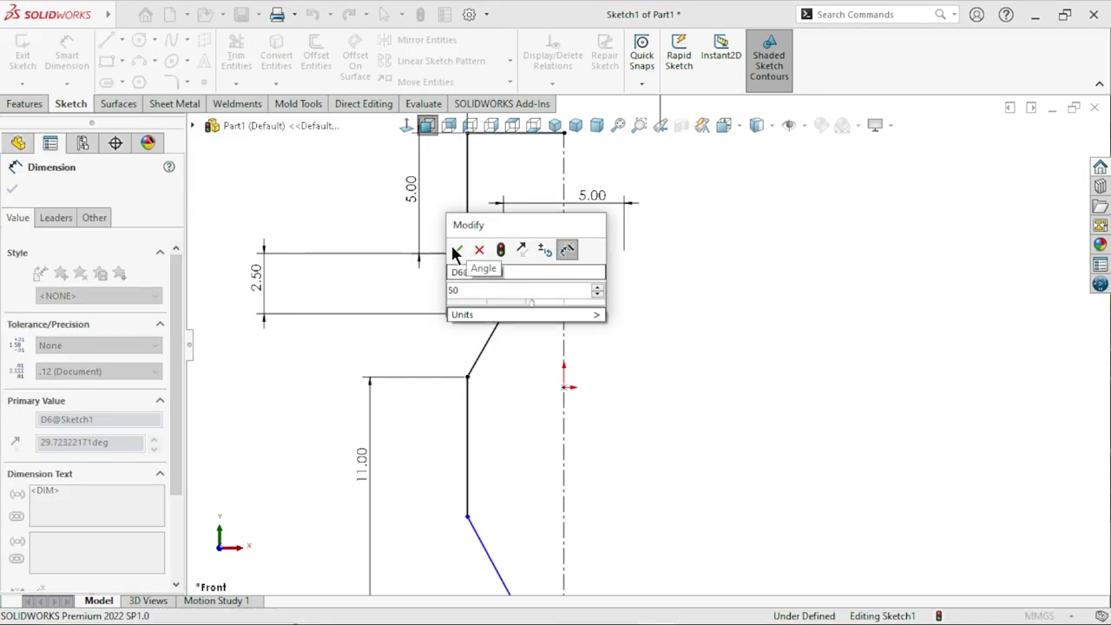
click(455, 249)
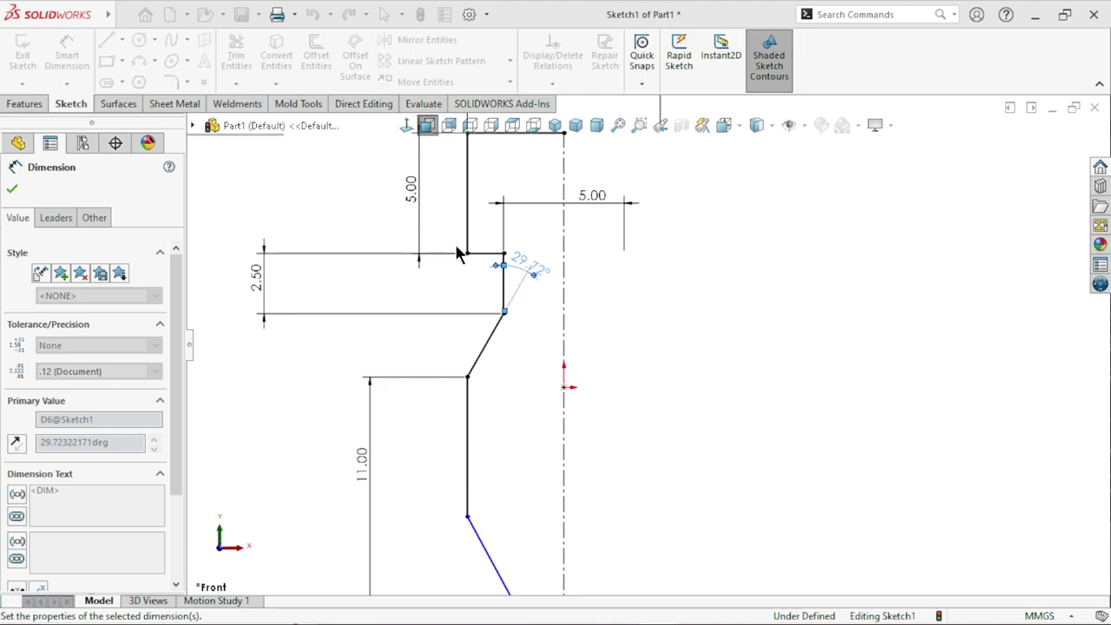
click(585, 347)
scroll(585, 348, up, 2)
scroll(642, 470, down, 1)
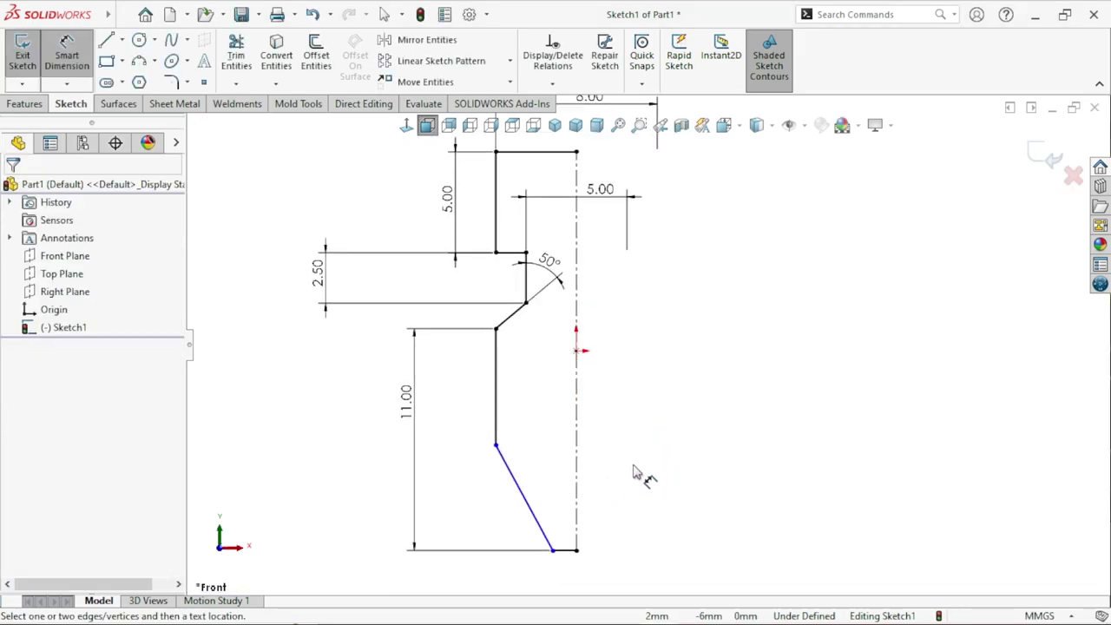
scroll(607, 519, down, 2)
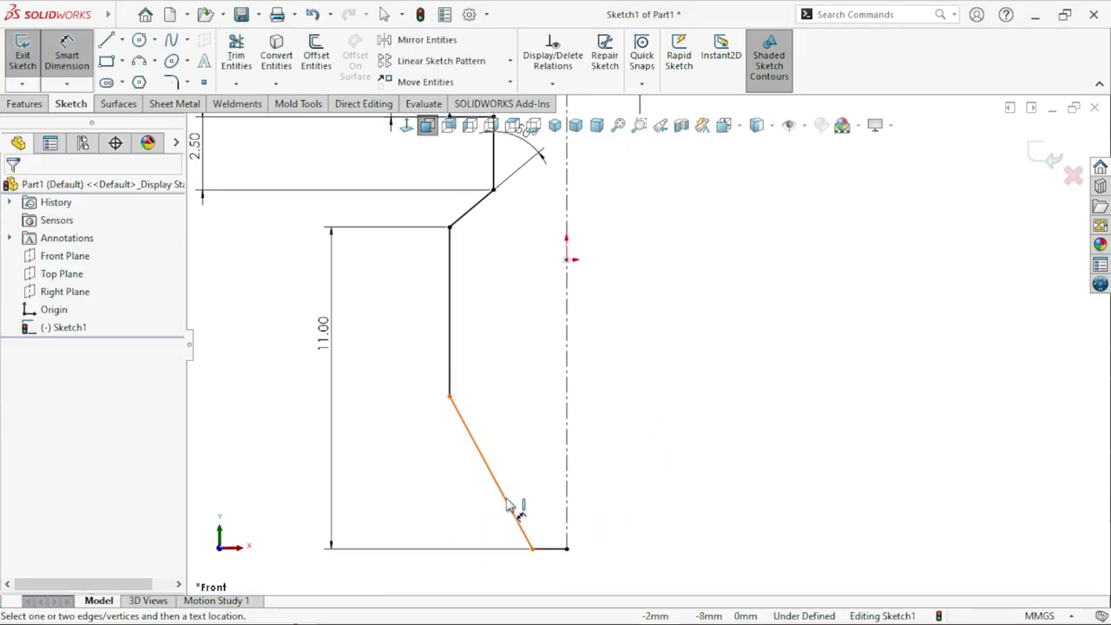
- Set the bottom chamfer's angle to the bottom line to 55°
click(519, 525)
click(554, 548)
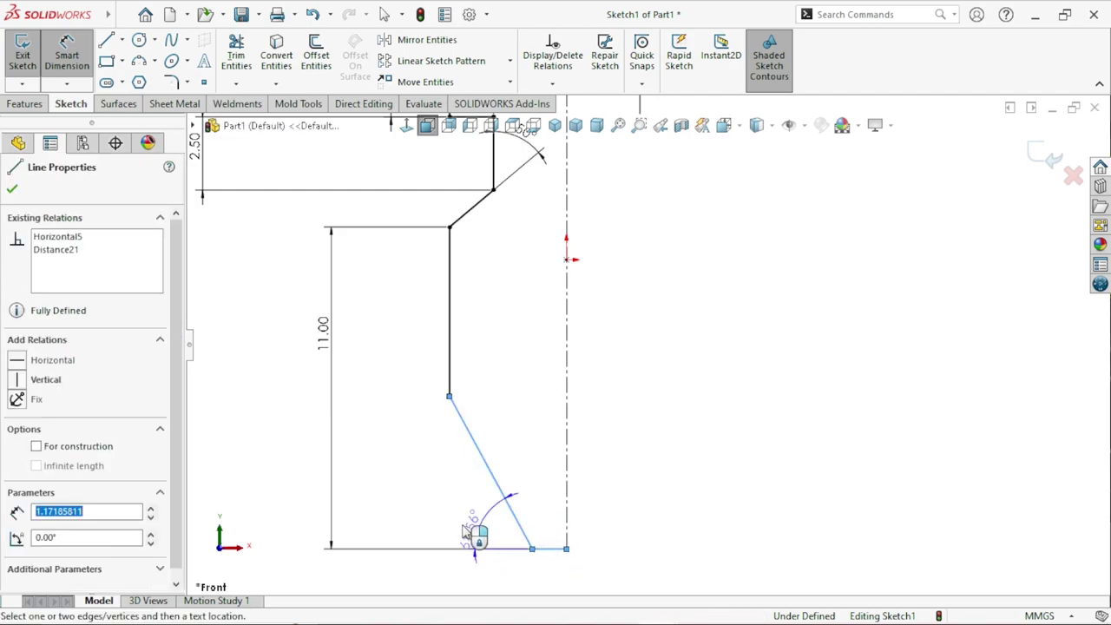
click(453, 526)
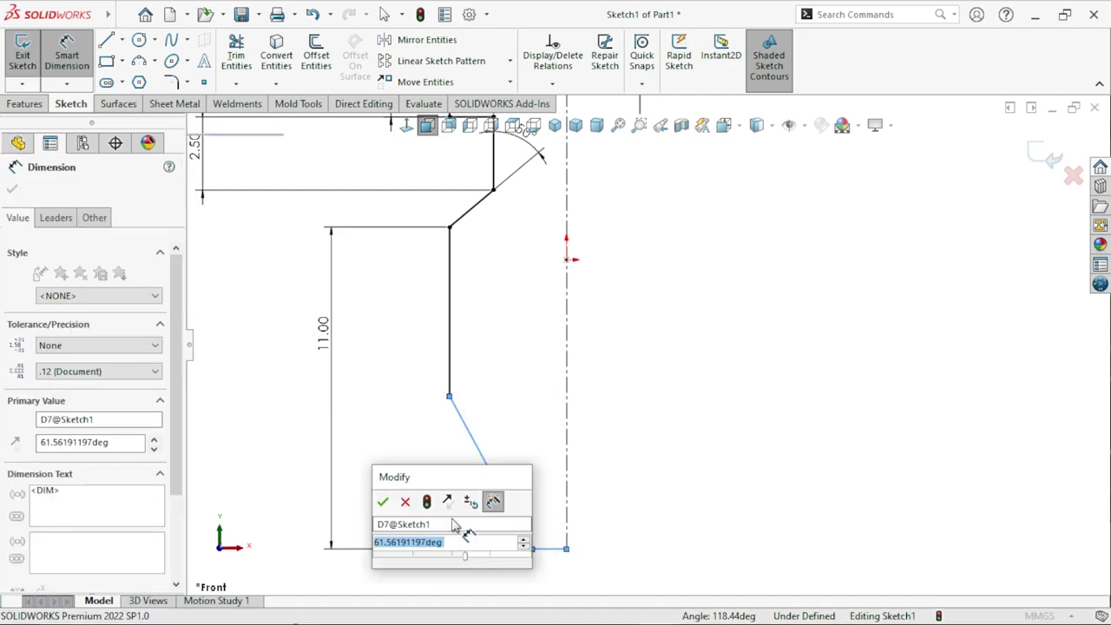
text(55)
click(391, 500)
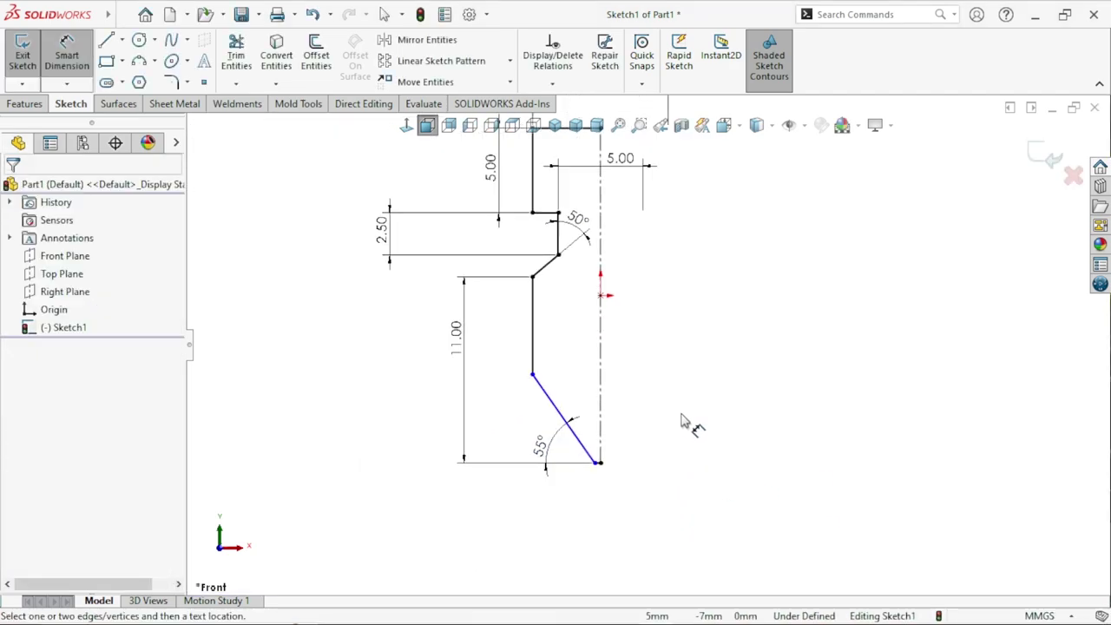
scroll(683, 460, down, 2)
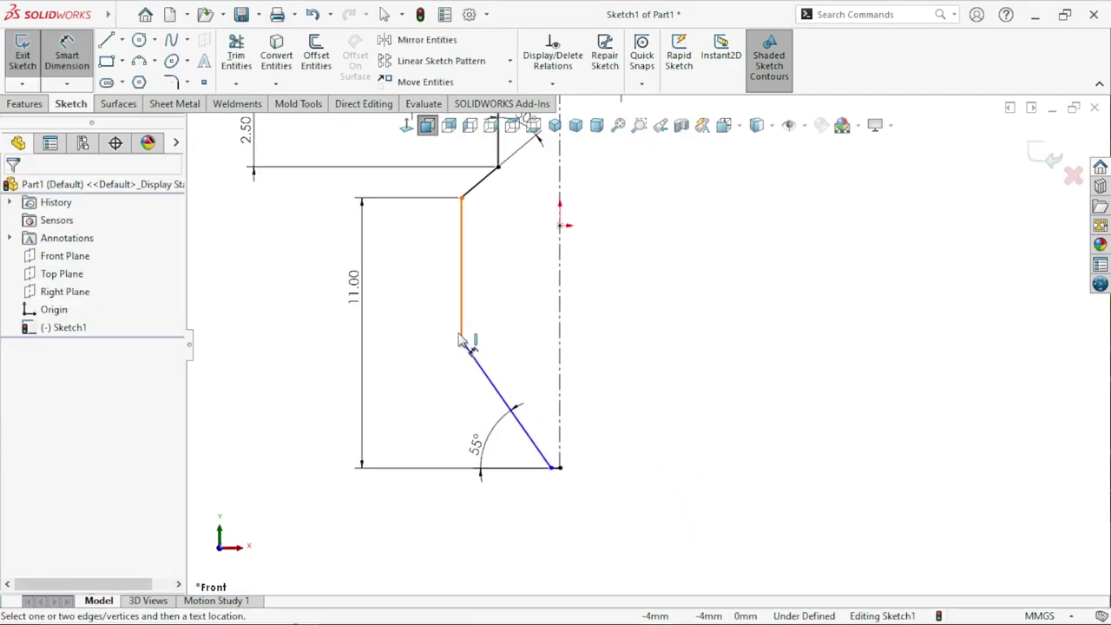
- Give the chamfer a 3 mm vertical height and fit the fully defined sketch in view
click(461, 339)
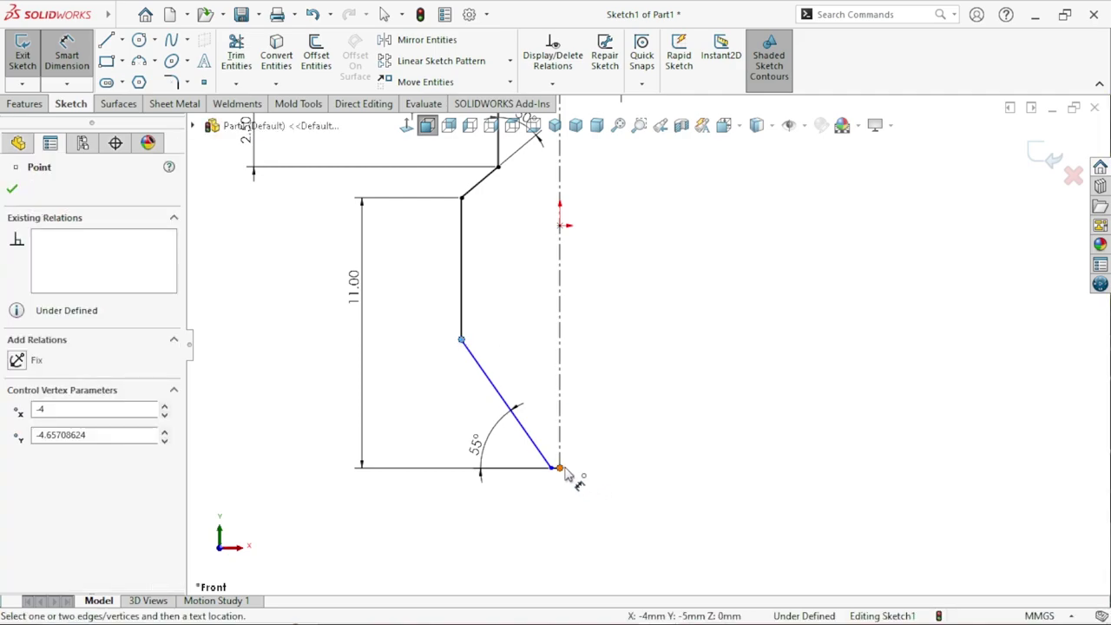
click(561, 470)
click(405, 422)
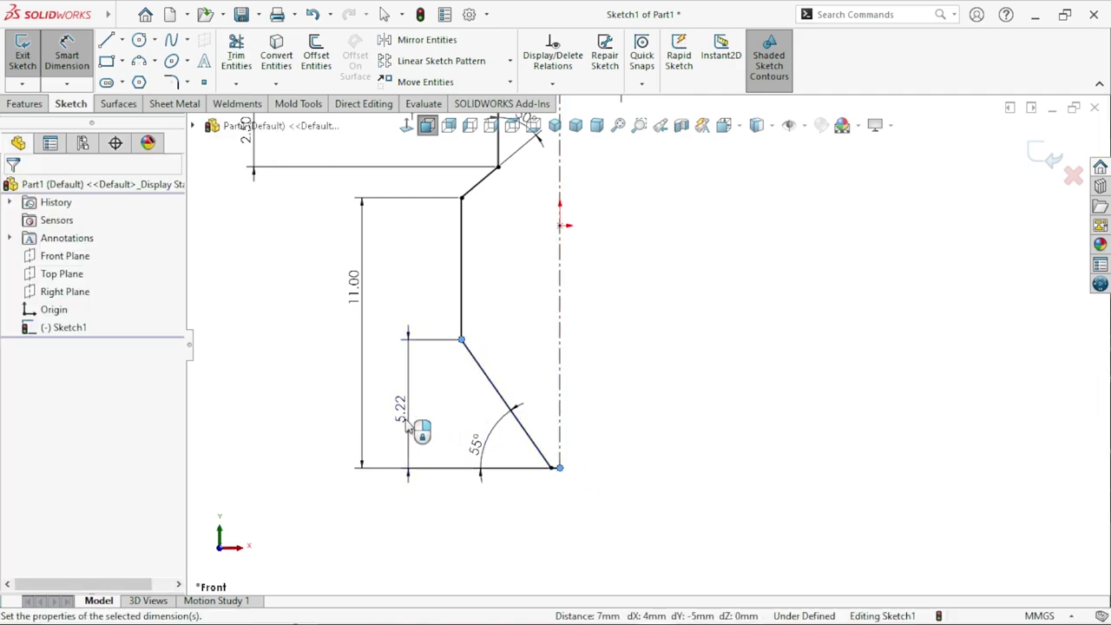
text(3)
key(Return)
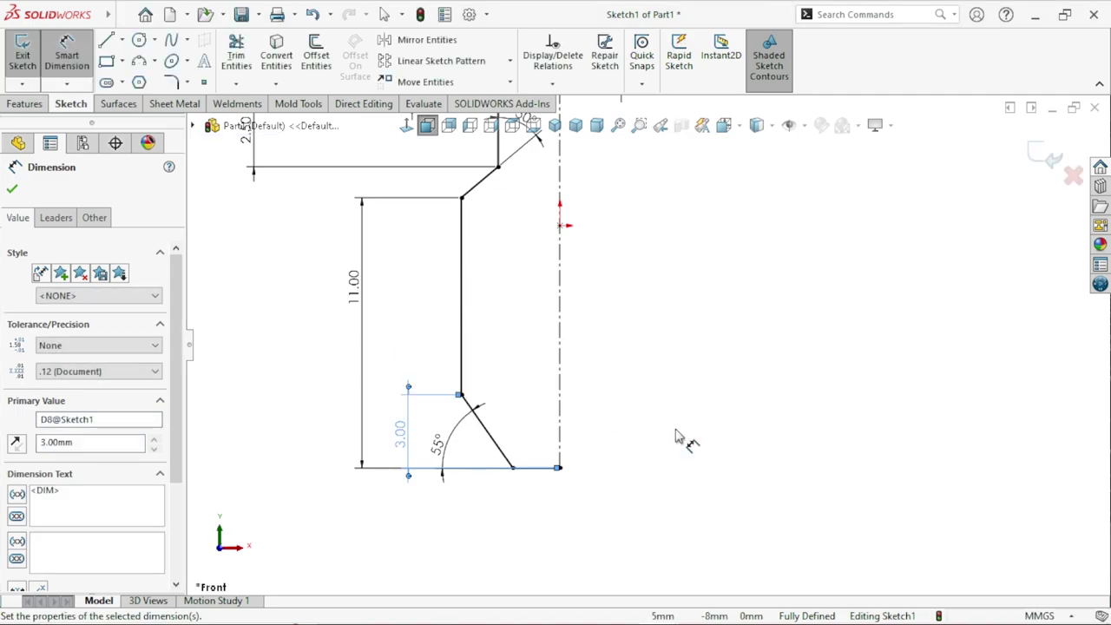
key(Escape)
key(f)
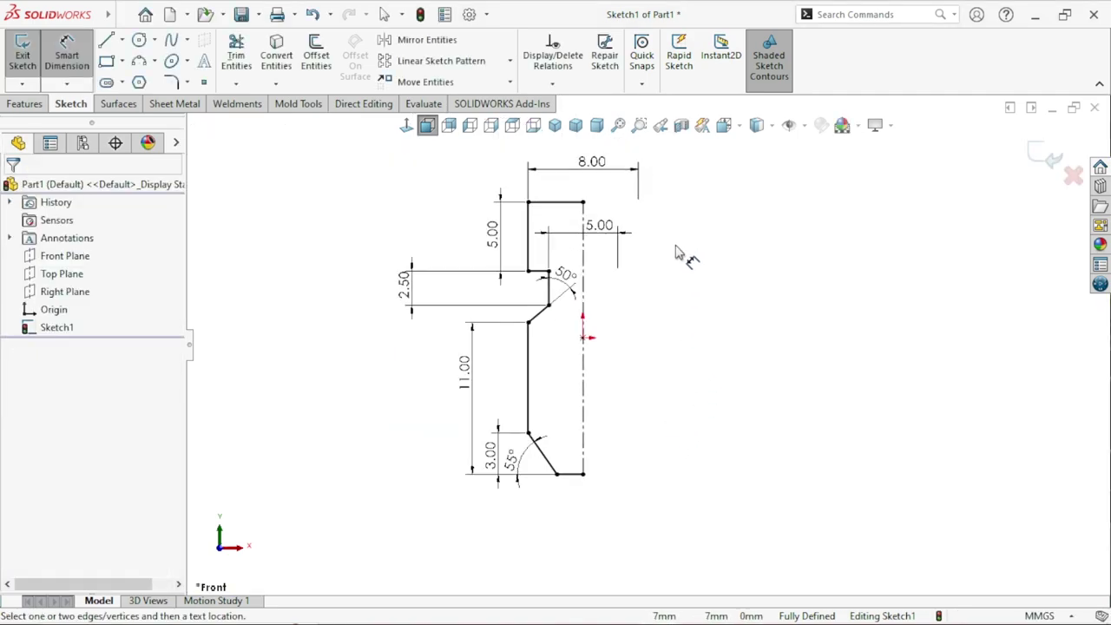
scroll(681, 243, down, 3)
scroll(707, 393, up, 1)
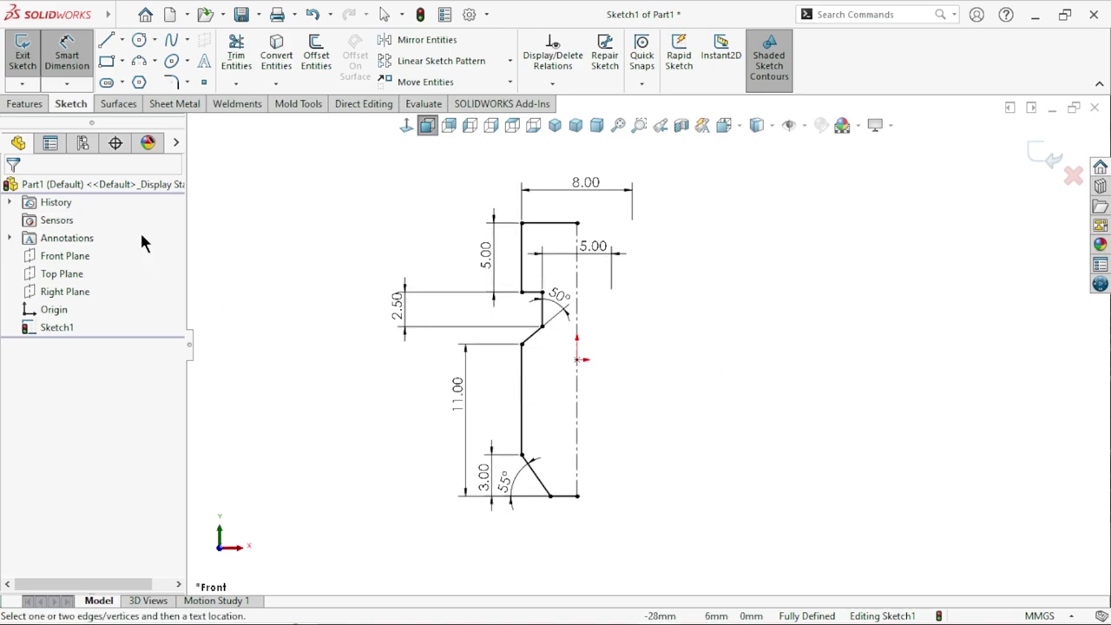
- Revolve Sketch1 360° around the centerline, letting SOLIDWORKS close the sketch automatically
click(10, 106)
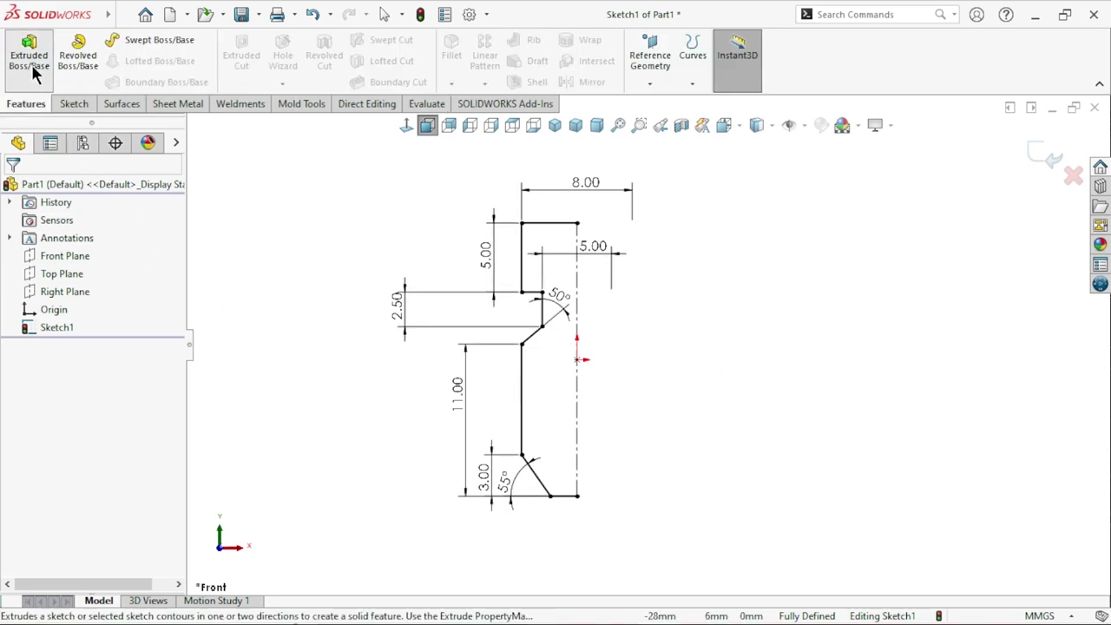
click(80, 59)
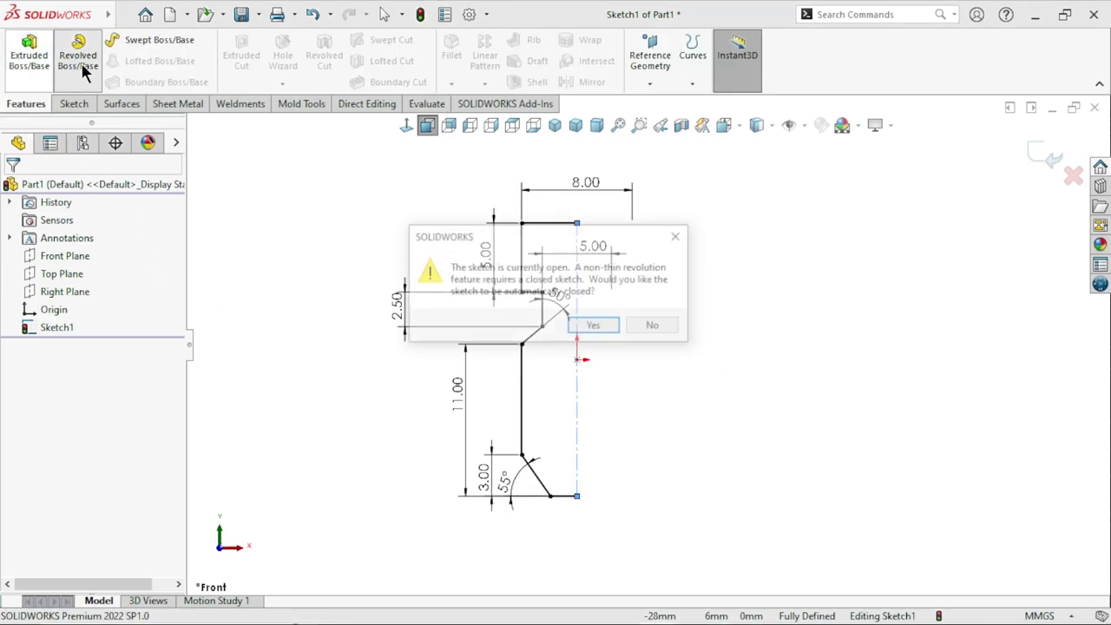
click(594, 328)
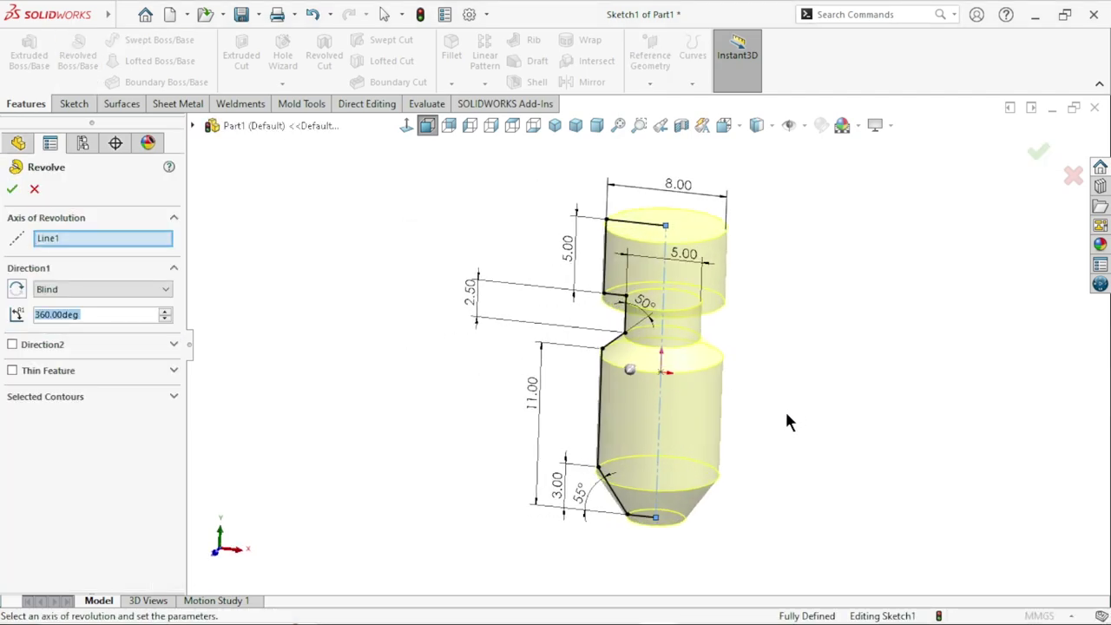
scroll(921, 351, up, 3)
scroll(766, 345, down, 2)
scroll(766, 345, down, 2)
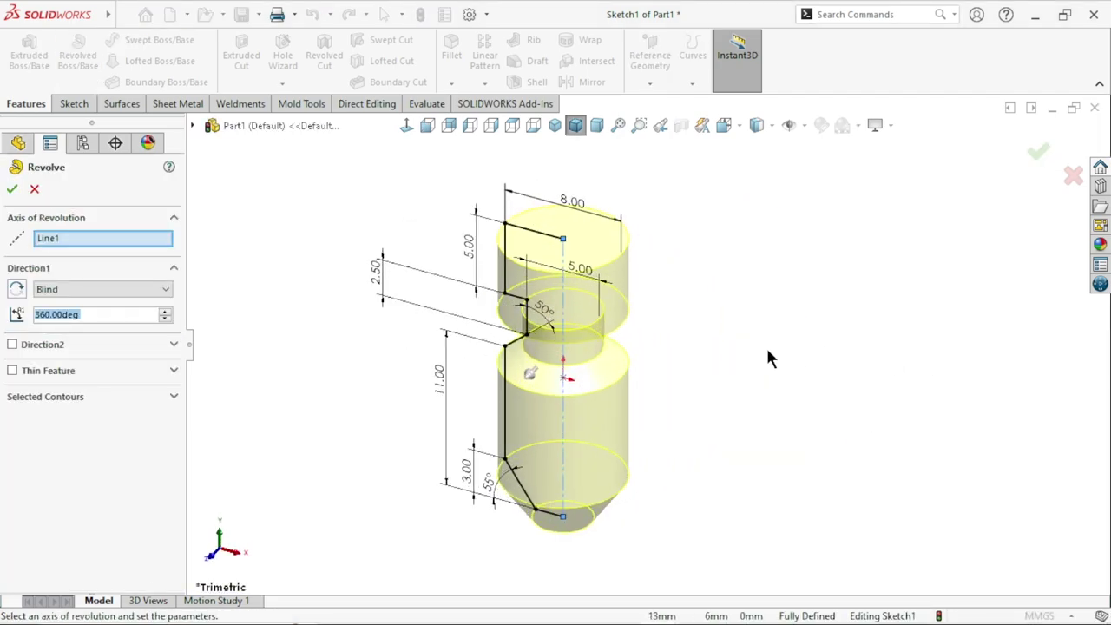
scroll(767, 352, down, 1)
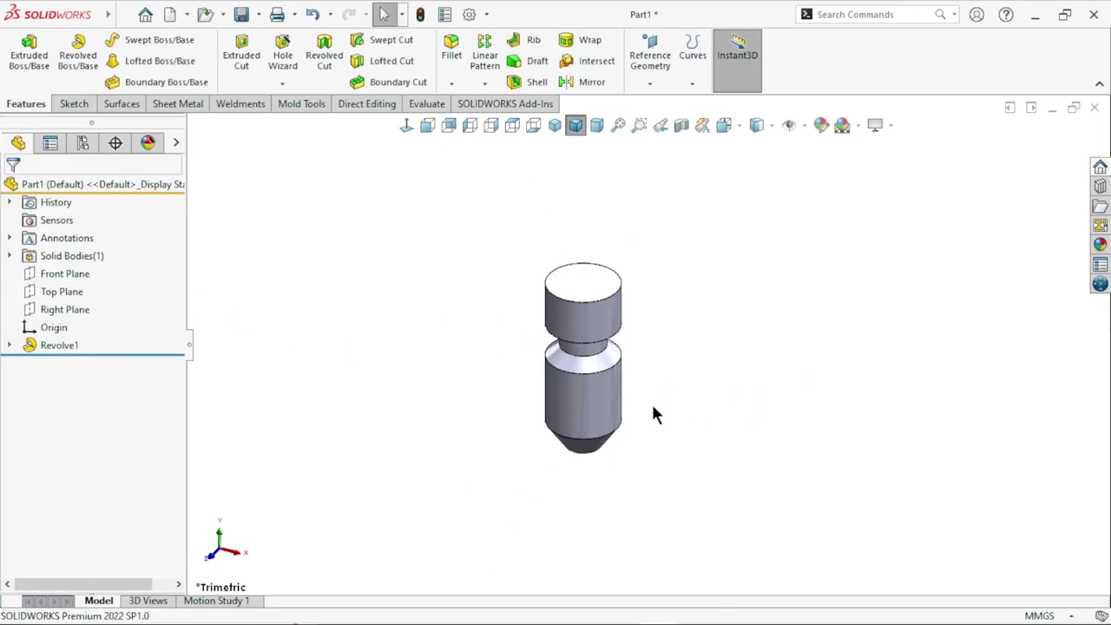
scroll(643, 404, up, 3)
scroll(656, 374, down, 1)
- Tilt the knob, then find and launch Cosmetic Thread through the command search
scroll(645, 328, down, 1)
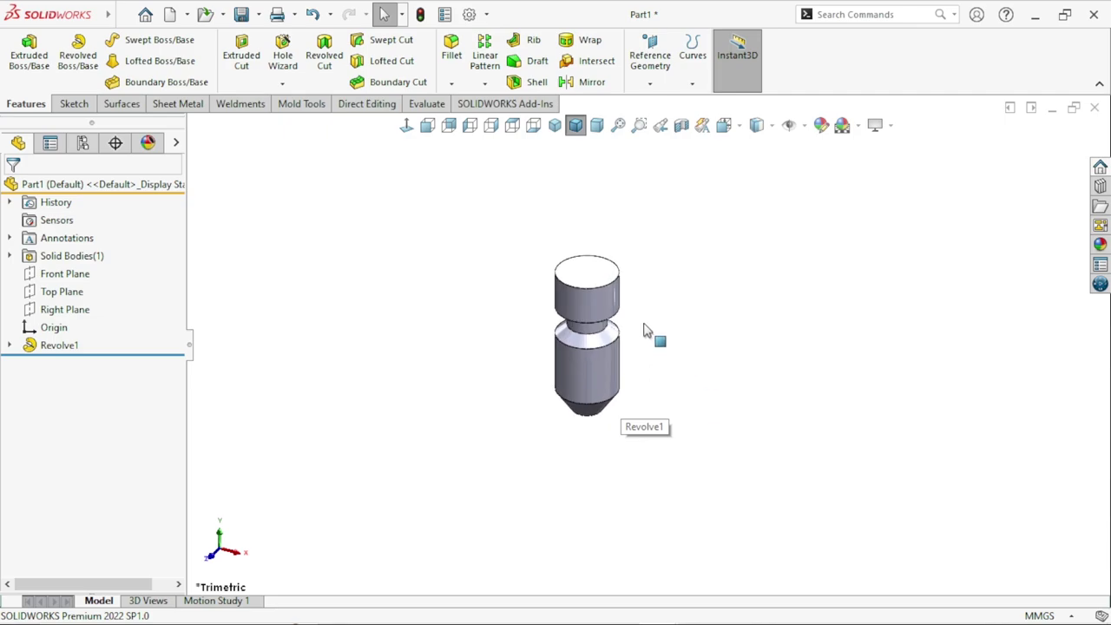
scroll(690, 385, down, 5)
mouse_move(690, 384)
middle_down()
mouse_move(647, 234)
mouse_move(664, 278)
middle_up()
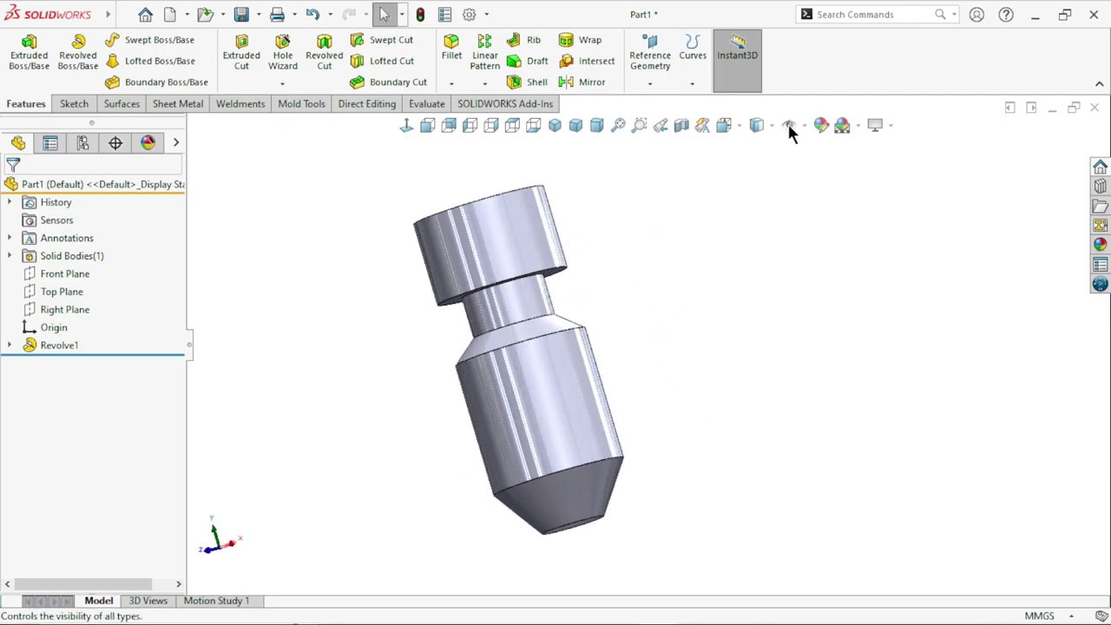
click(836, 14)
text(c)
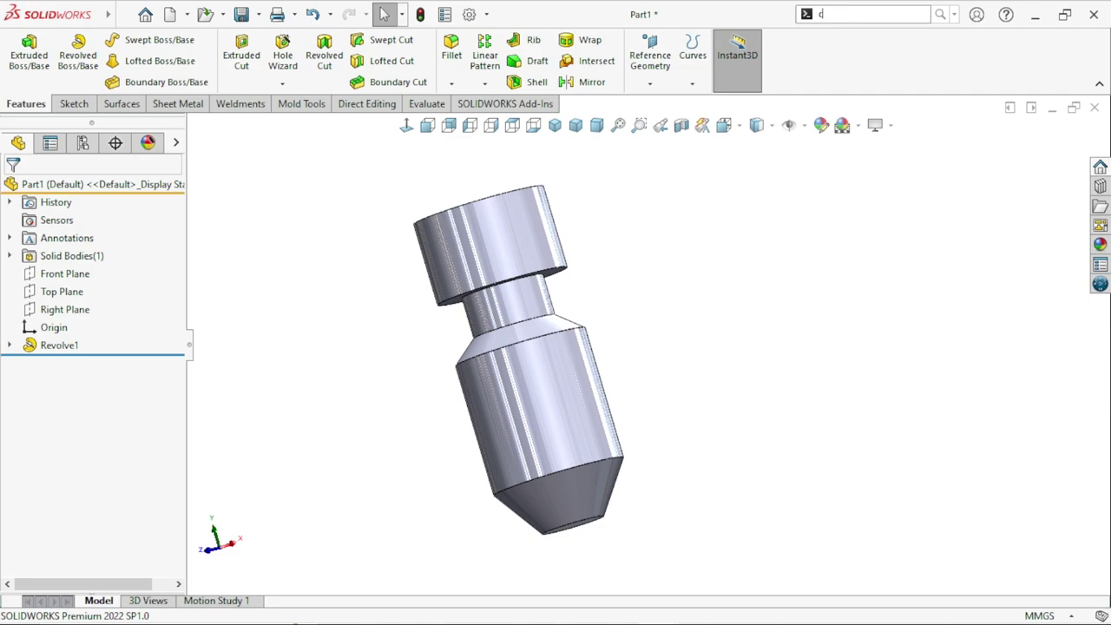
text(osmeti)
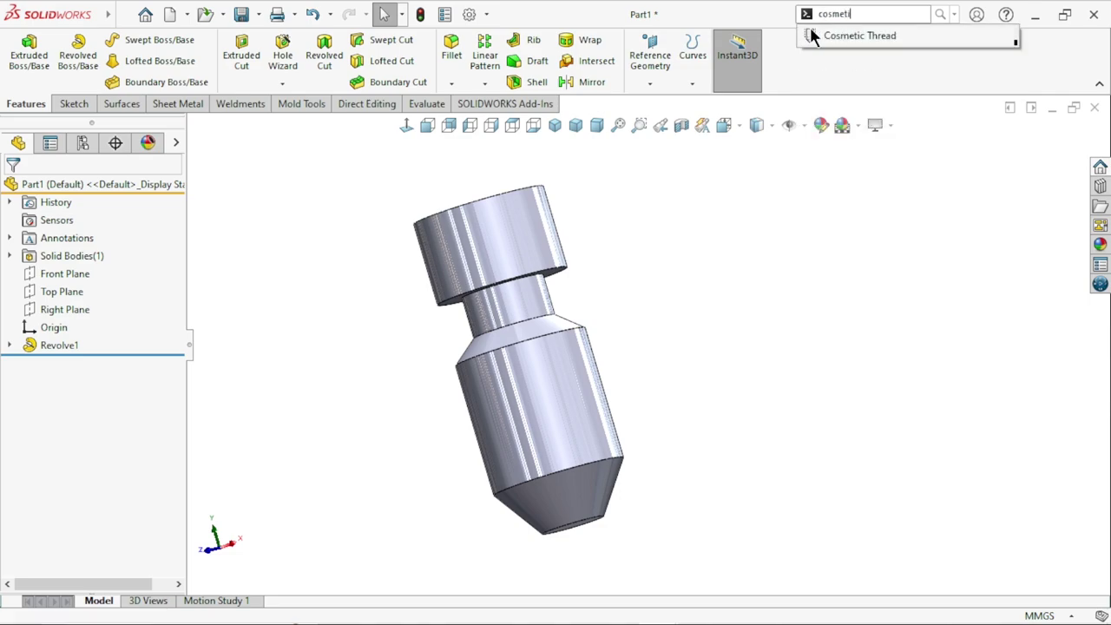
click(848, 38)
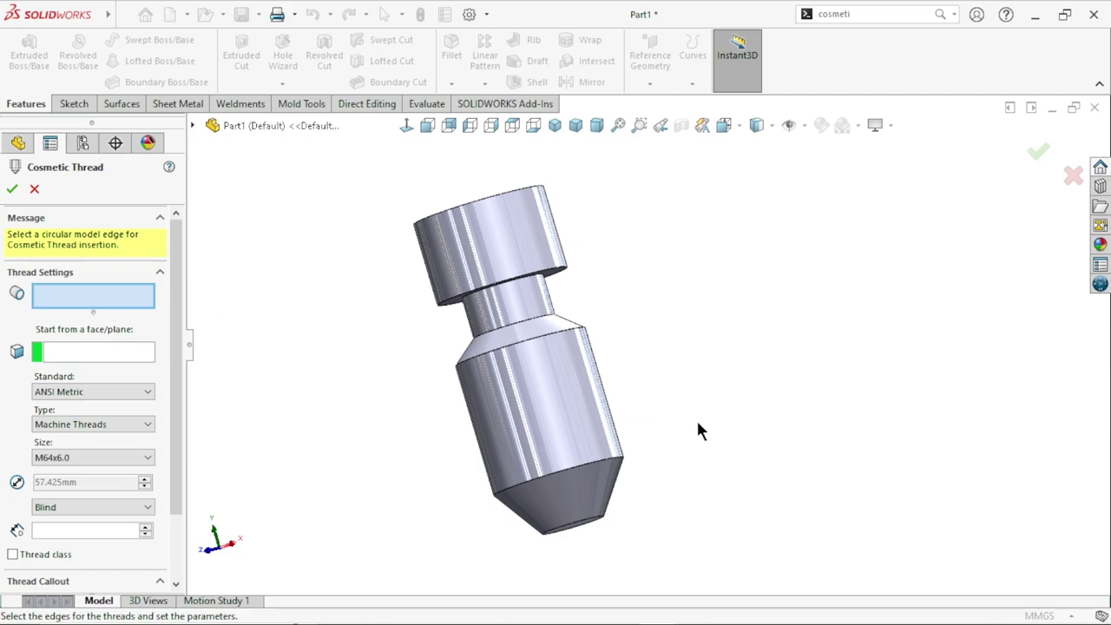
- Pick the lower cylinder's bottom edge and keep ANSI Metric, Machine Threads, size M8x1.25
scroll(585, 438, down, 1)
scroll(585, 438, down, 2)
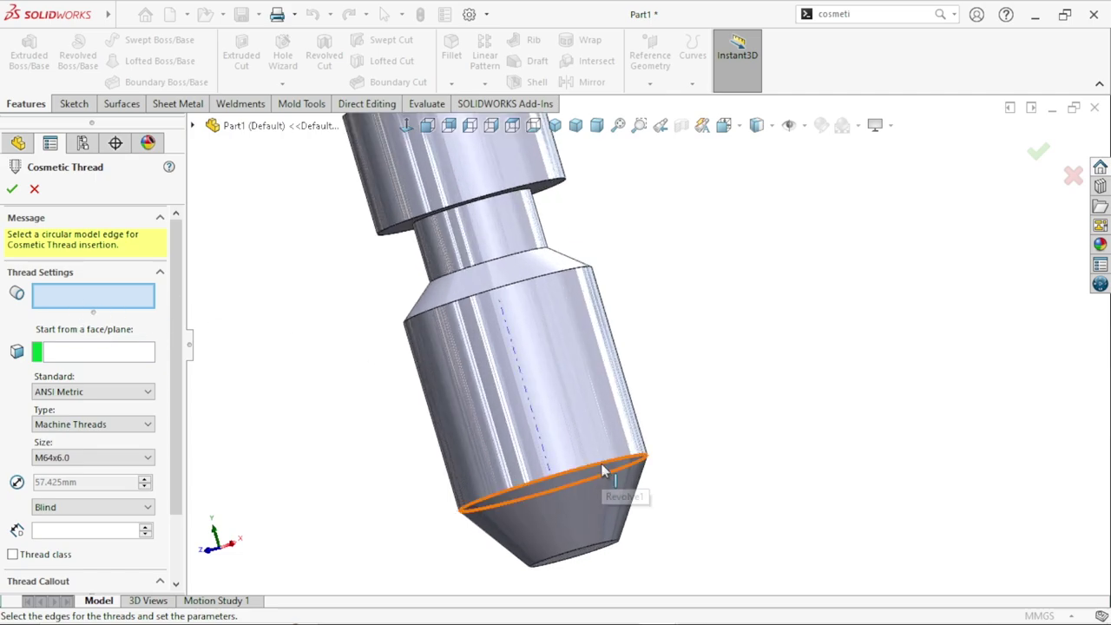
click(603, 470)
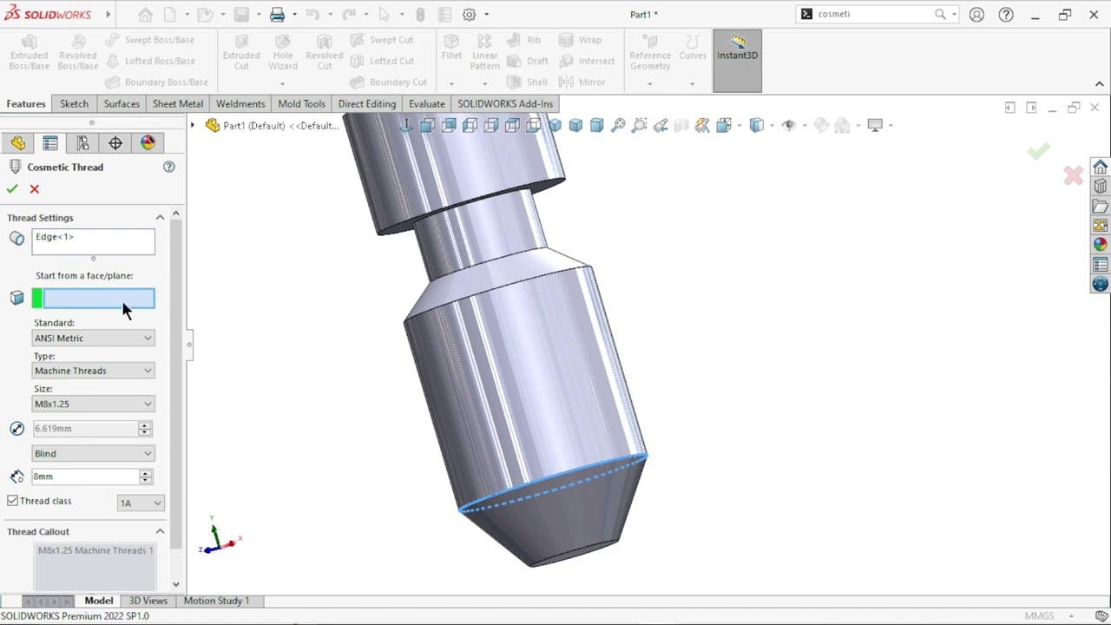
click(82, 337)
click(84, 336)
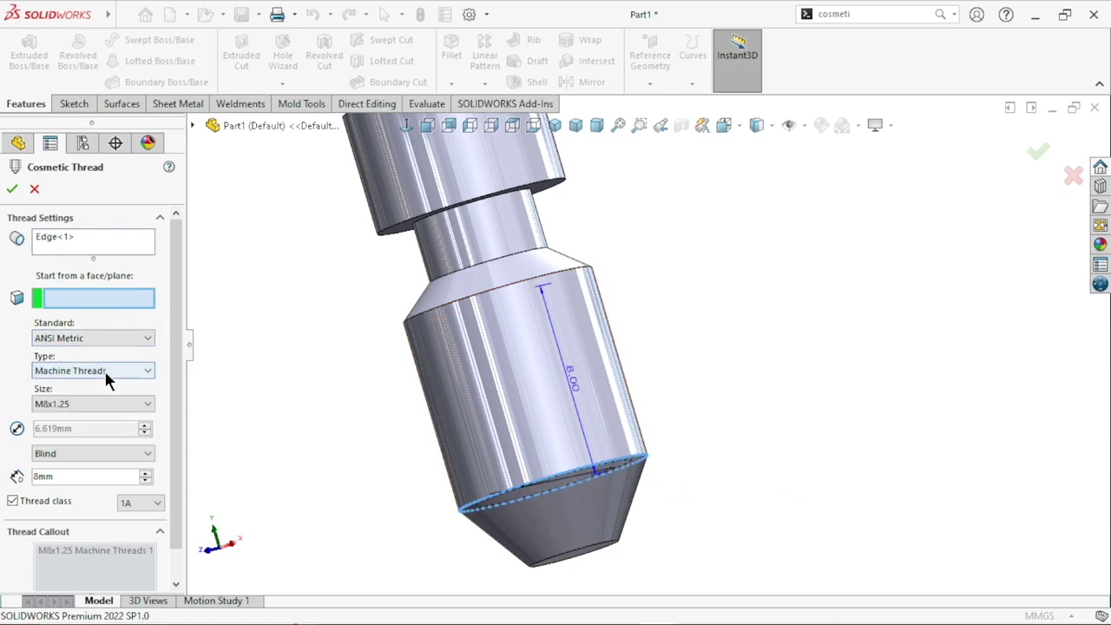
click(105, 371)
click(85, 404)
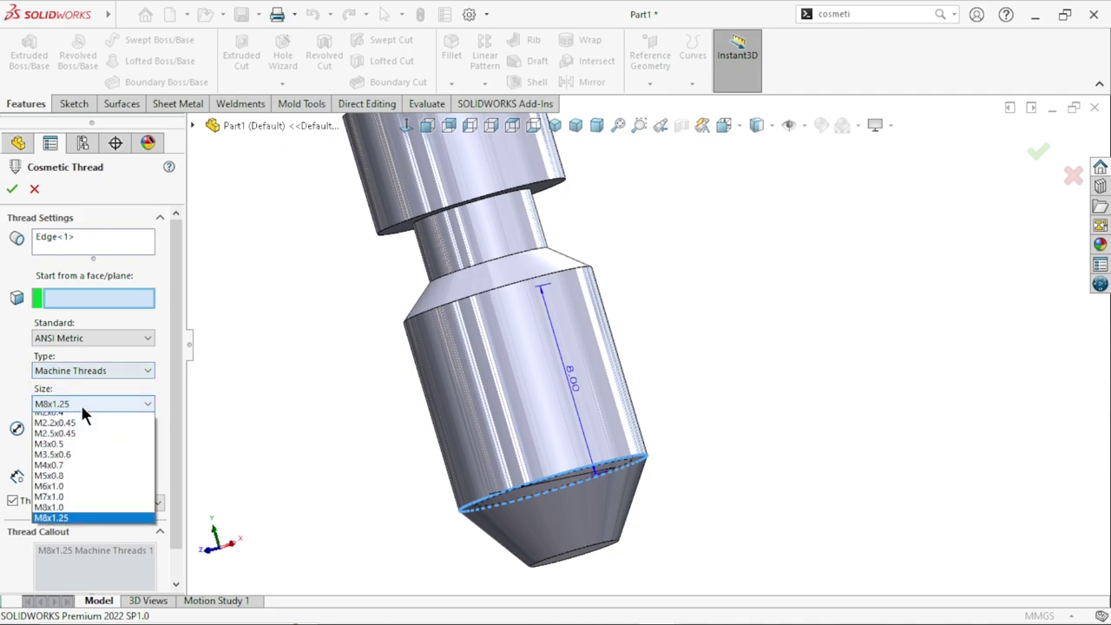
click(69, 524)
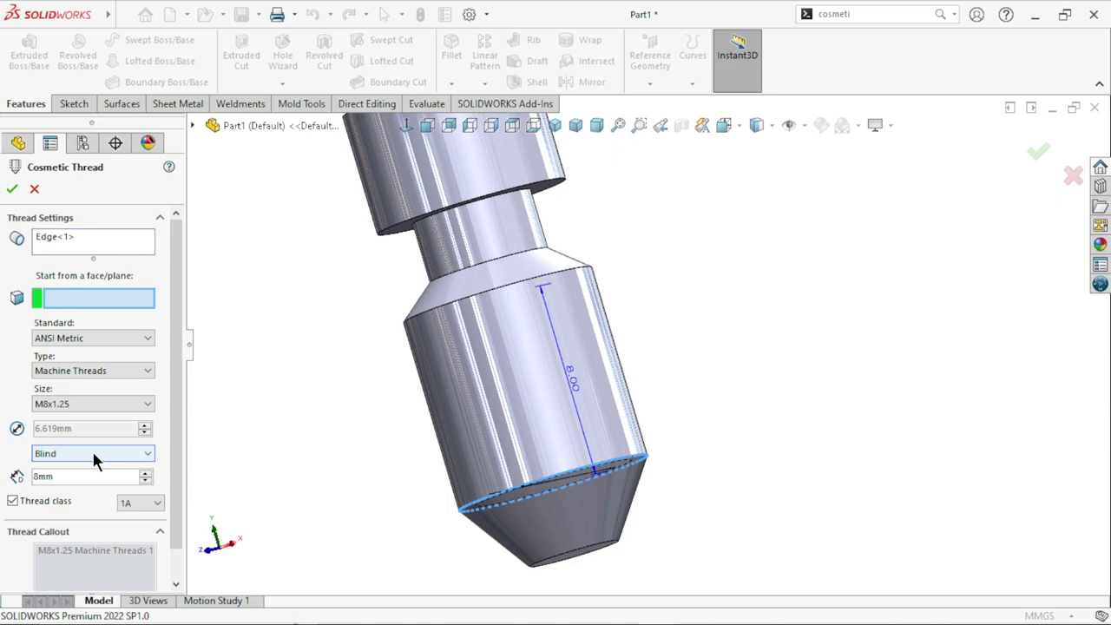
- Make the thread Blind at 8 mm depth, confirm it, and view the bottom face
click(91, 453)
click(79, 465)
double_click(78, 477)
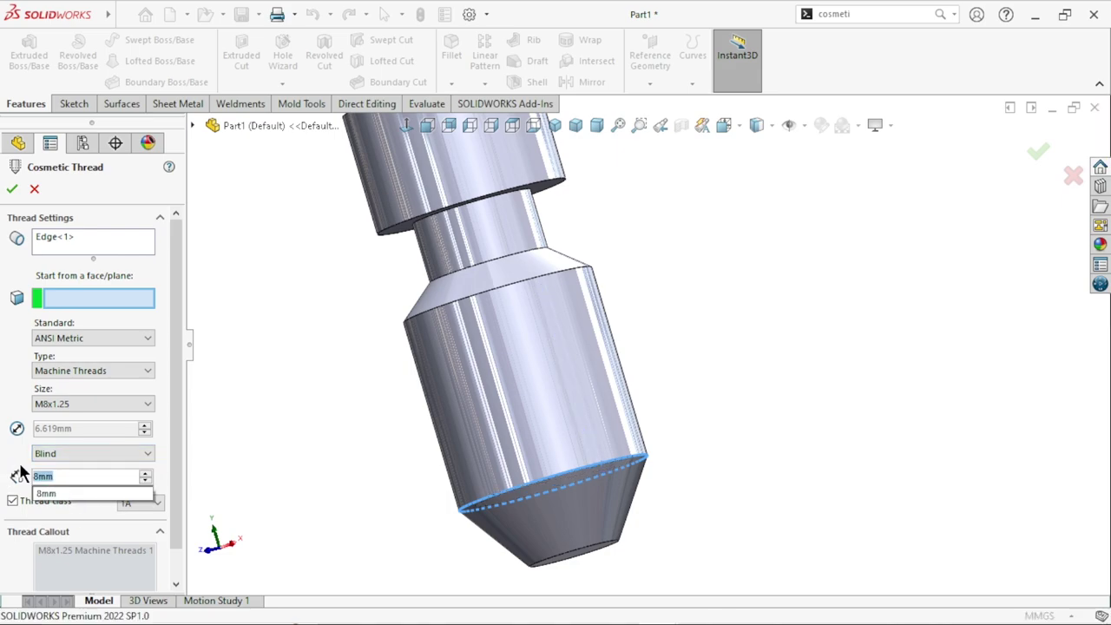
key(Return)
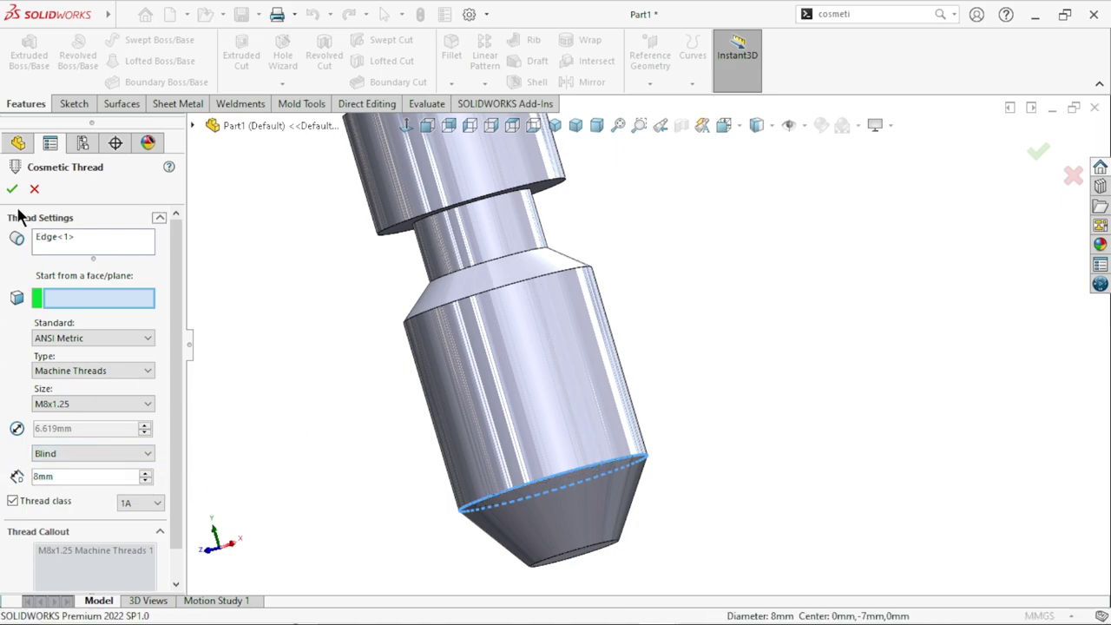
click(11, 189)
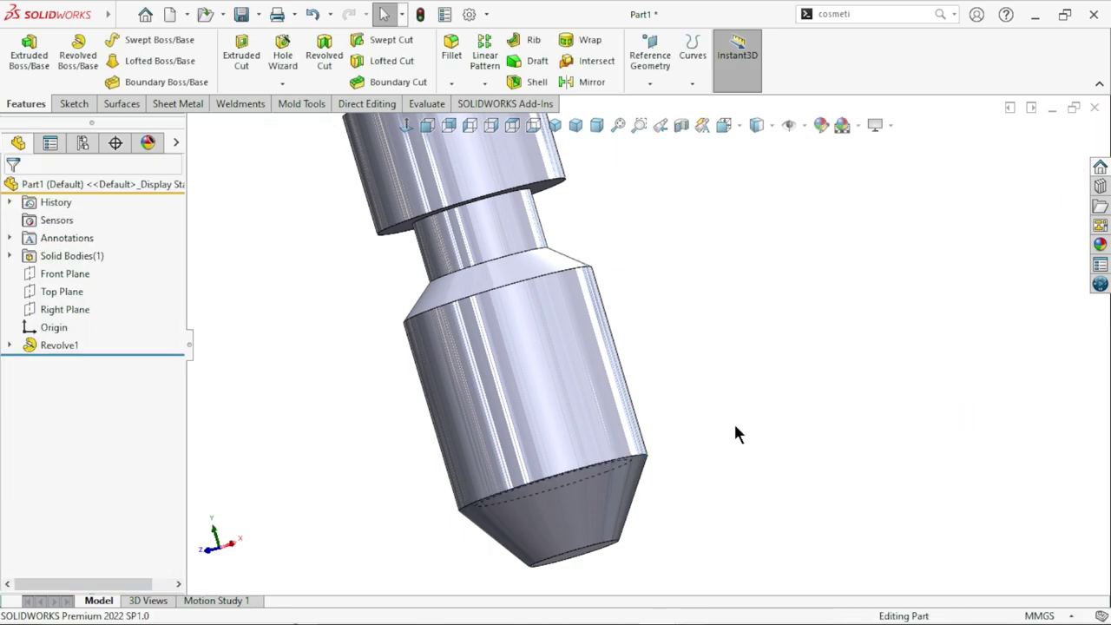
scroll(658, 319, up, 2)
scroll(658, 320, down, 3)
middle_drag(657, 319, 685, 365)
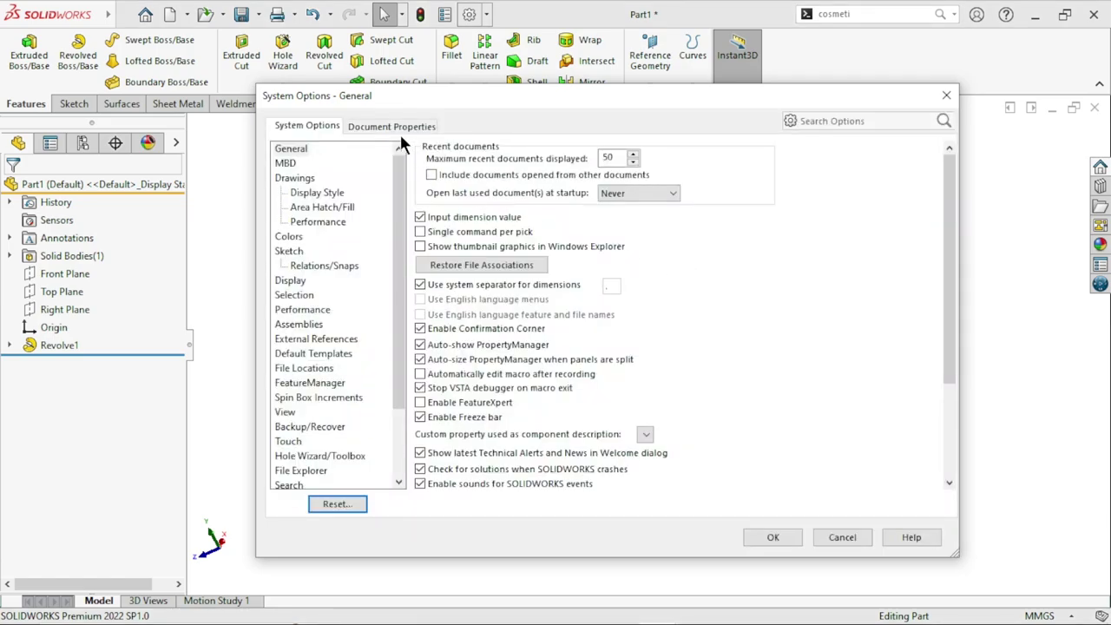
- Enable shaded cosmetic threads under Document Properties > Detailing and confirm
click(389, 127)
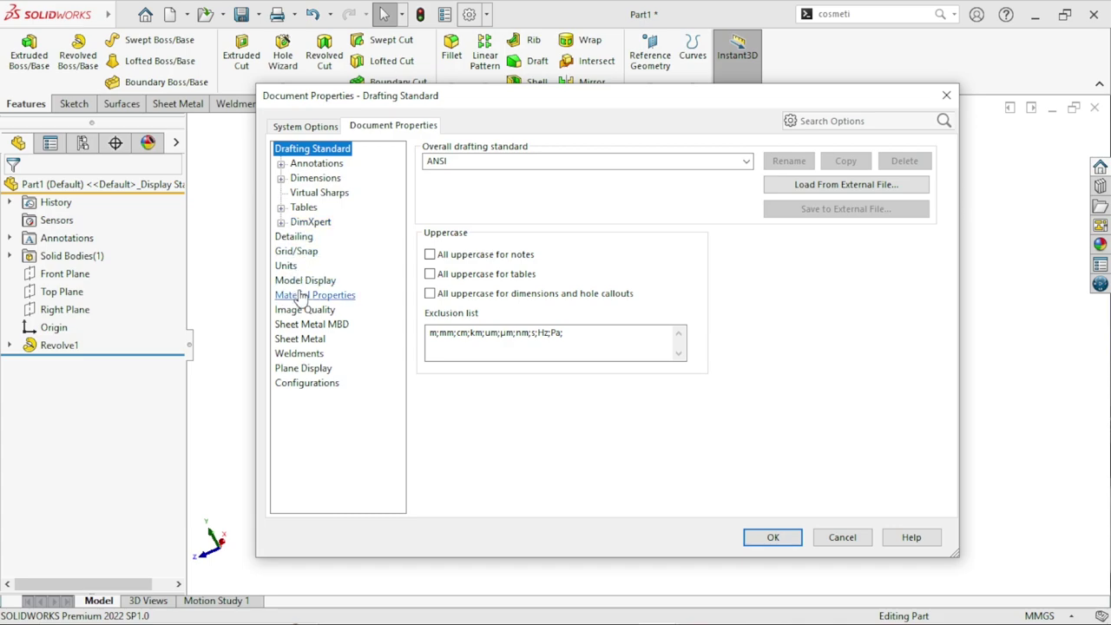
click(295, 239)
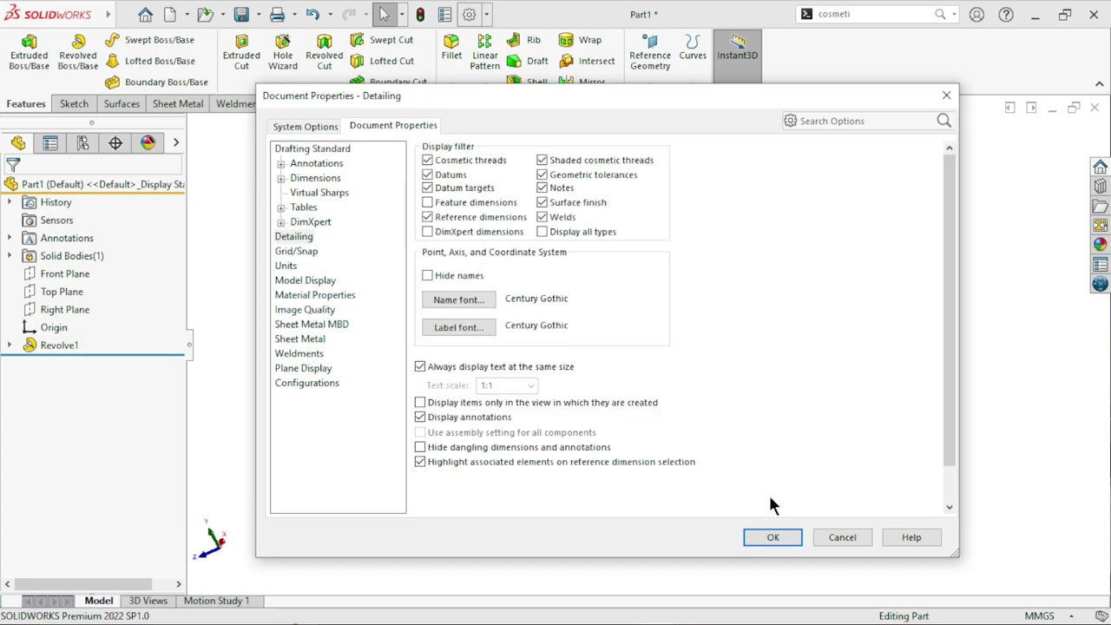
click(767, 538)
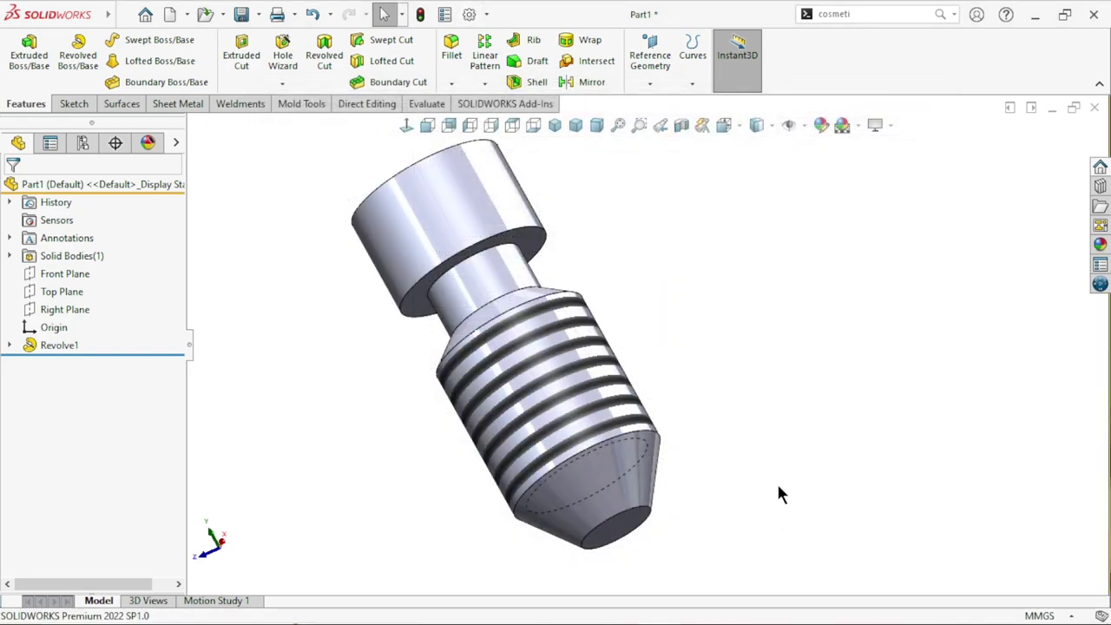
scroll(776, 481, up, 5)
scroll(701, 382, down, 5)
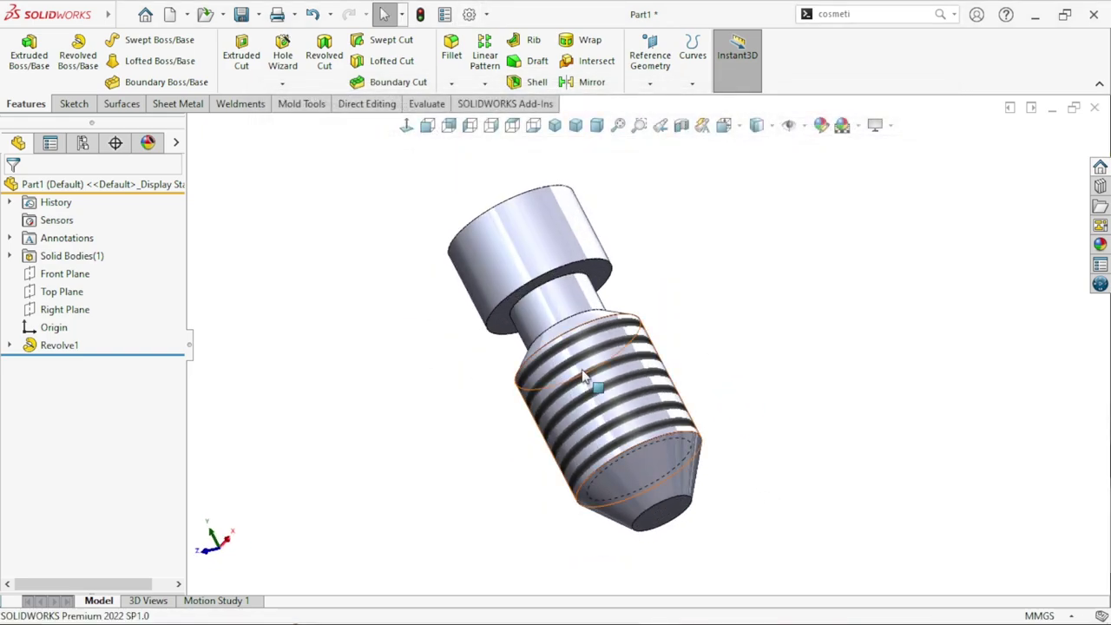
scroll(599, 377, up, 3)
scroll(694, 357, down, 3)
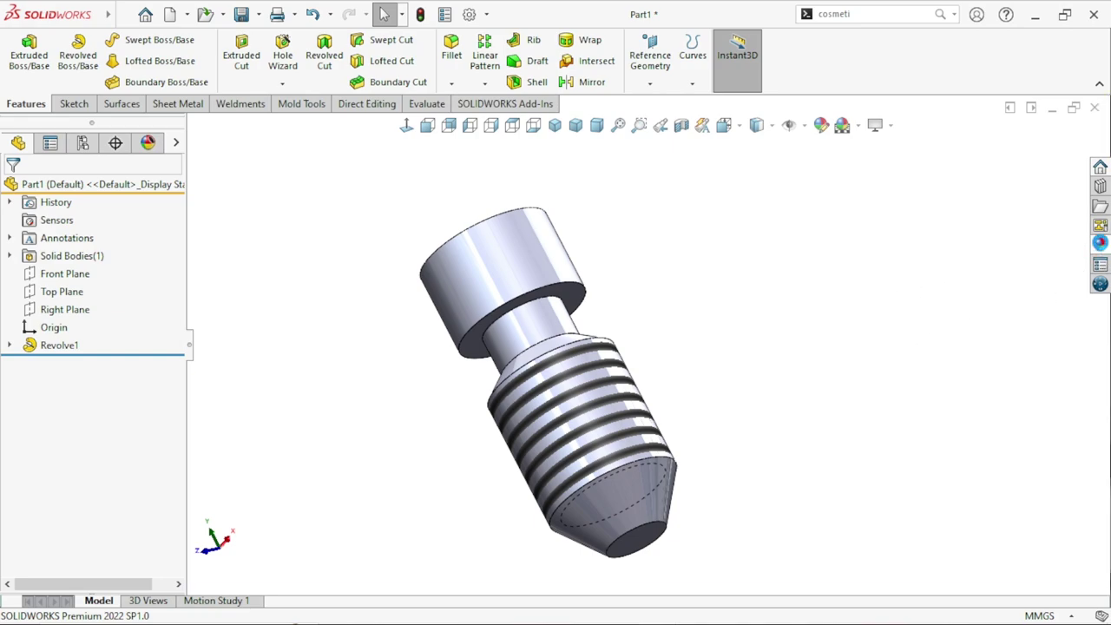
- Apply the polished brass appearance from Metal > Brass to the whole part
click(950, 156)
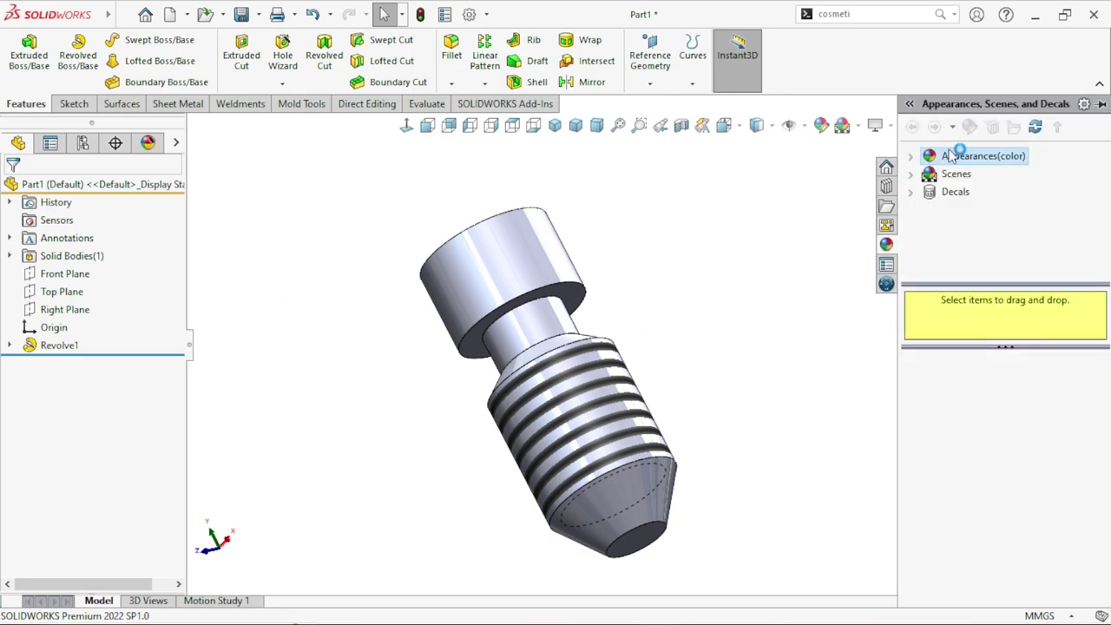
click(970, 196)
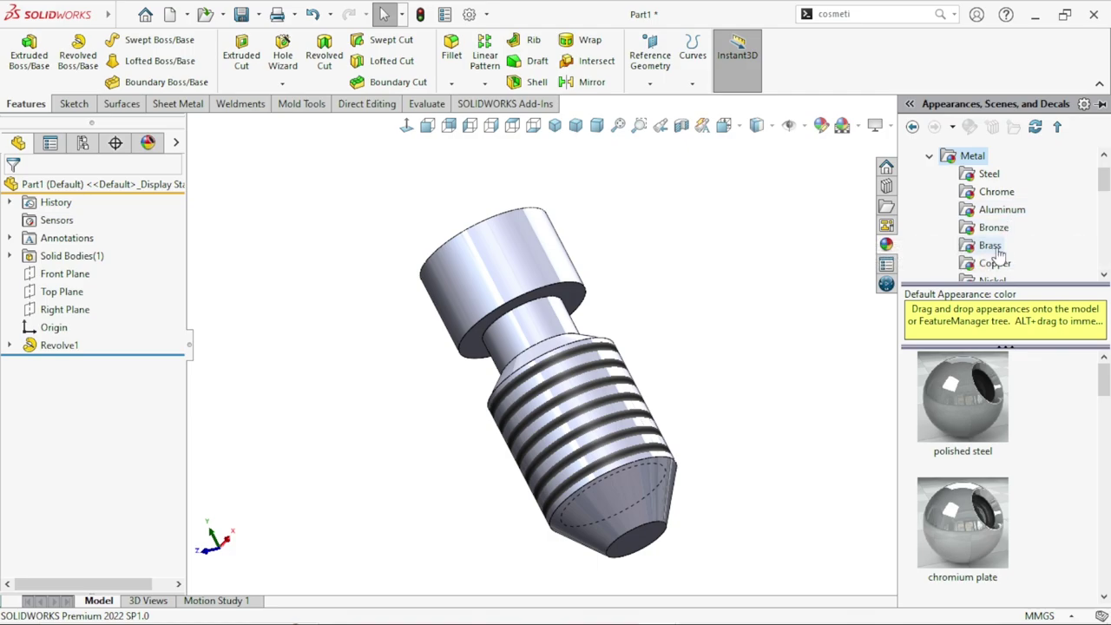
click(999, 250)
double_click(963, 400)
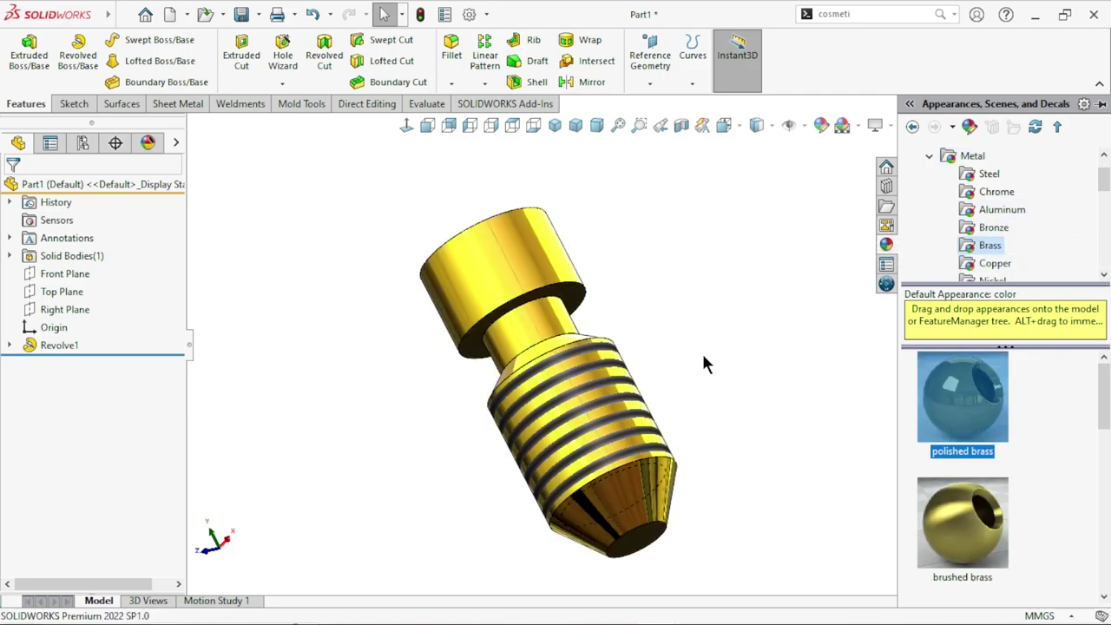
- Orbit the gold knob to inspect it, then snap to the Isometric view
mouse_move(692, 348)
middle_down()
mouse_move(744, 333)
mouse_move(682, 379)
mouse_move(665, 372)
mouse_move(711, 477)
mouse_move(449, 322)
mouse_move(747, 377)
middle_up()
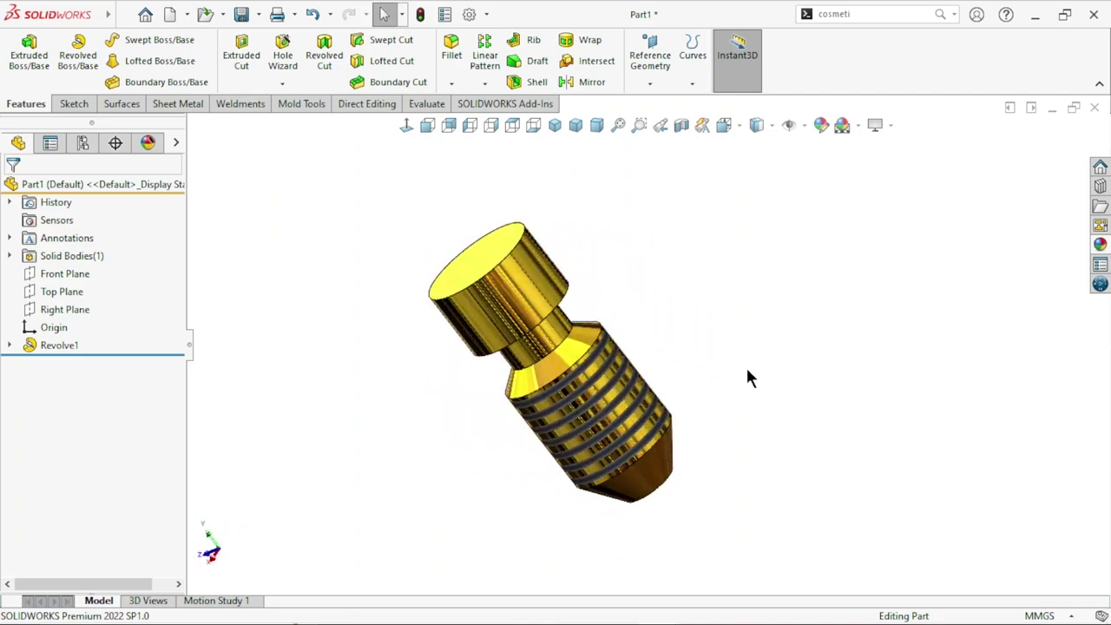
scroll(649, 391, up, 2)
scroll(649, 391, down, 3)
mouse_move(649, 391)
middle_down()
mouse_move(845, 278)
mouse_move(784, 278)
middle_up()
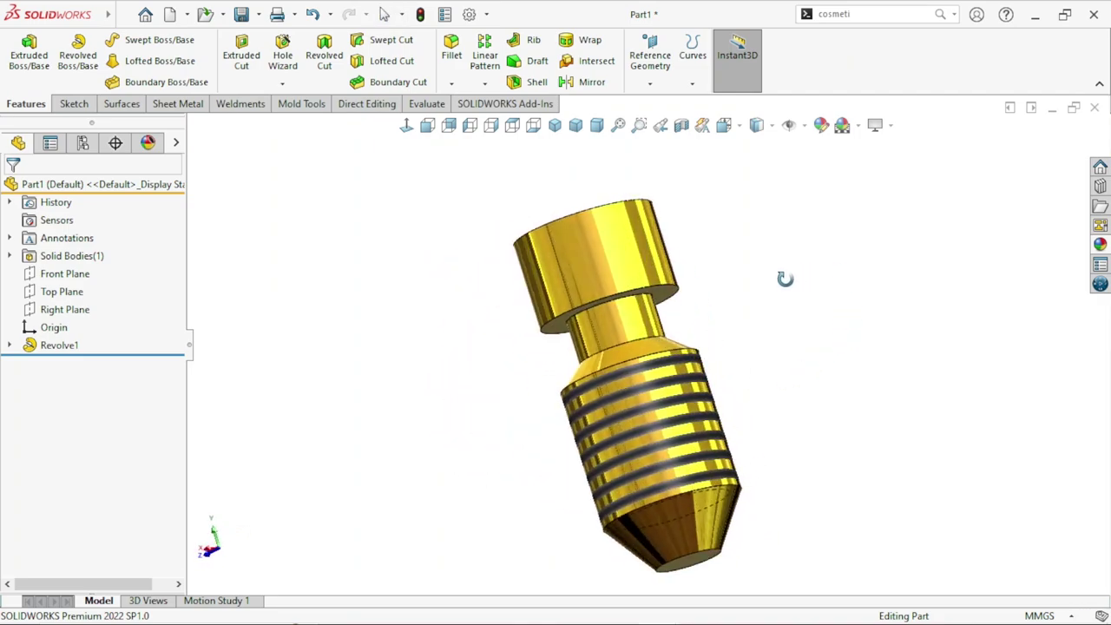
mouse_move(521, 366)
middle_down()
mouse_move(706, 359)
mouse_move(781, 338)
middle_up()
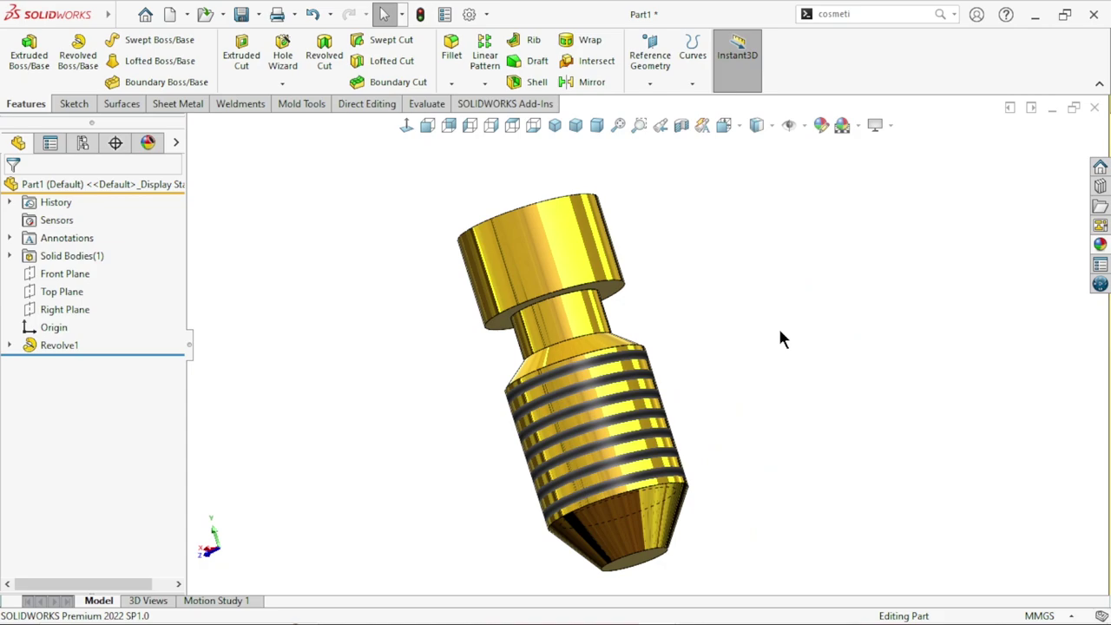
click(555, 125)
scroll(859, 338, down, 2)
scroll(834, 318, down, 2)
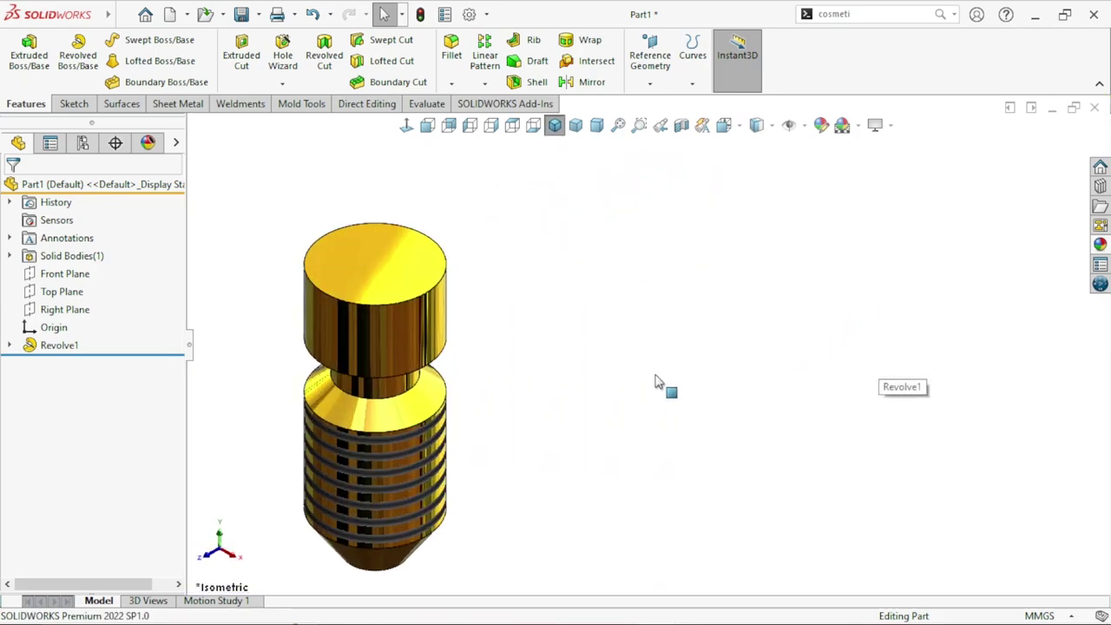
scroll(493, 405, up, 1)
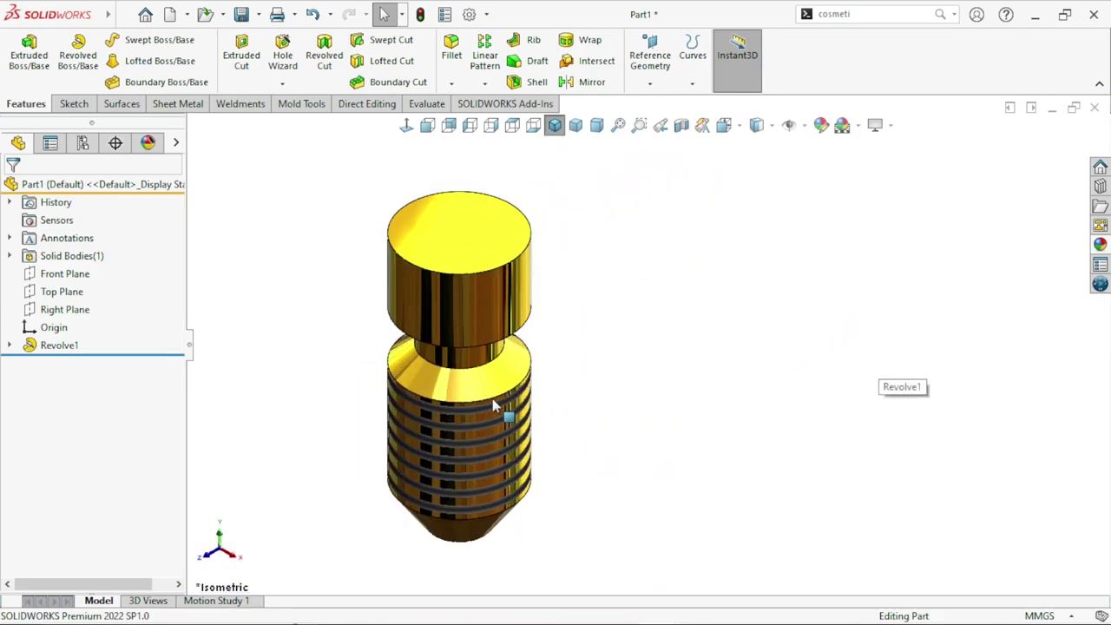
- Start a Hole Wizard hole with ANSI Metric Ø4.0 drill size, Through All, and go to Positions
click(278, 63)
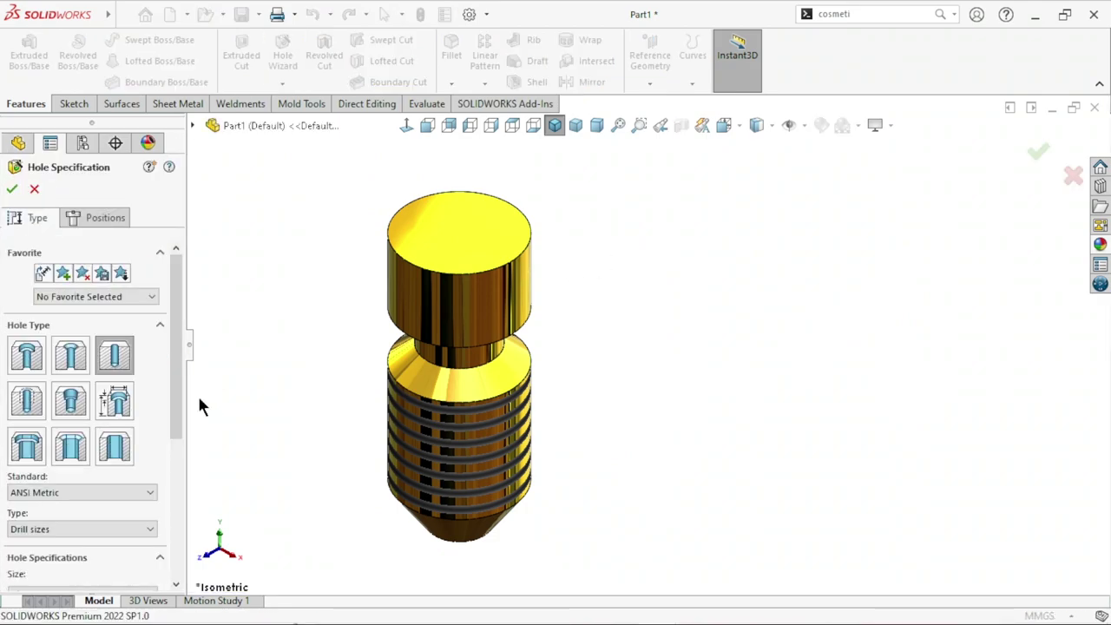
scroll(173, 379, down, 1)
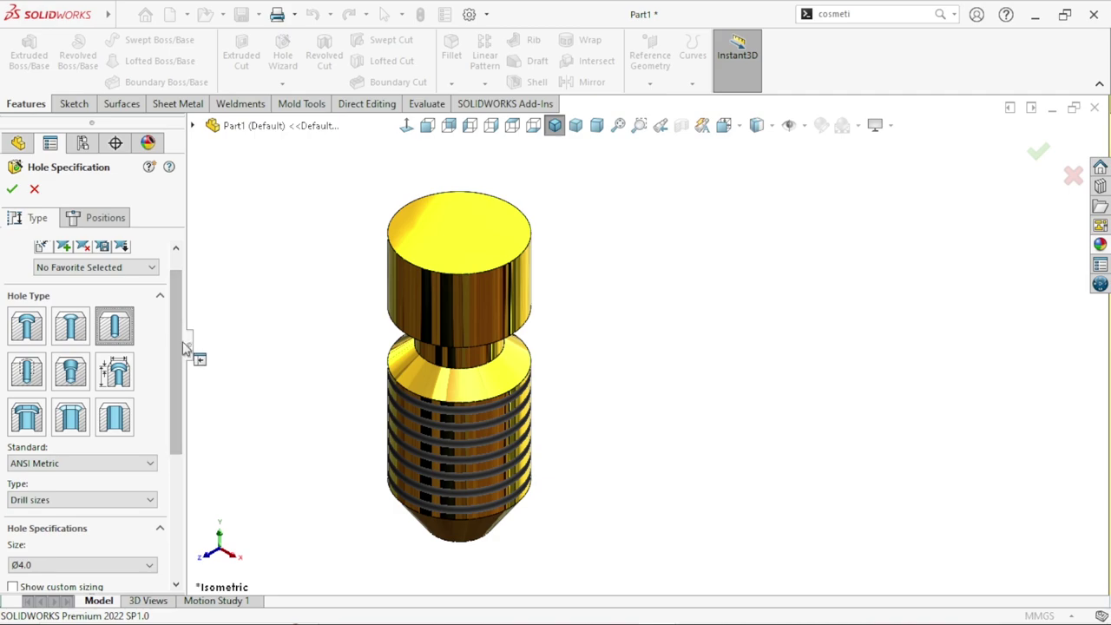
scroll(173, 401, down, 3)
scroll(172, 401, down, 1)
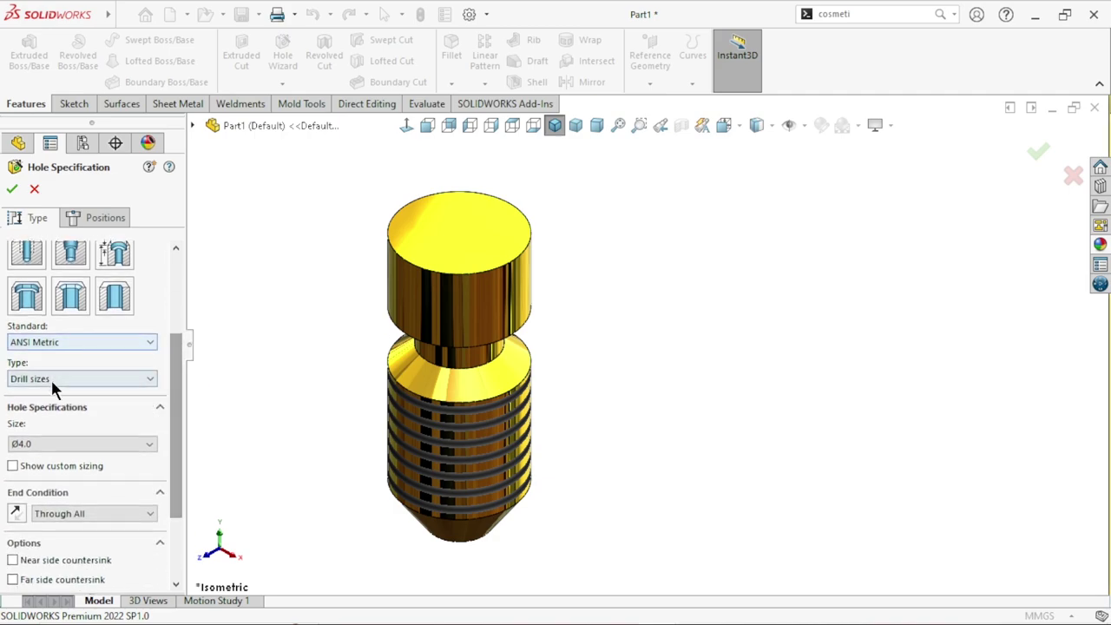
click(53, 445)
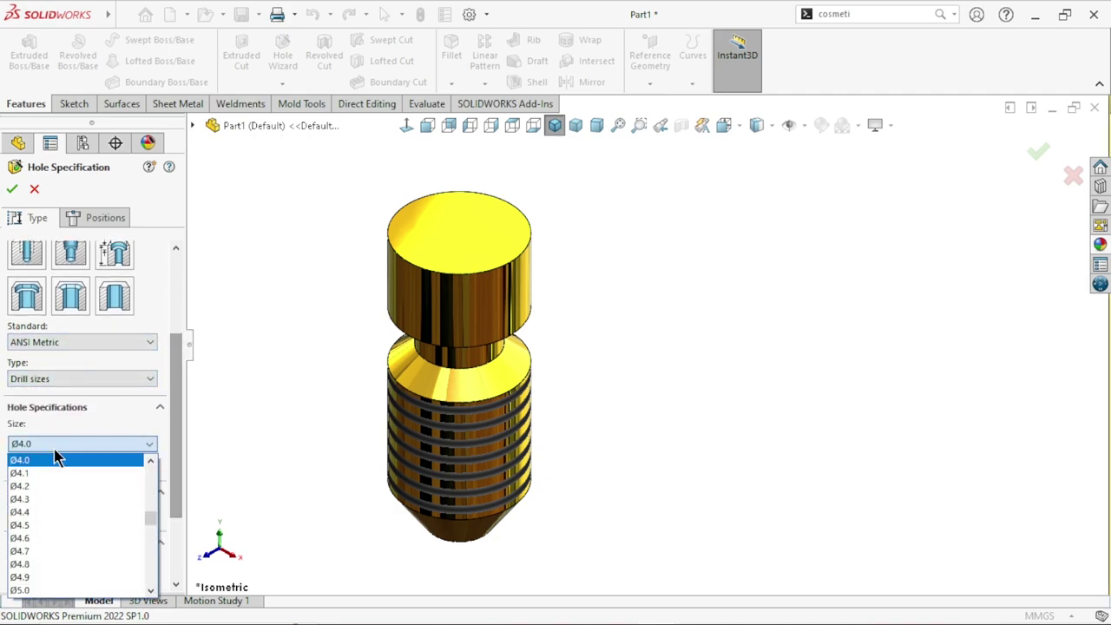
click(54, 451)
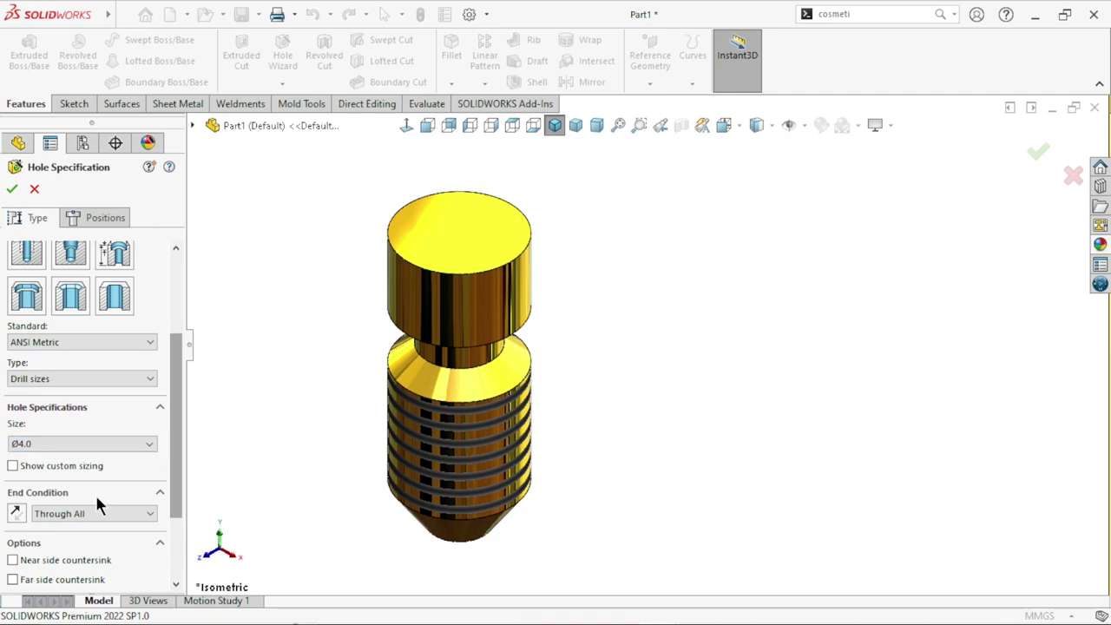
click(78, 215)
middle_drag(645, 372, 645, 273)
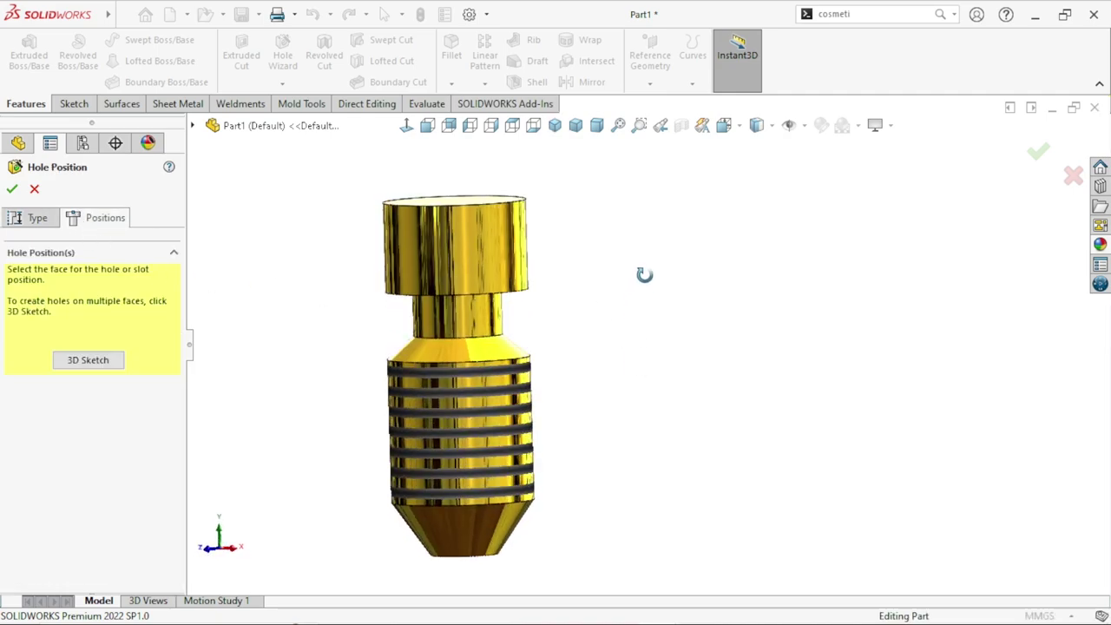
- Place the cross hole's centre point on the head's cylindrical side face
click(487, 259)
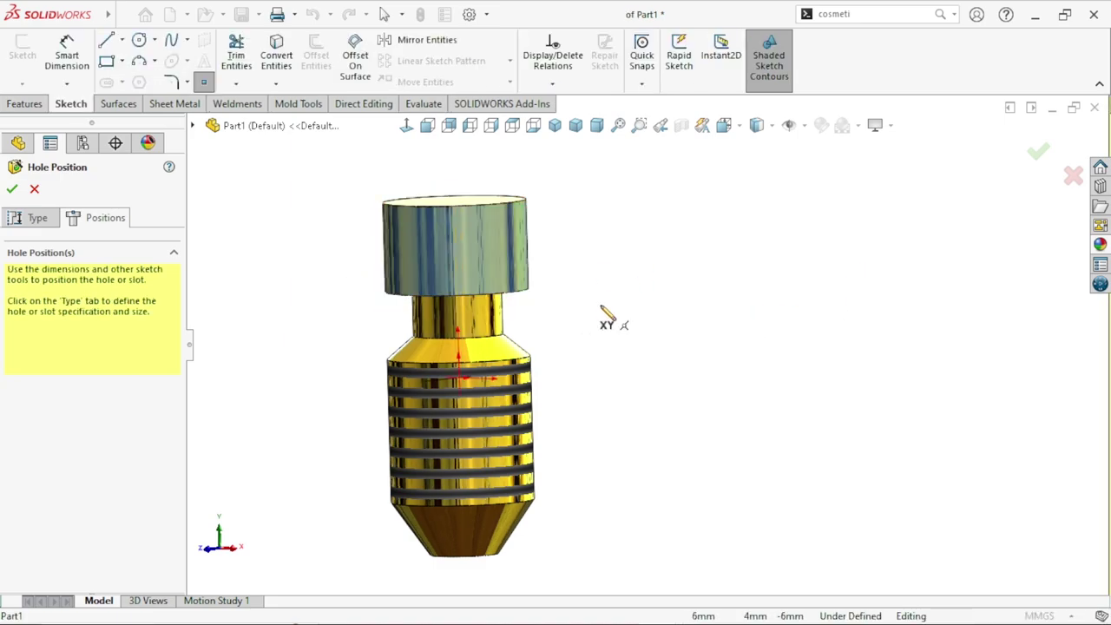
middle_drag(607, 318, 652, 342)
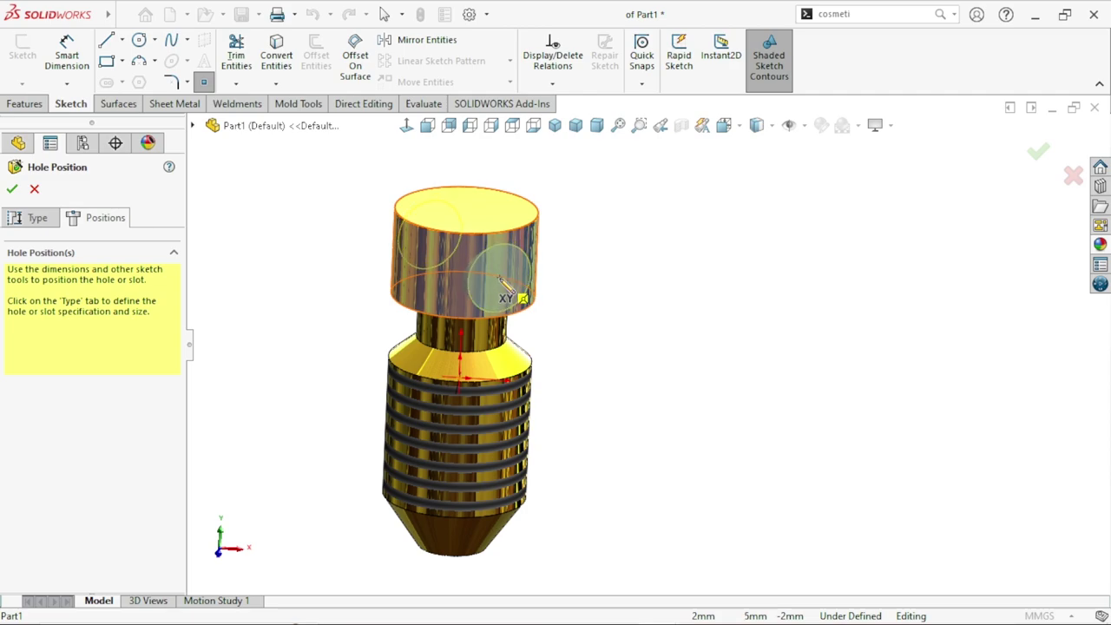
click(501, 272)
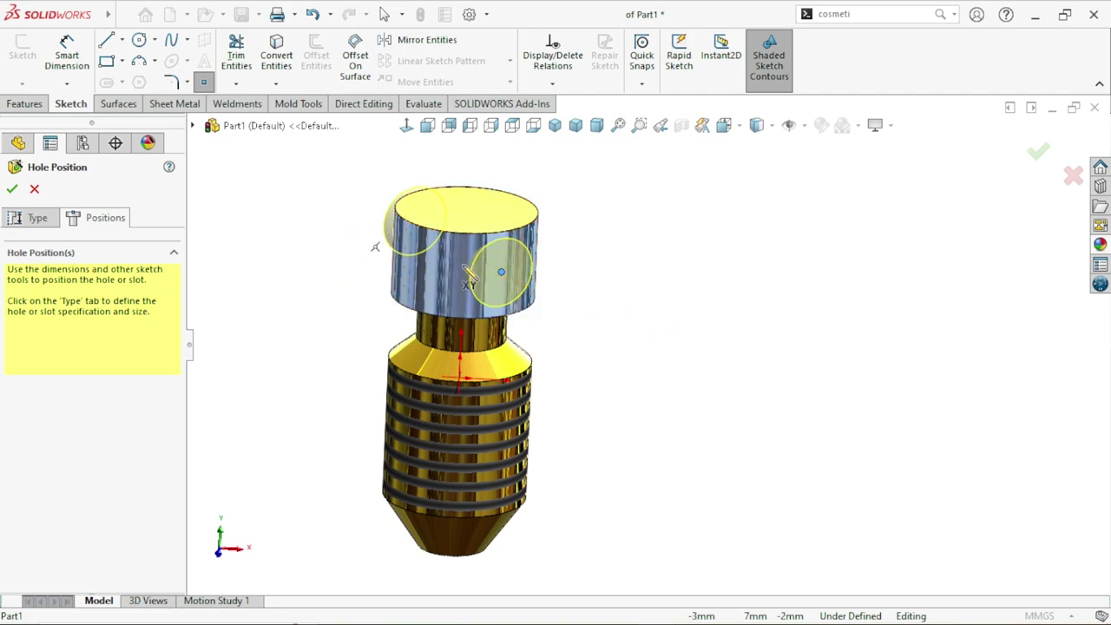
key(Escape)
- Select the Right Plane together with the hole point from the flyout feature tree
mouse_move(637, 369)
middle_down()
mouse_move(721, 339)
mouse_move(650, 364)
middle_up()
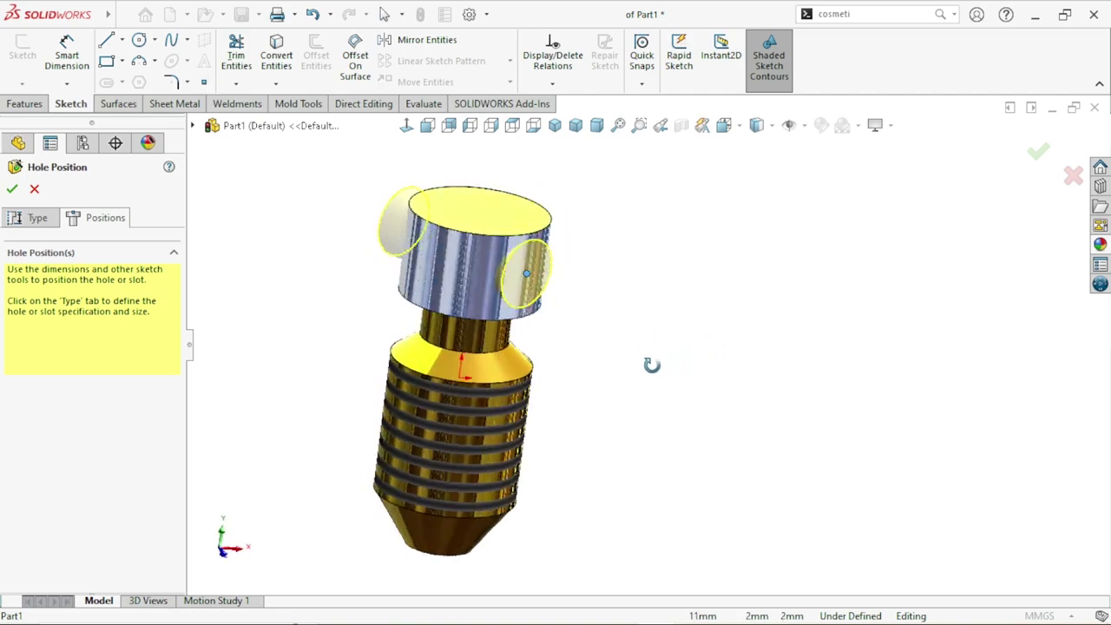
click(193, 125)
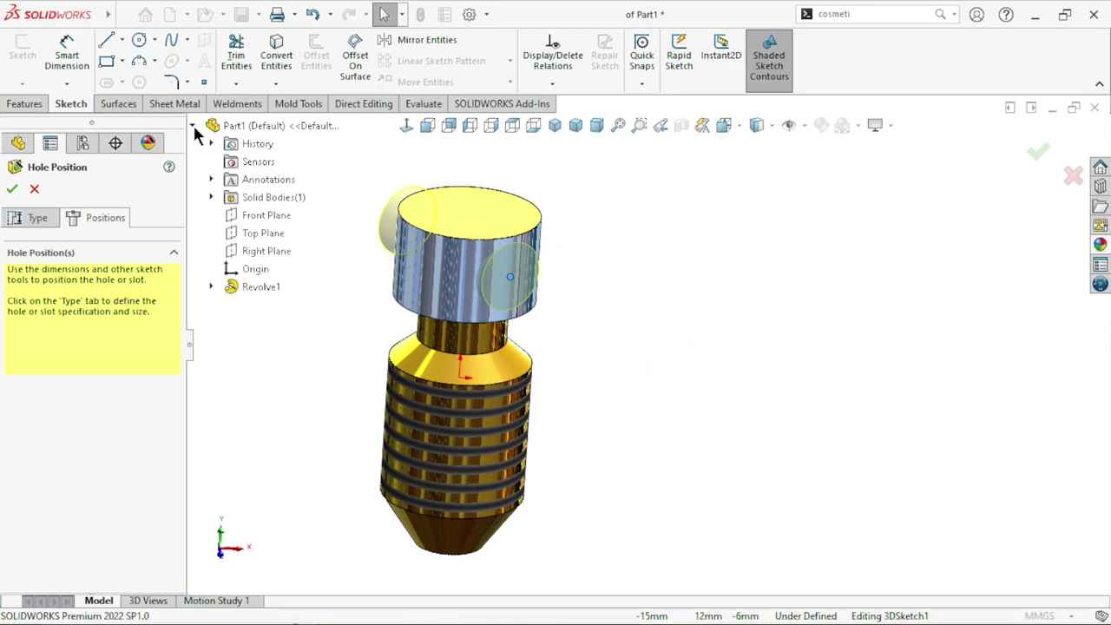
click(248, 254)
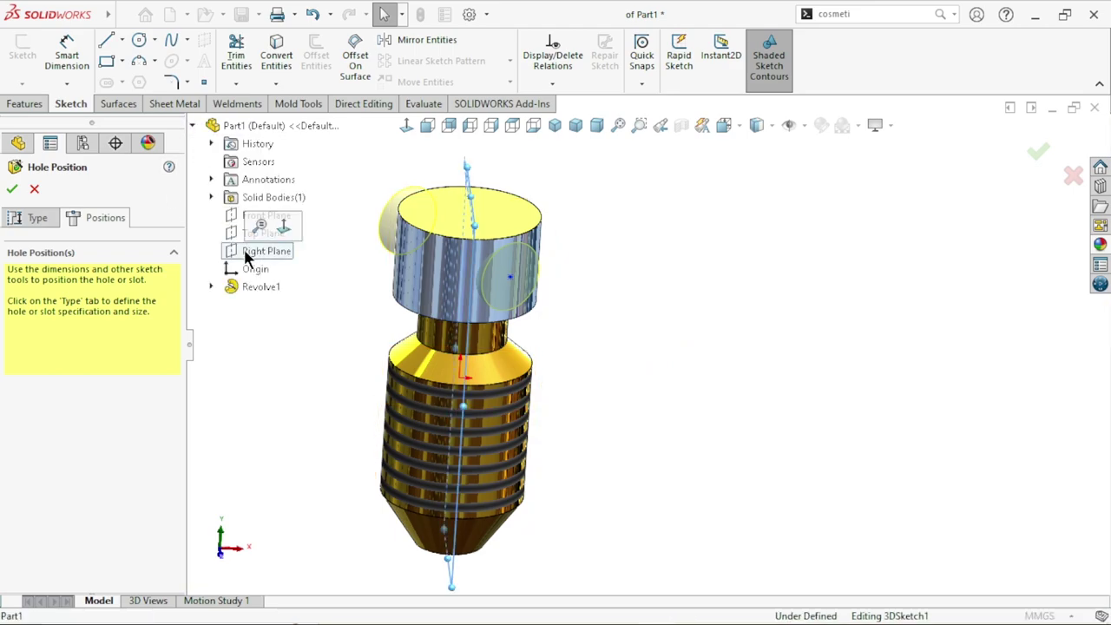
click(510, 279)
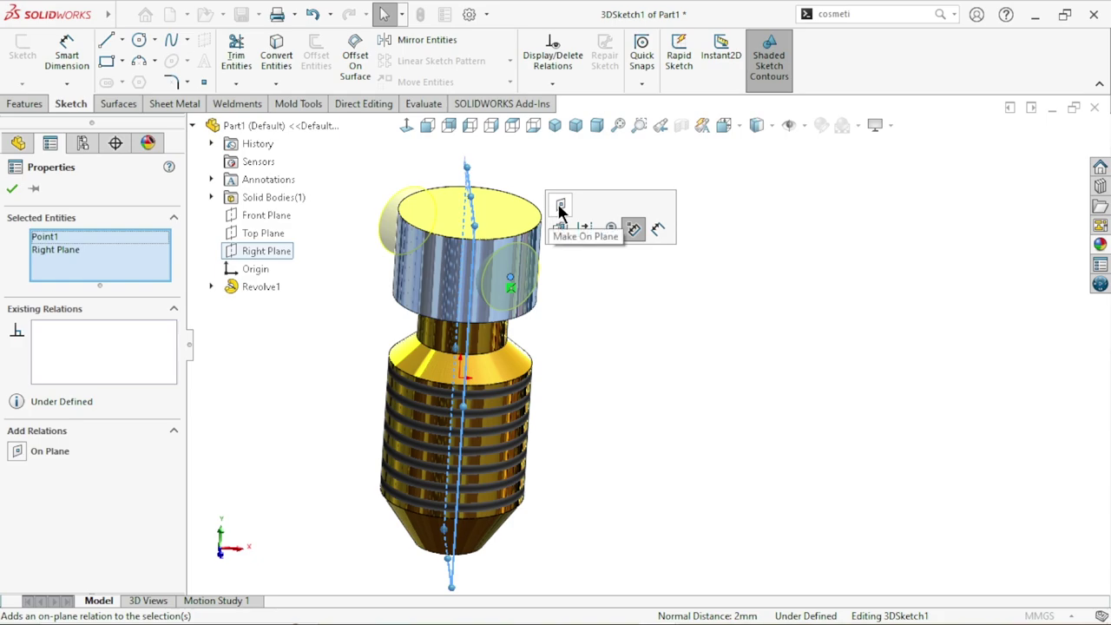
- Add an On Plane relation putting the hole point on the Right Plane
click(559, 209)
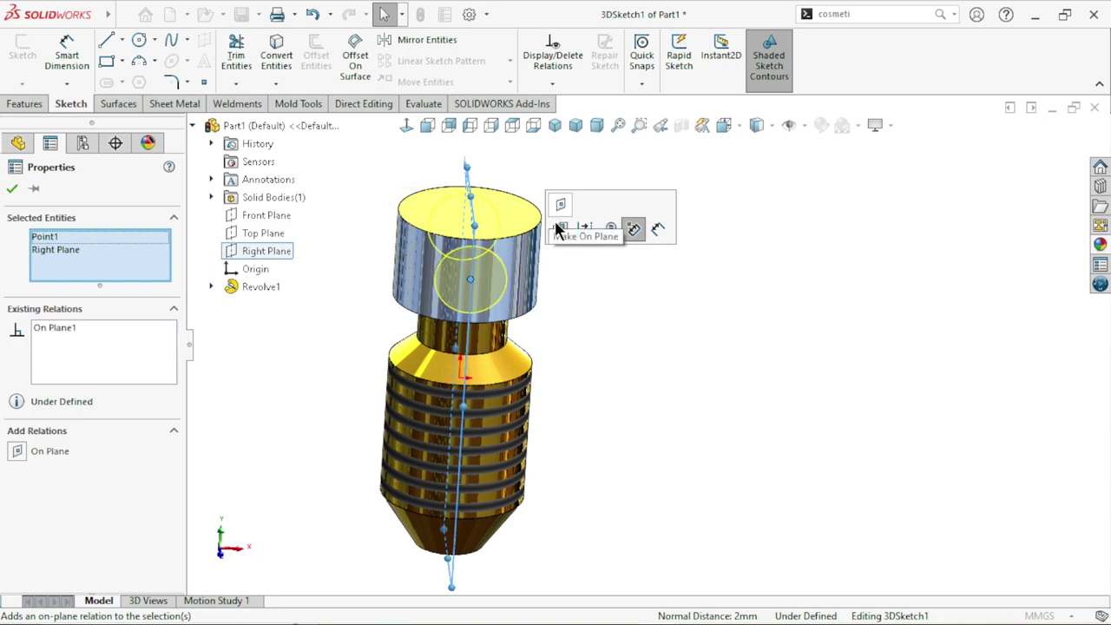
middle_drag(678, 362, 623, 341)
scroll(608, 283, down, 2)
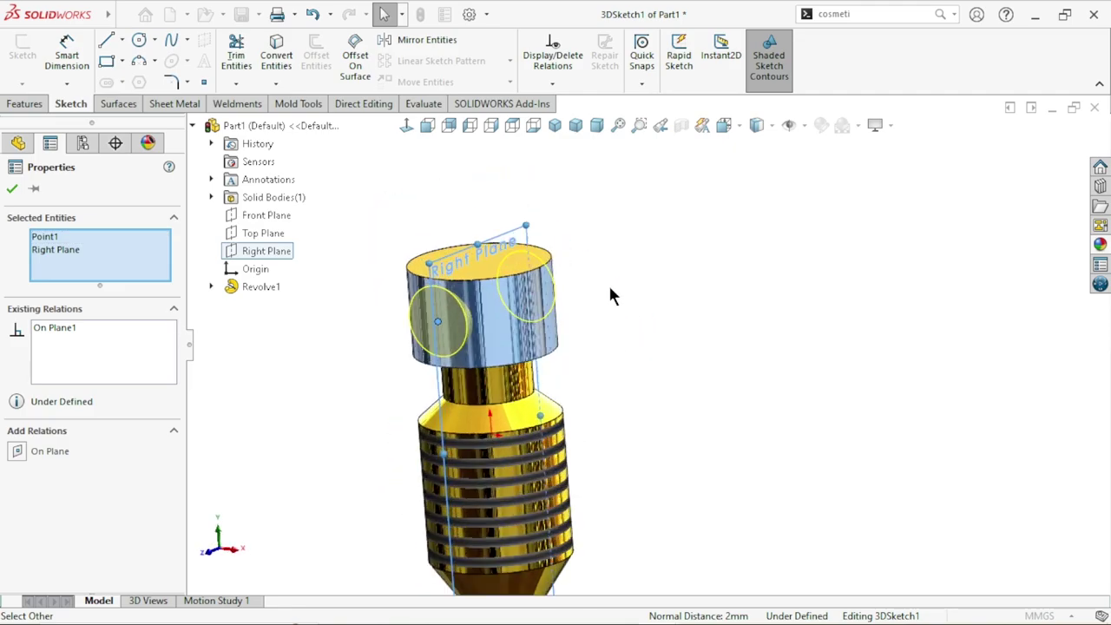
scroll(583, 353, up, 2)
scroll(616, 407, down, 1)
scroll(617, 420, down, 1)
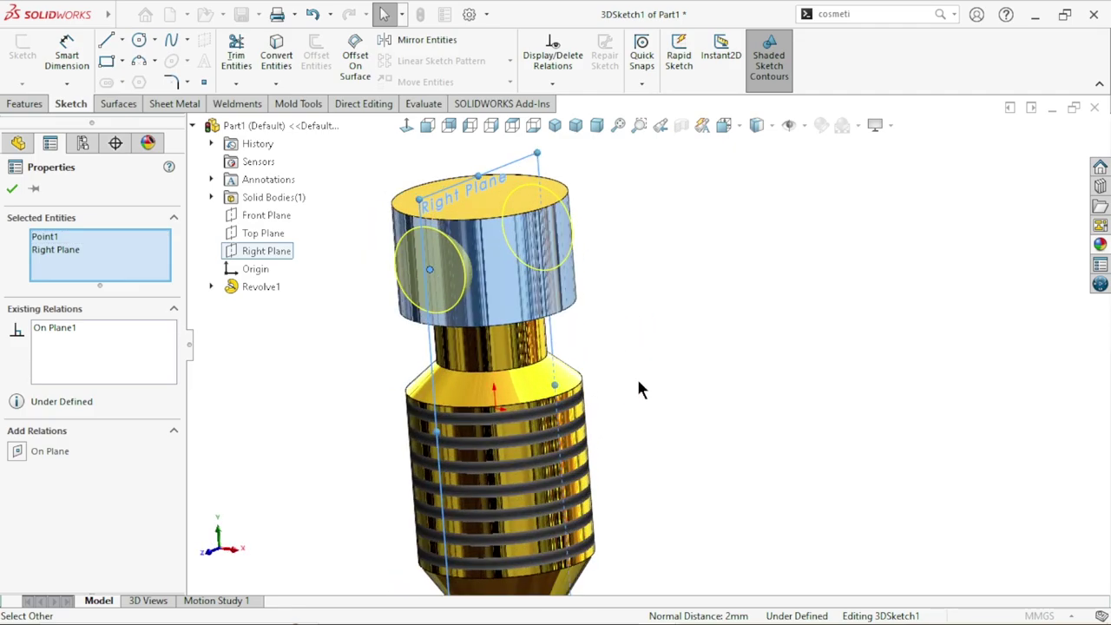
mouse_move(638, 390)
middle_down()
mouse_move(726, 356)
mouse_move(710, 356)
middle_up()
click(726, 340)
scroll(712, 372, up, 2)
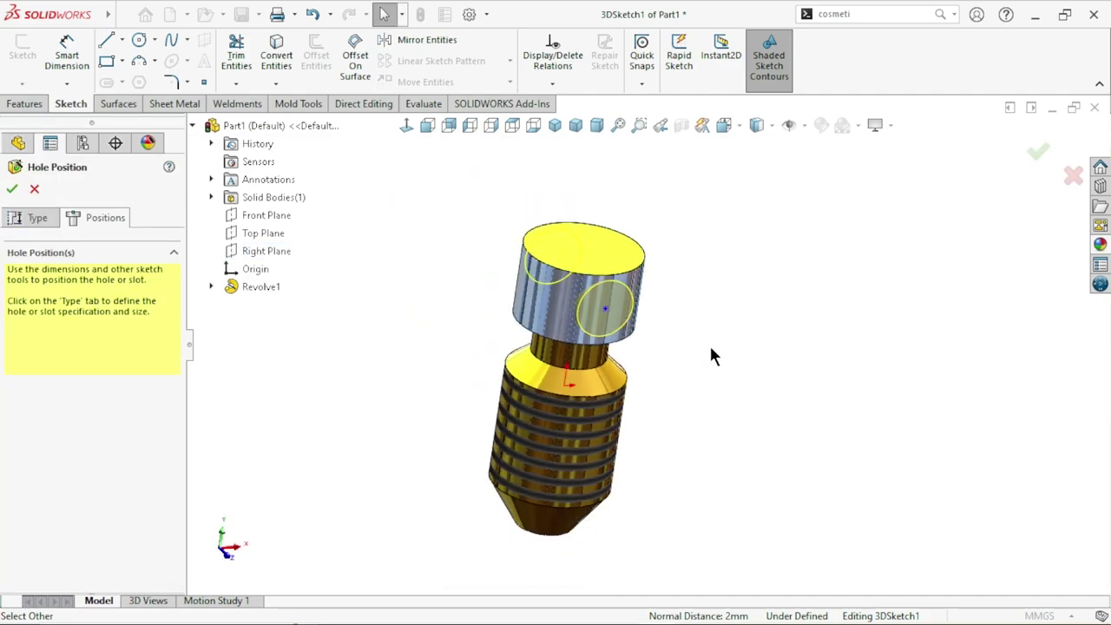
scroll(699, 321, down, 1)
- Dimension the hole point 2.5 mm from the head's top face and accept the Ø4.0 hole
click(58, 66)
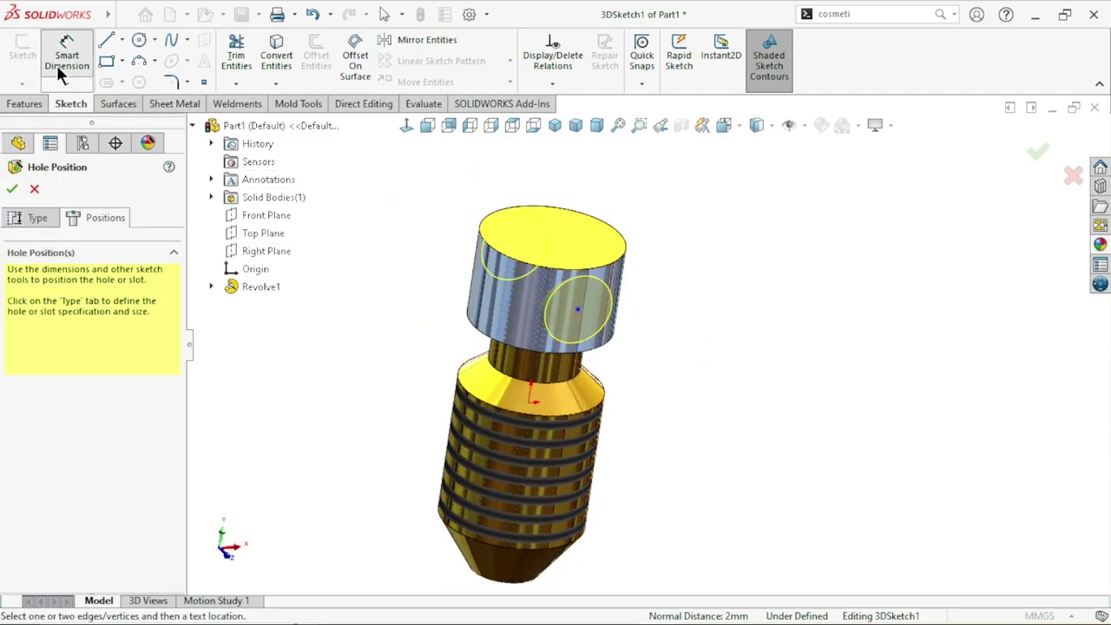
click(608, 254)
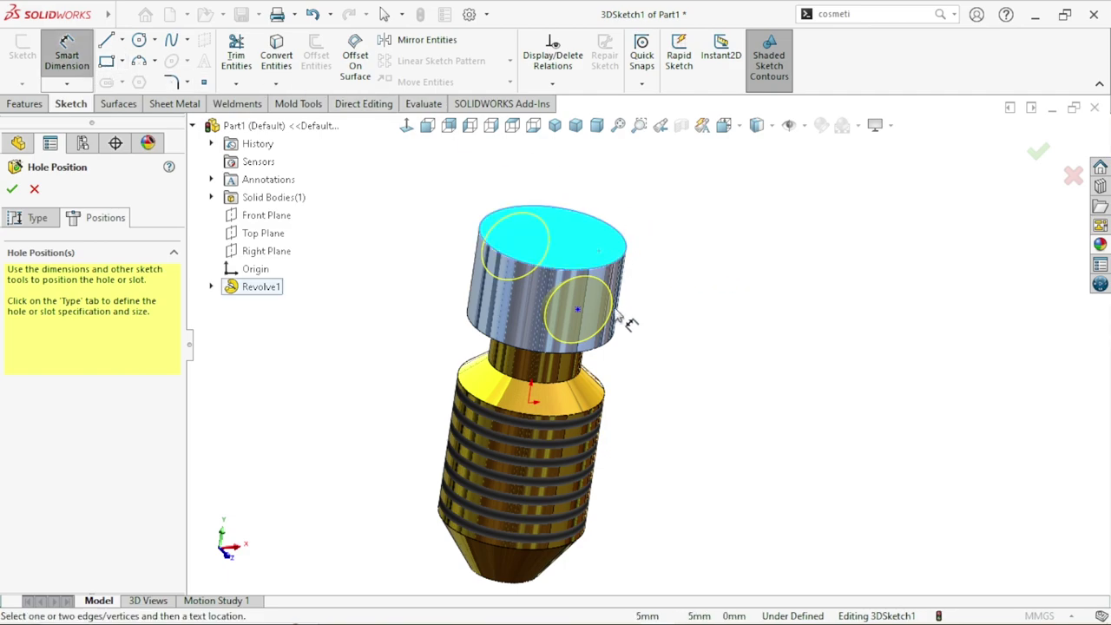
click(578, 310)
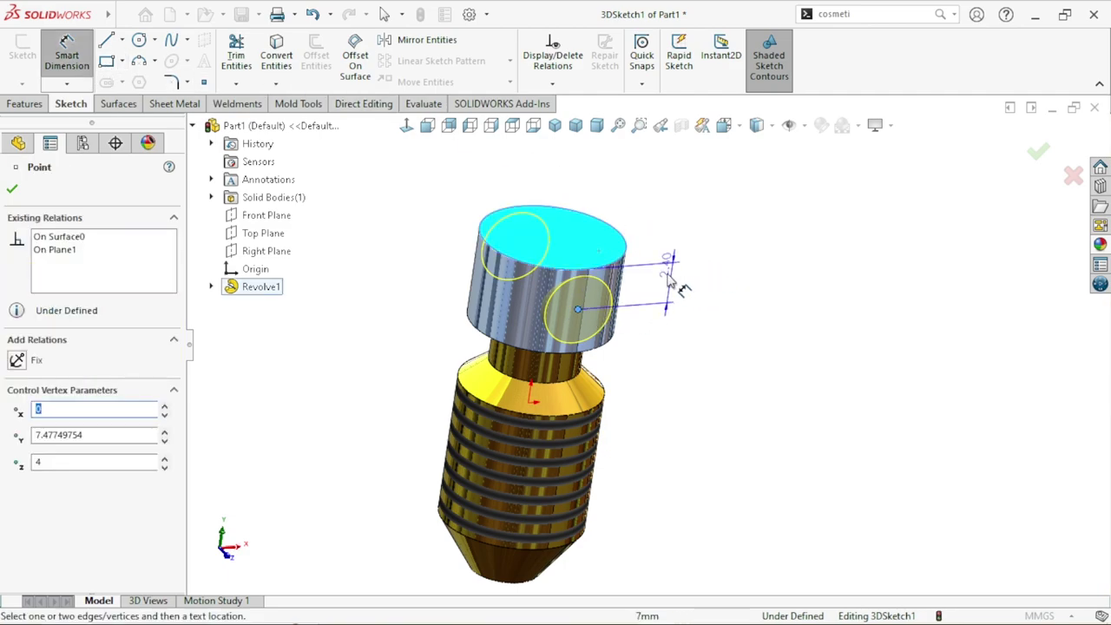
click(671, 282)
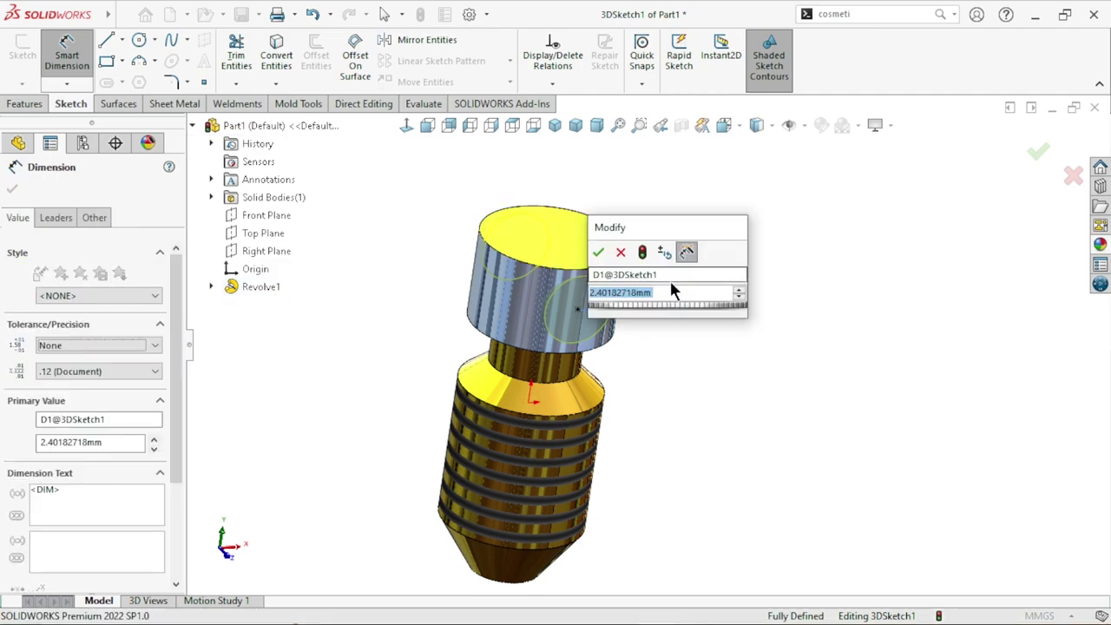
text(2.5)
key(Return)
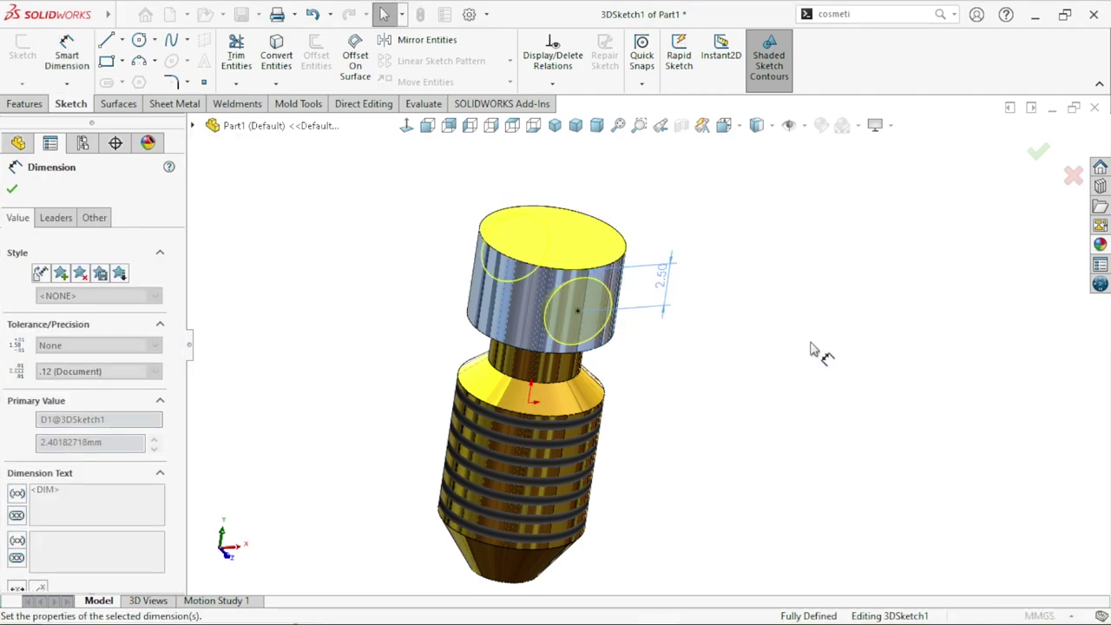
click(814, 350)
click(1039, 152)
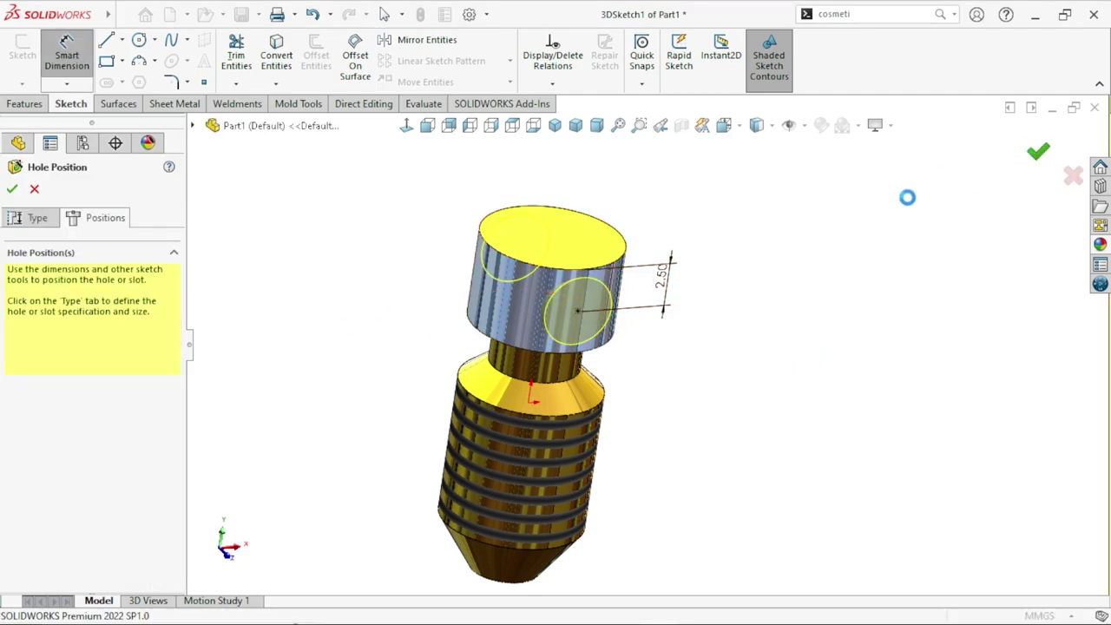
mouse_move(765, 380)
middle_down()
mouse_move(601, 329)
mouse_move(645, 414)
mouse_move(639, 368)
mouse_move(727, 374)
middle_up()
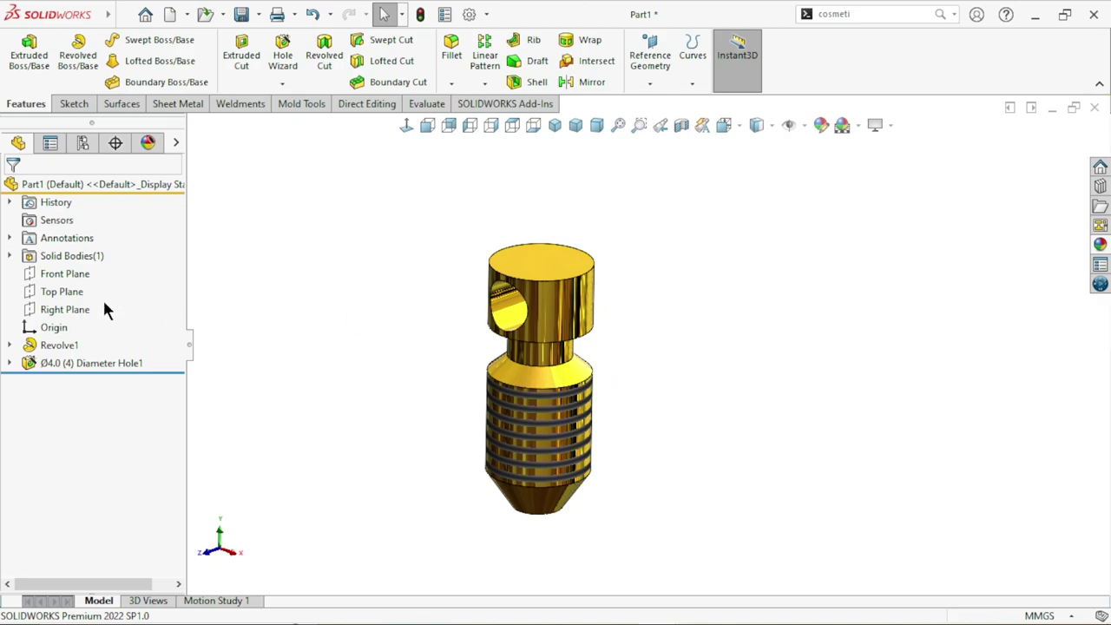
- Sketch on the Front Plane and convert the cross hole's circular edge into a circle
click(64, 274)
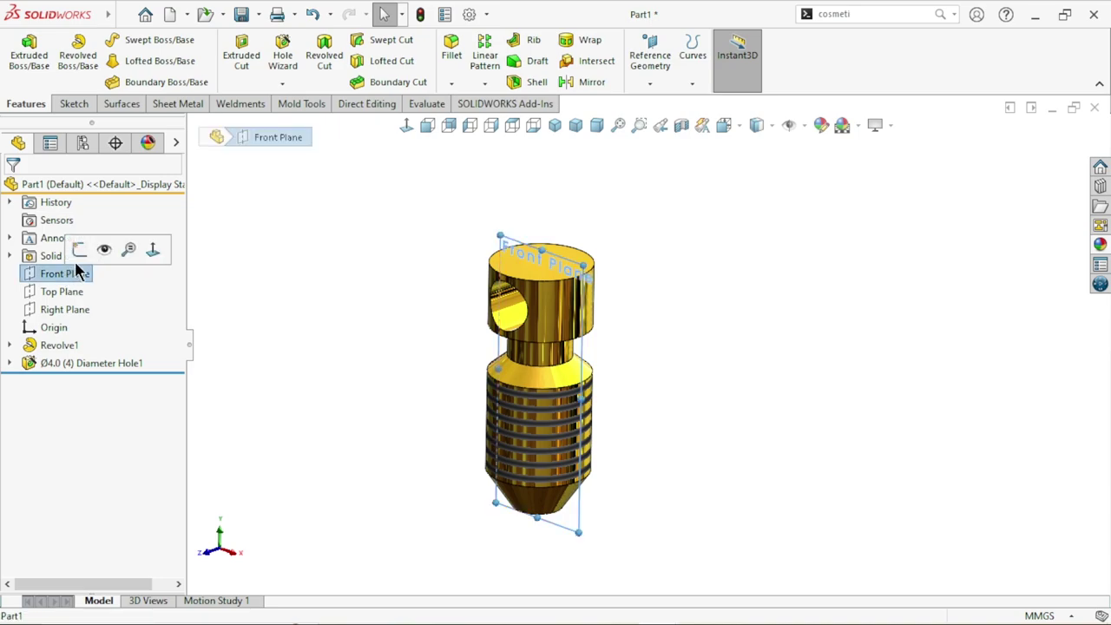
click(83, 250)
scroll(781, 273, up, 3)
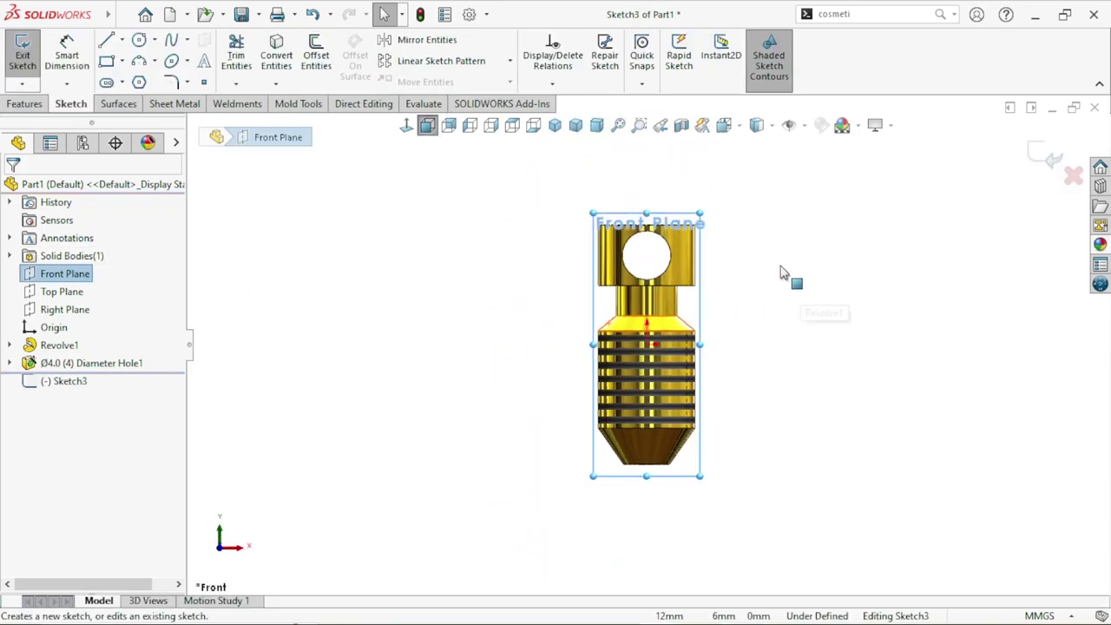
scroll(781, 277, down, 4)
click(734, 306)
click(522, 224)
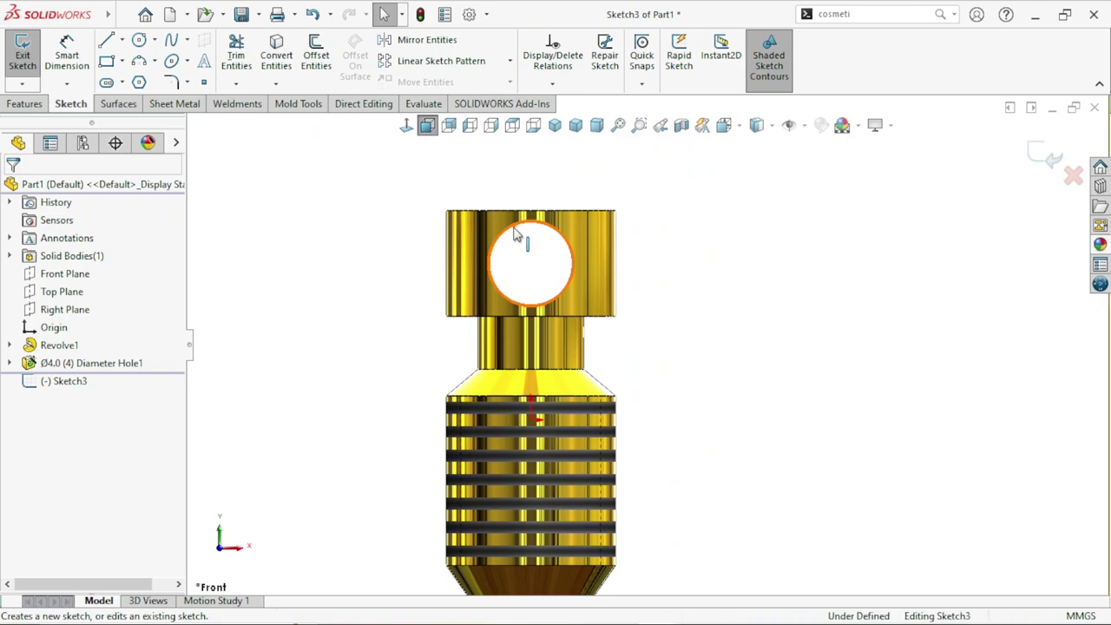
click(280, 54)
scroll(720, 347, up, 2)
mouse_move(680, 358)
middle_down()
mouse_move(652, 365)
mouse_move(656, 395)
middle_up()
click(36, 104)
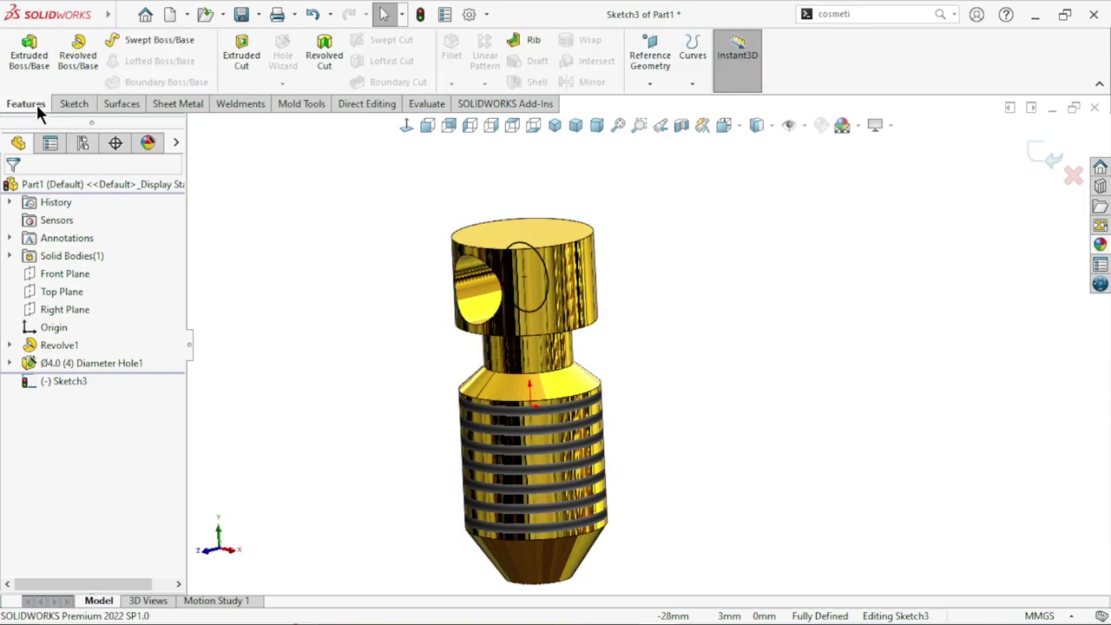
- Extrude the circle Mid Plane to 32 mm, forming the bar through the head
click(9, 72)
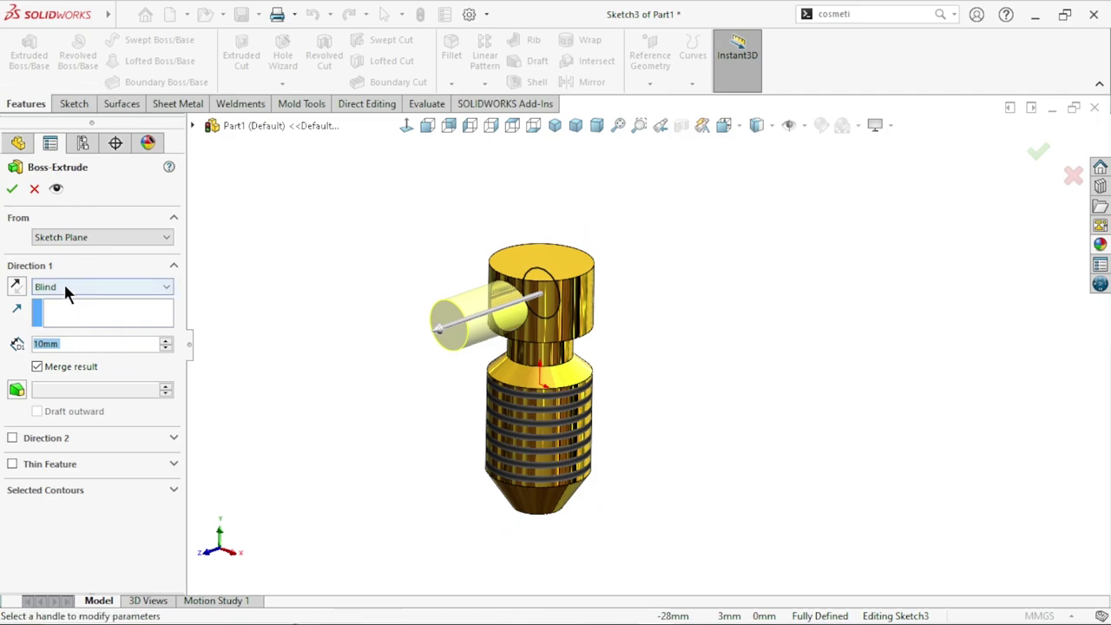
click(65, 292)
click(82, 368)
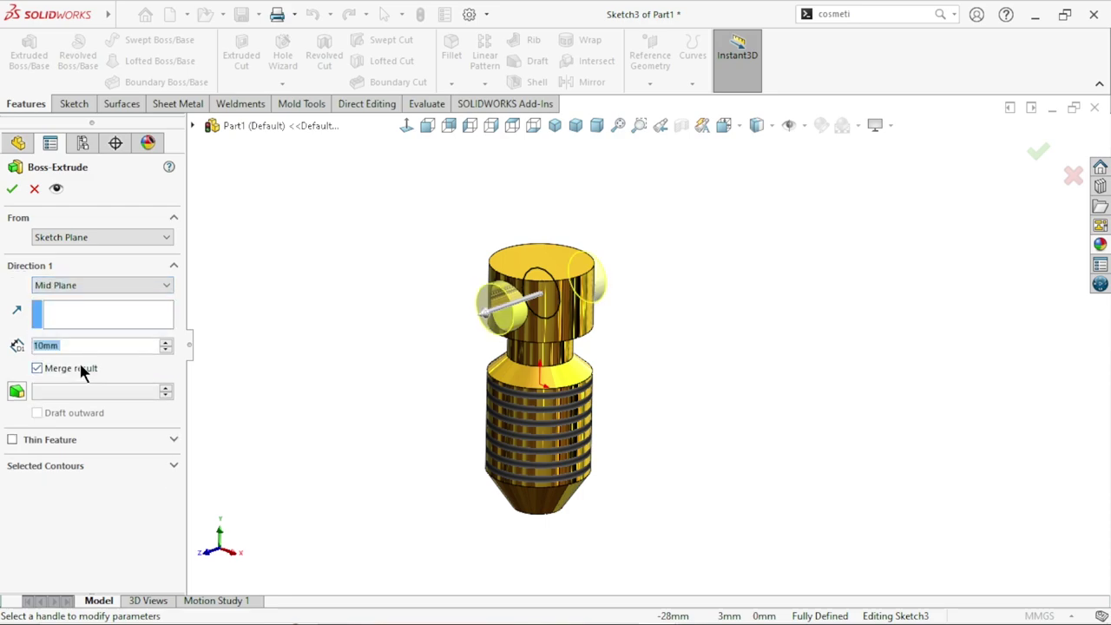
click(69, 345)
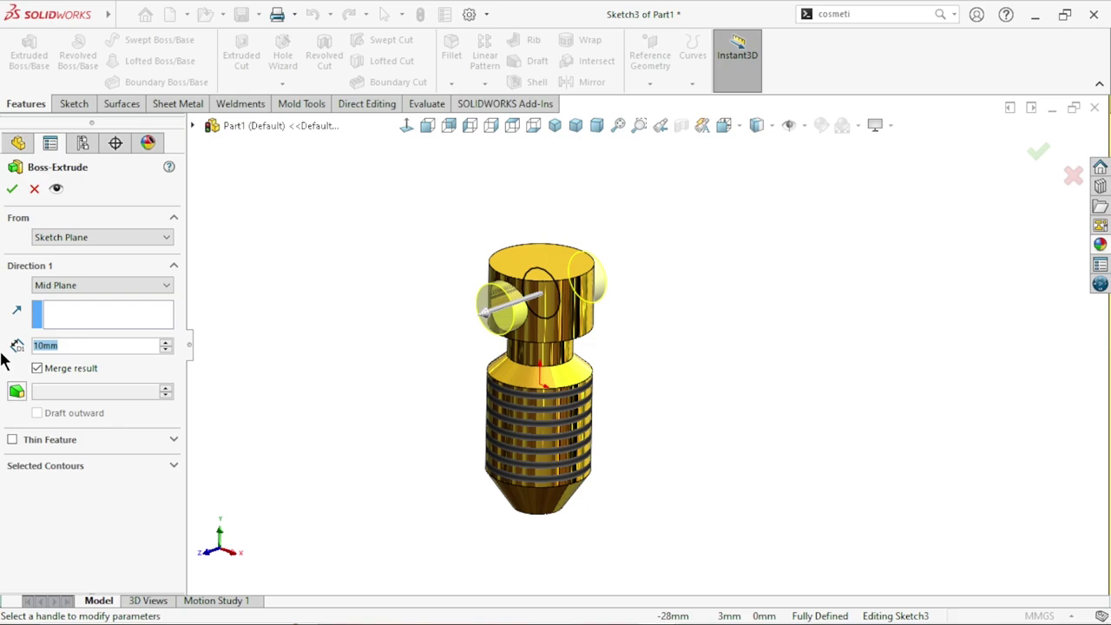
text(32)
key(Return)
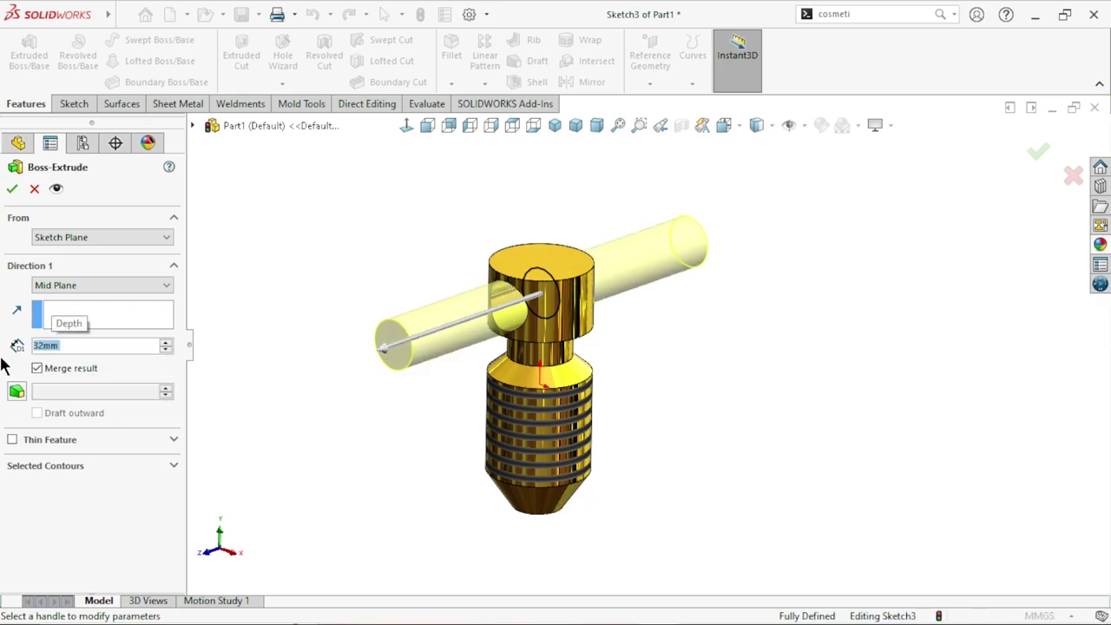
click(11, 188)
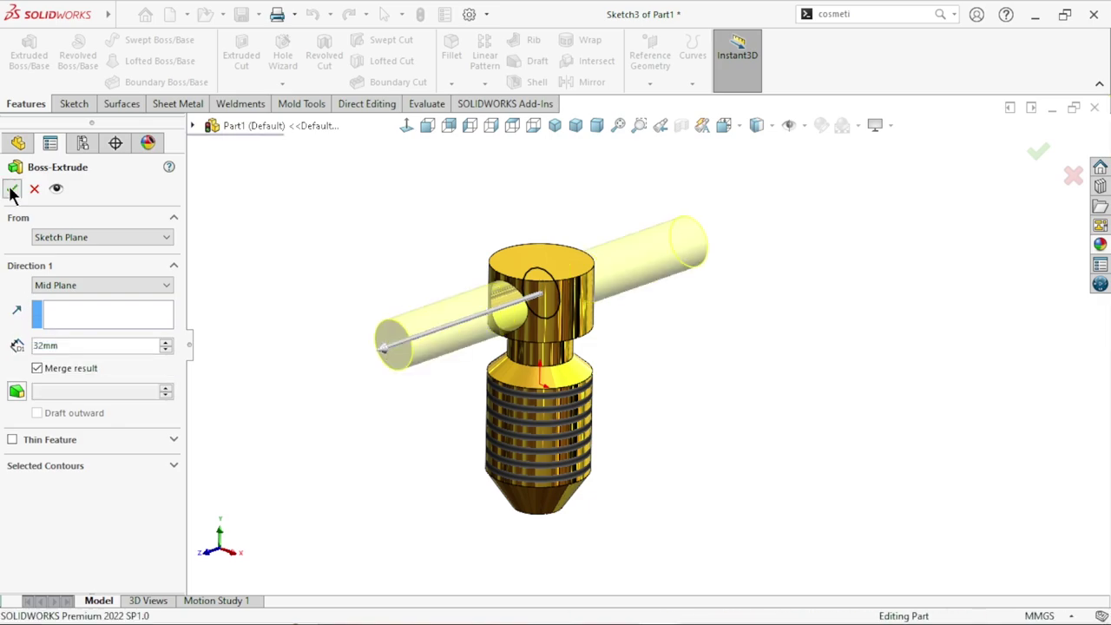
- Edit Boss-Extrude1 and uncheck Merge result so the bar becomes a separate body
click(319, 450)
mouse_move(367, 454)
middle_down()
mouse_move(607, 324)
mouse_move(744, 426)
middle_up()
click(38, 379)
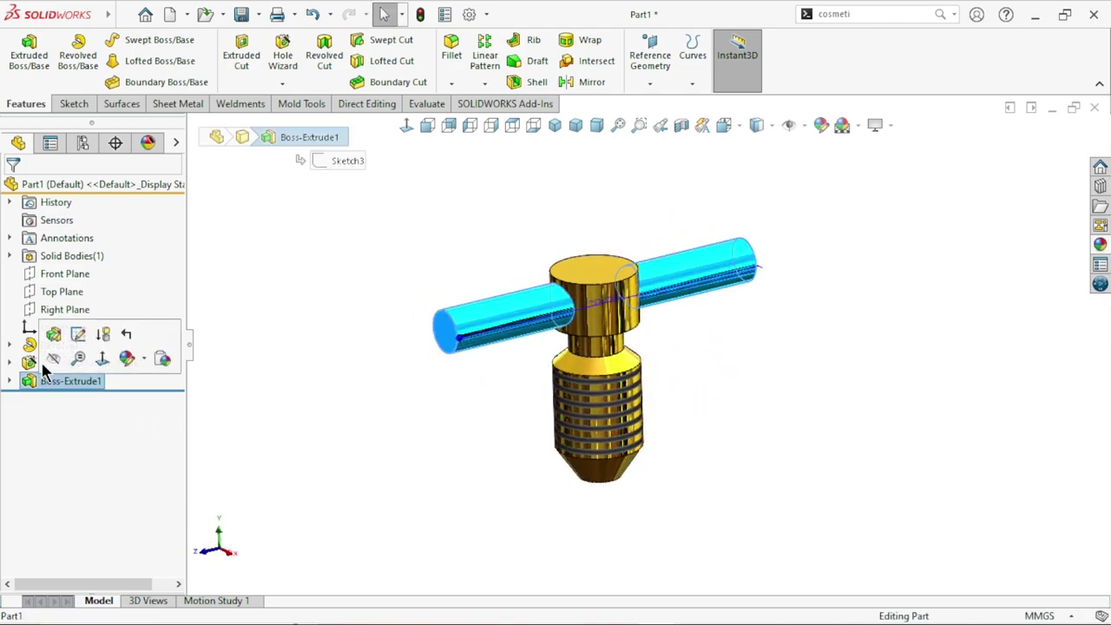
click(51, 330)
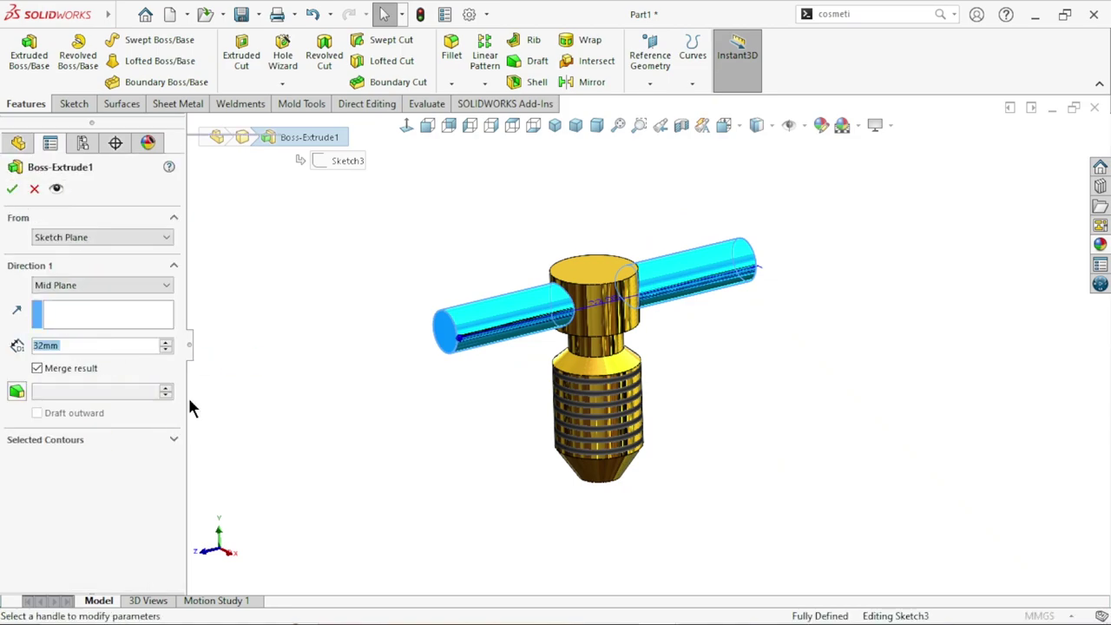
click(36, 365)
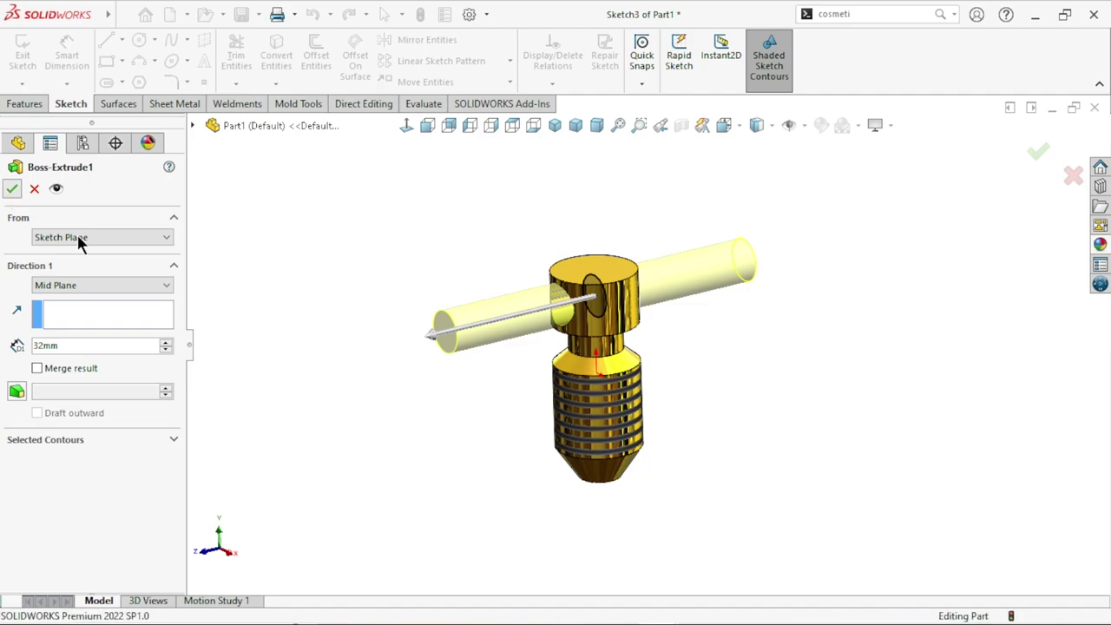
key(Return)
scroll(485, 394, down, 3)
mouse_move(485, 393)
middle_down()
mouse_move(509, 355)
mouse_move(401, 316)
middle_up()
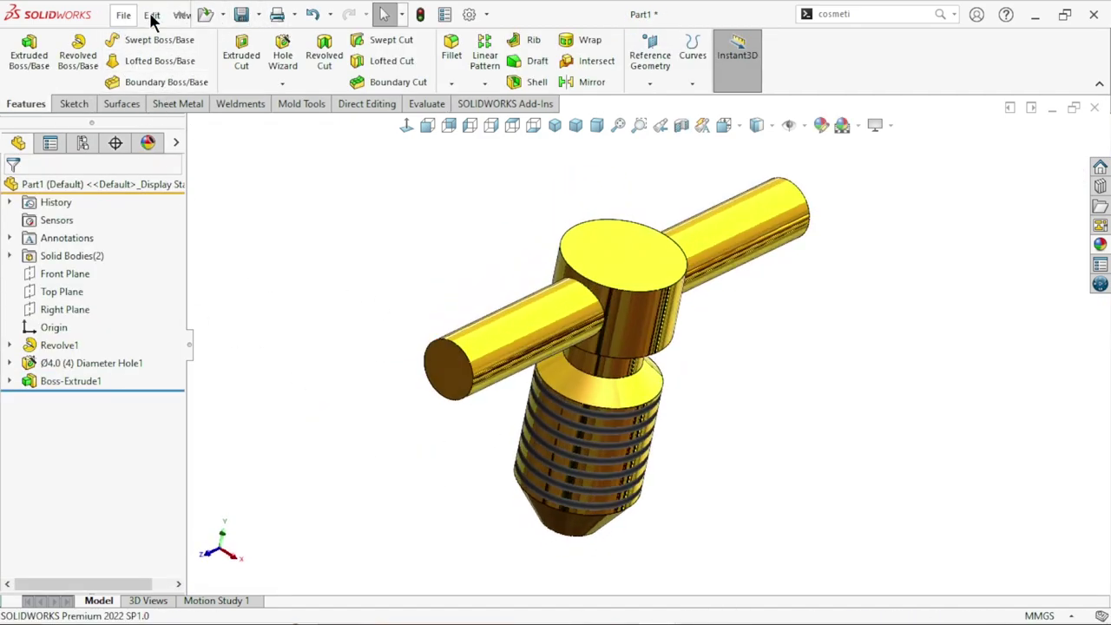
- Add a 2 mm Dome to the handle bar's end face via Insert > Features
click(123, 17)
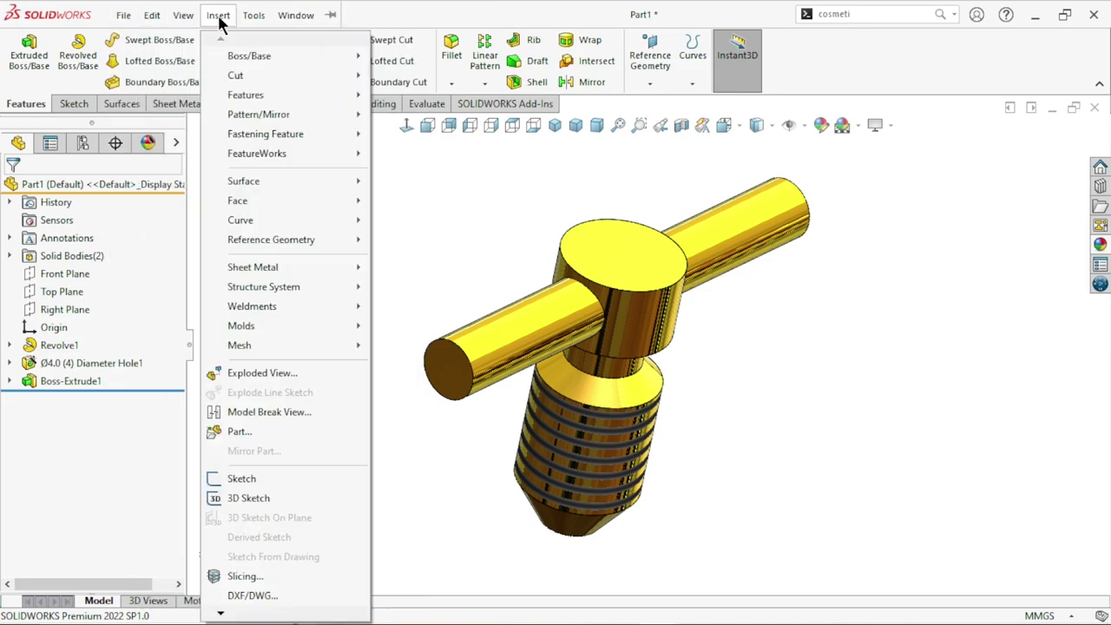
mouse_move(246, 95)
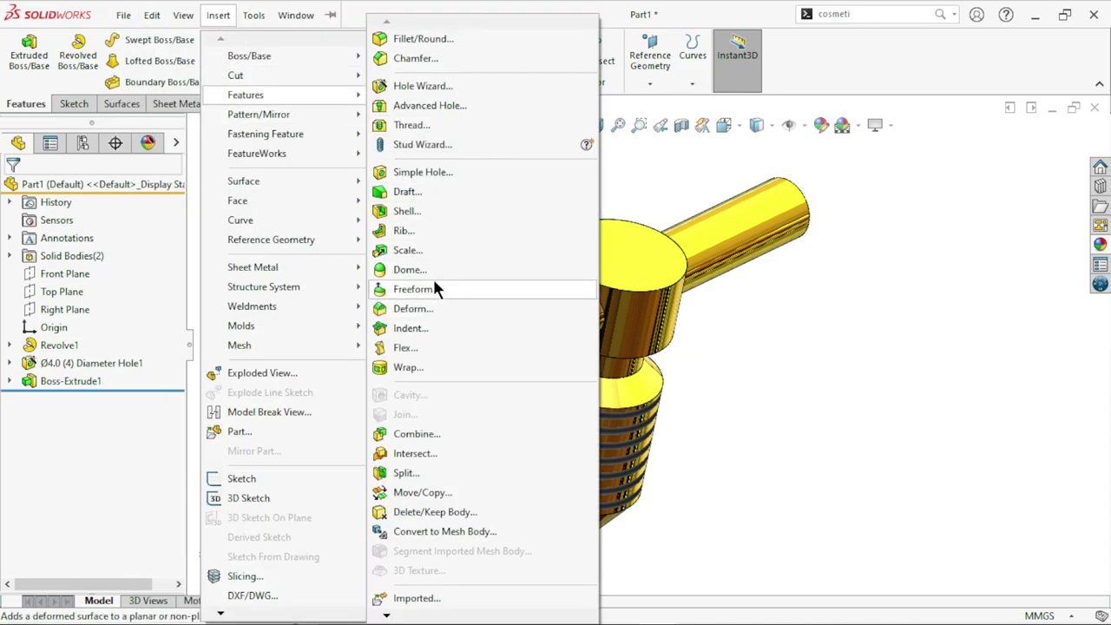
click(427, 270)
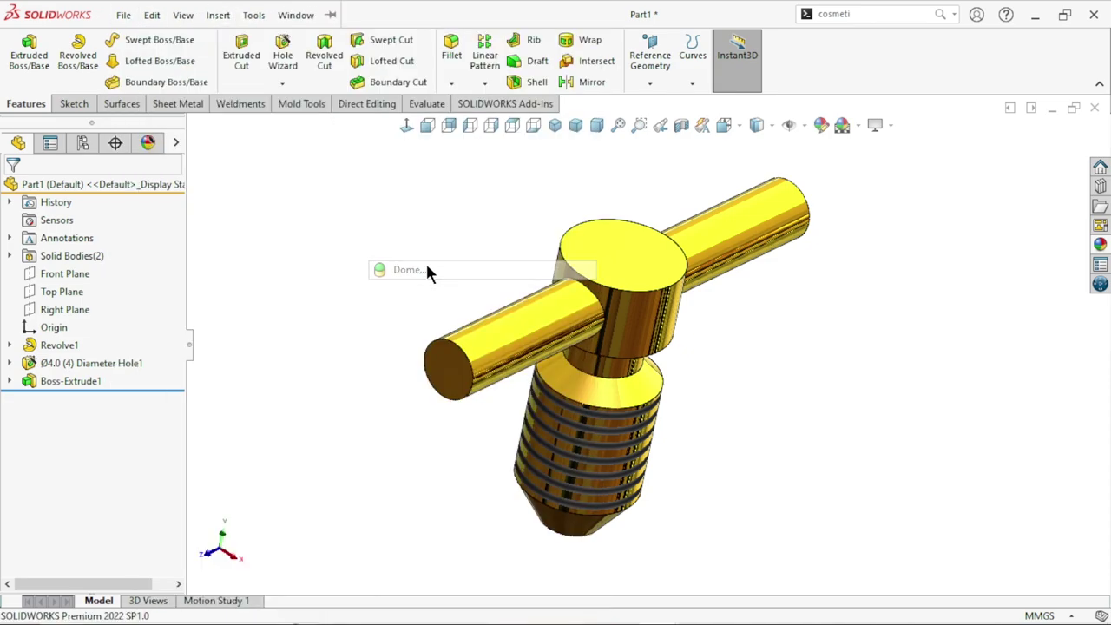
click(446, 383)
double_click(73, 302)
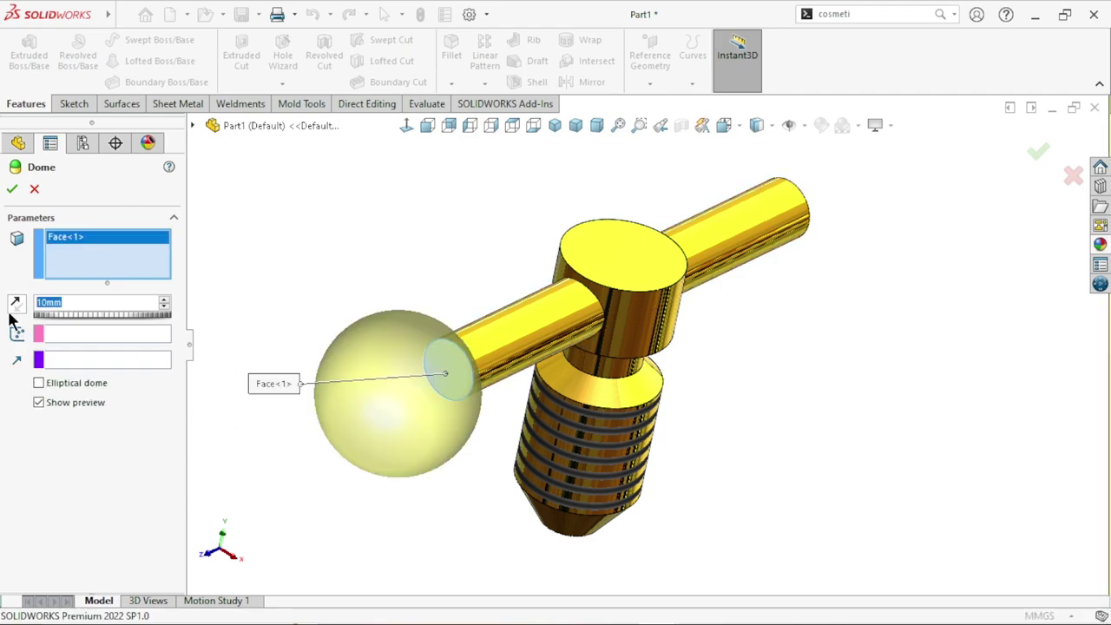
text(2)
key(Return)
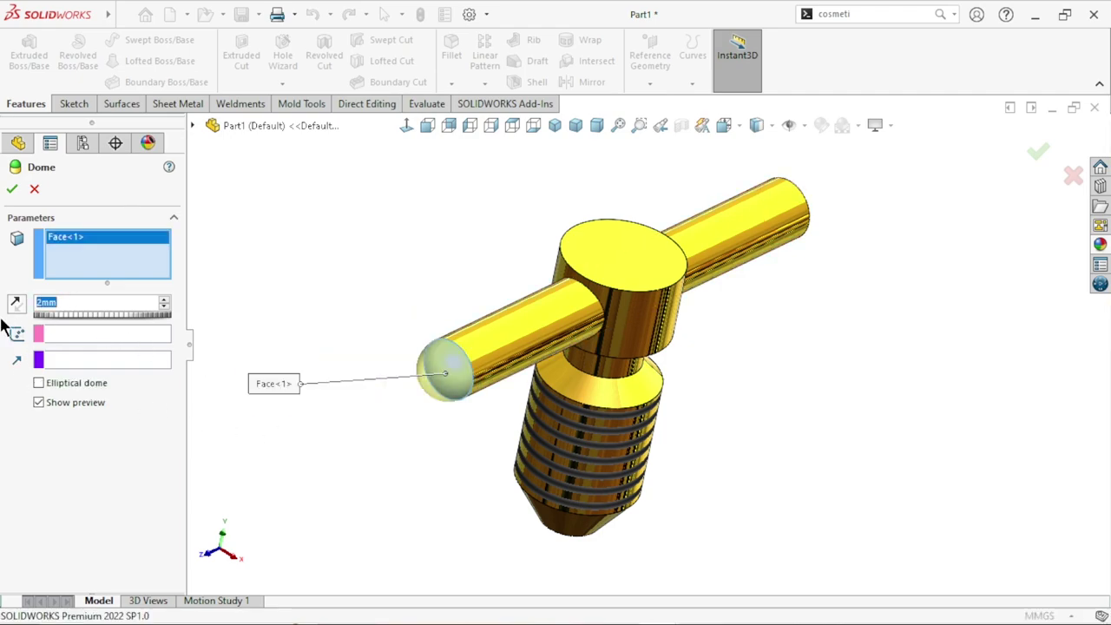
click(11, 190)
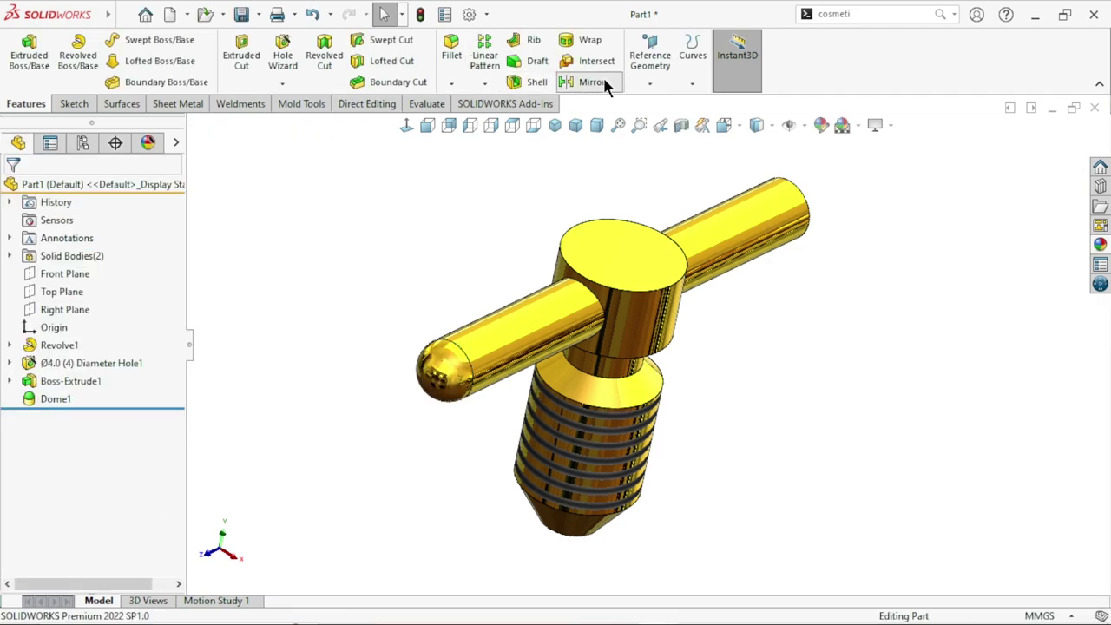
click(591, 82)
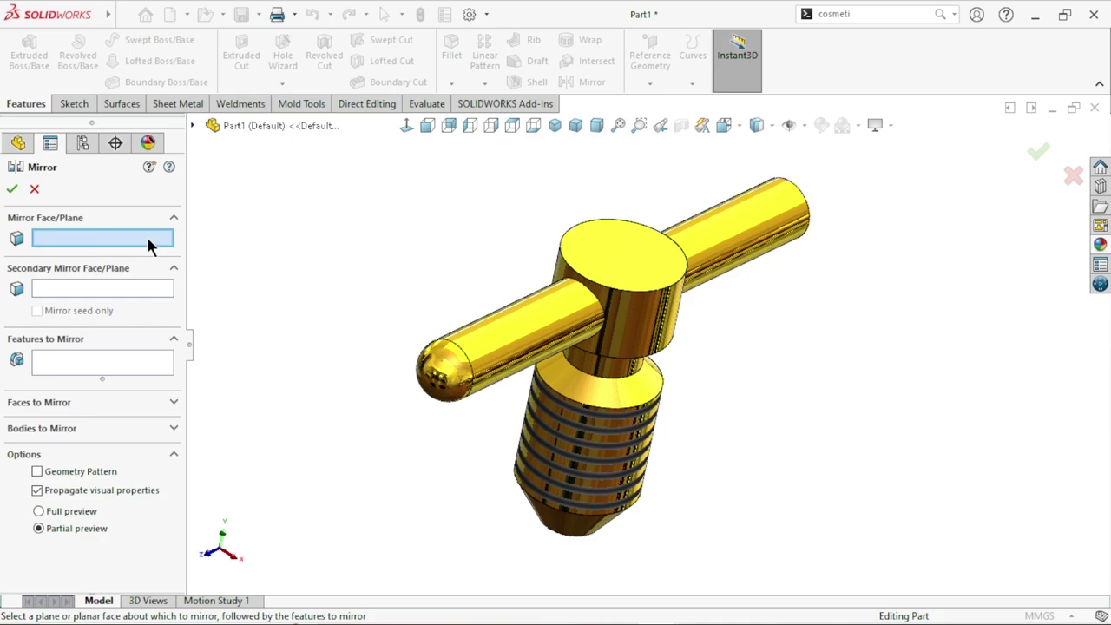
- Mirror Dome1 across the Front Plane as a geometry pattern to dome the other bar end
click(193, 125)
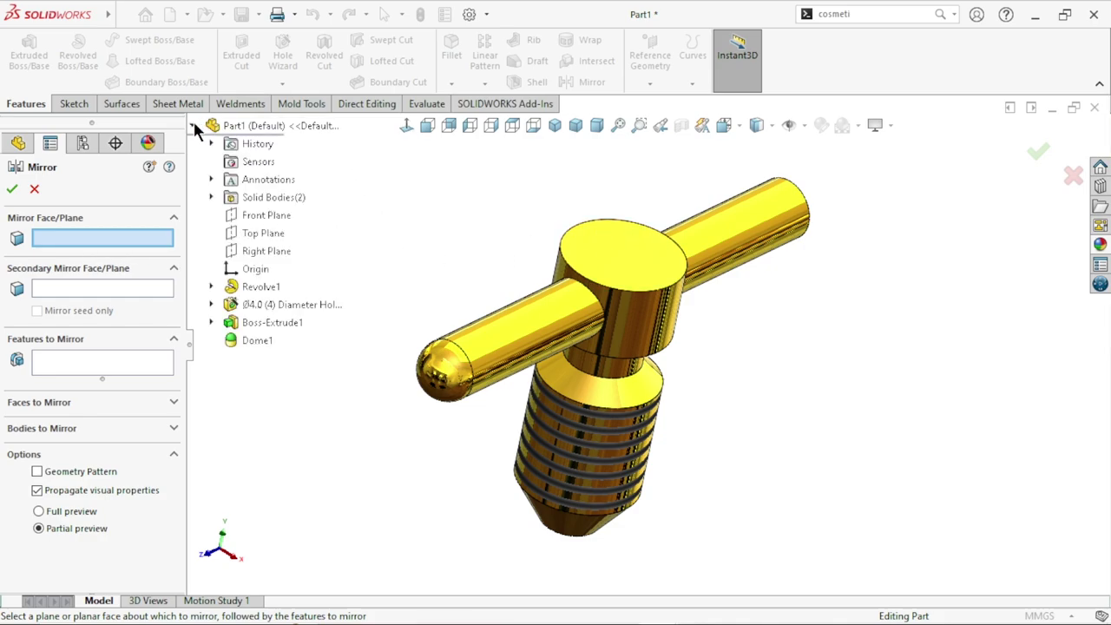
click(272, 224)
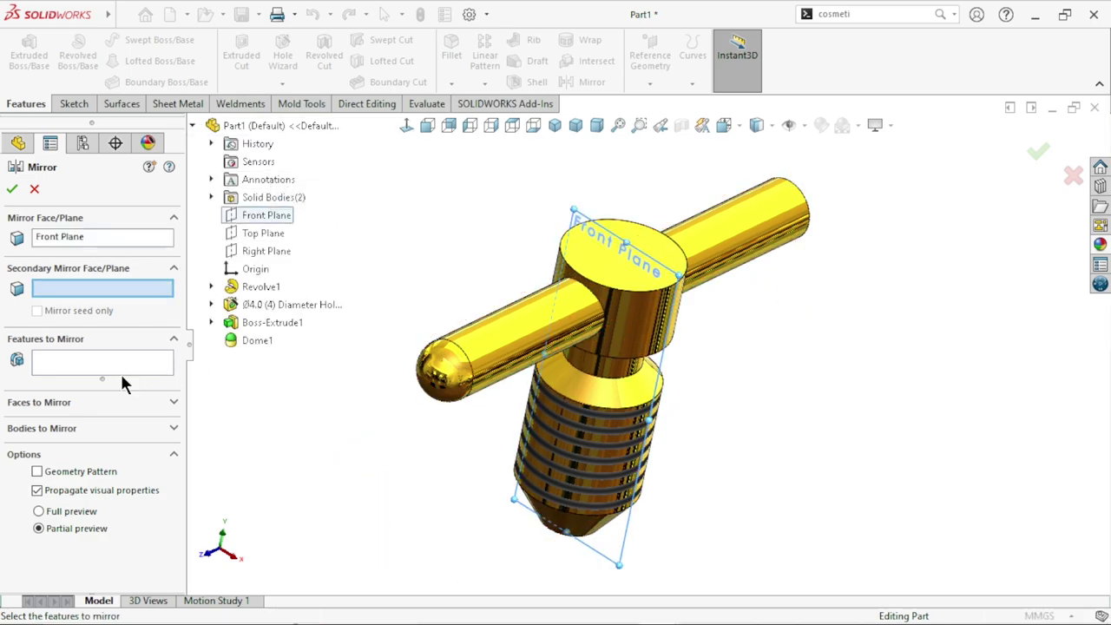
click(76, 368)
click(256, 342)
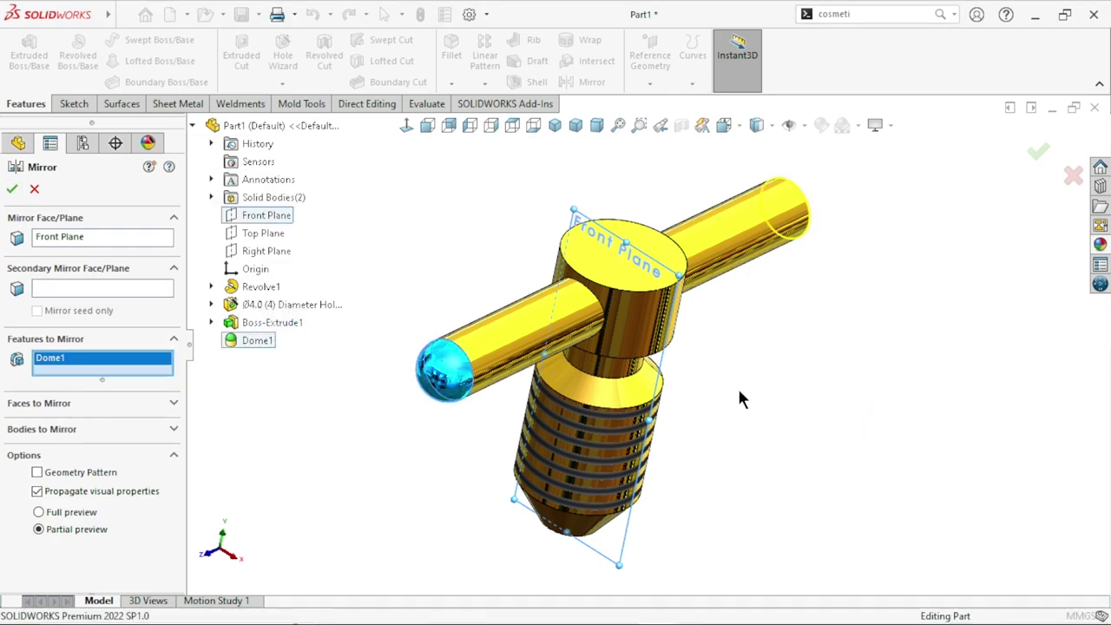
scroll(737, 385, up, 2)
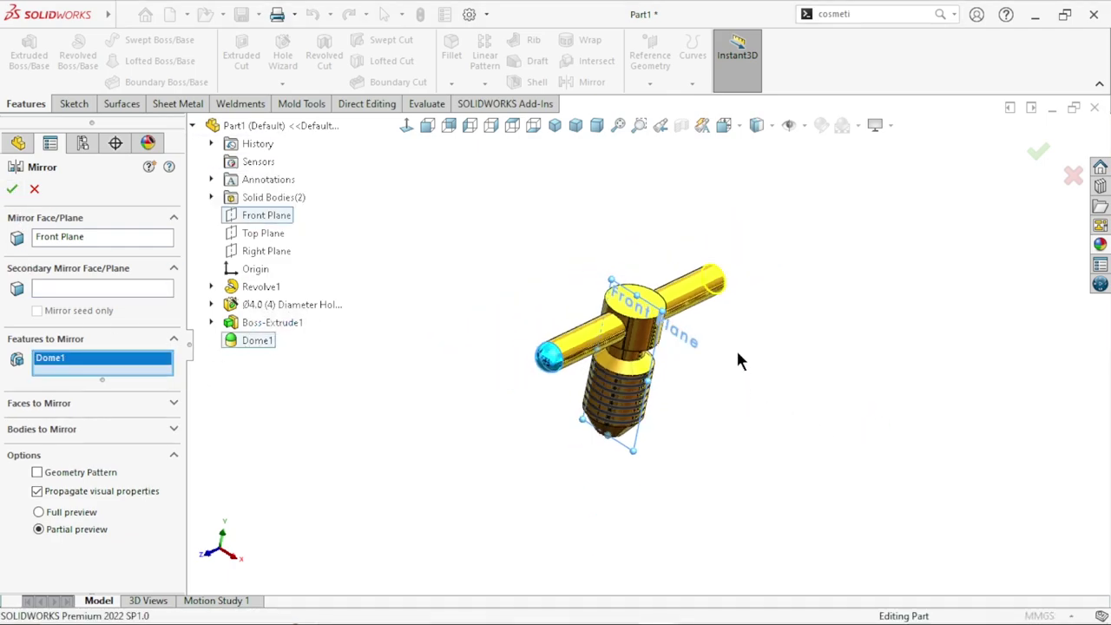
click(38, 472)
click(12, 190)
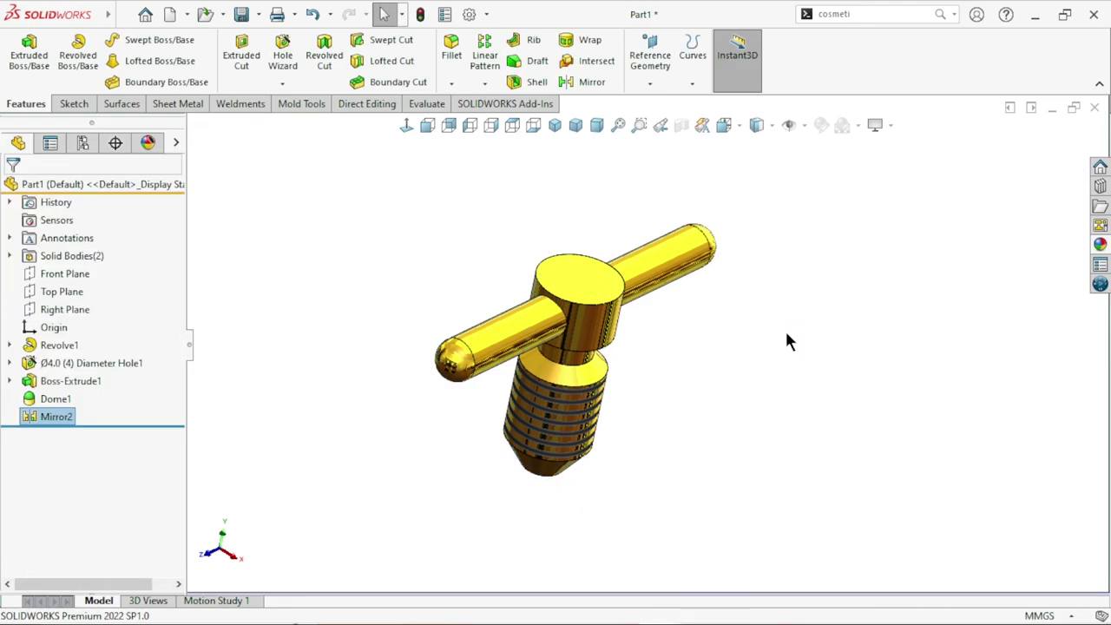
mouse_move(785, 328)
middle_down()
mouse_move(645, 365)
mouse_move(563, 364)
mouse_move(701, 335)
mouse_move(730, 472)
mouse_move(538, 279)
mouse_move(709, 347)
mouse_move(690, 457)
mouse_move(689, 394)
mouse_move(703, 445)
mouse_move(665, 355)
mouse_move(710, 405)
mouse_move(647, 358)
middle_up()
- Save the T-handle knob as Part5 in Desktop > Gas Regulator
scroll(647, 358, down, 2)
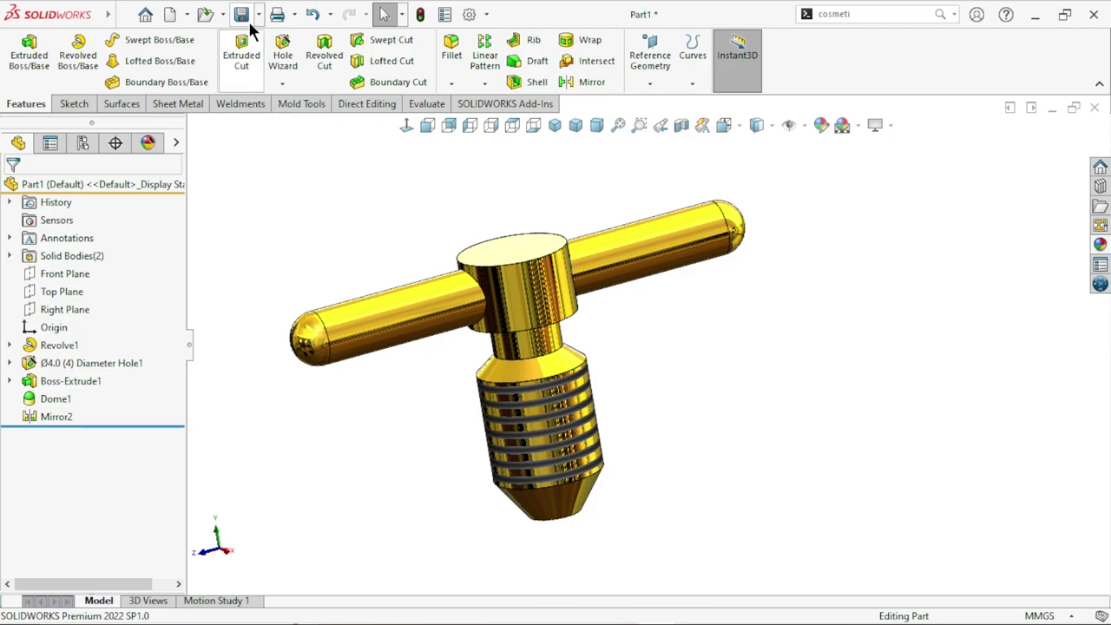
key(ctrl+s)
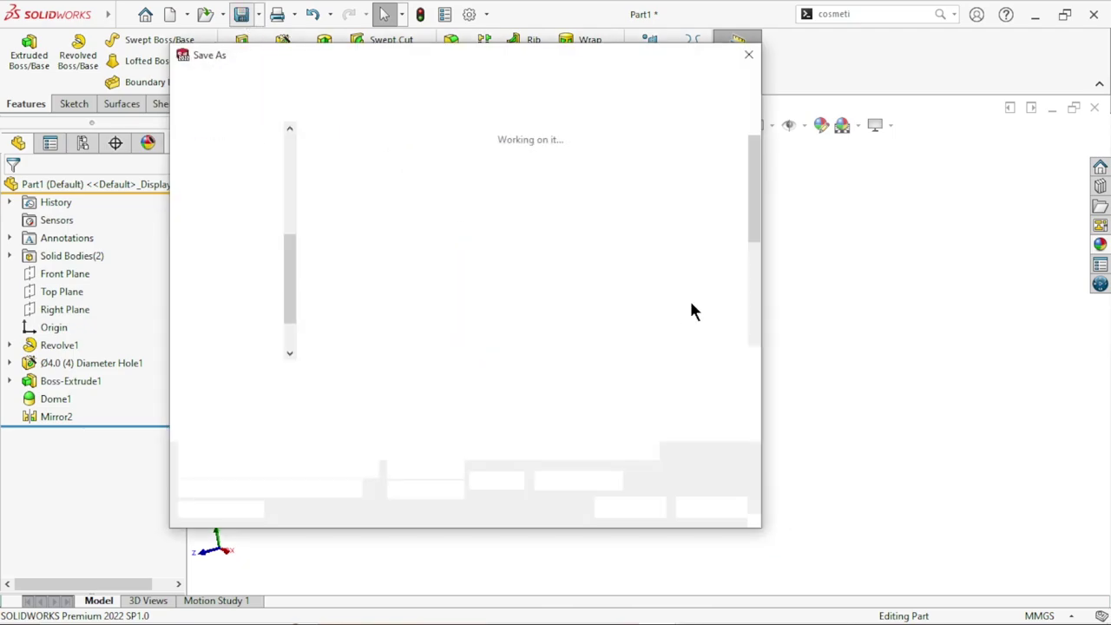
scroll(242, 234, up, 2)
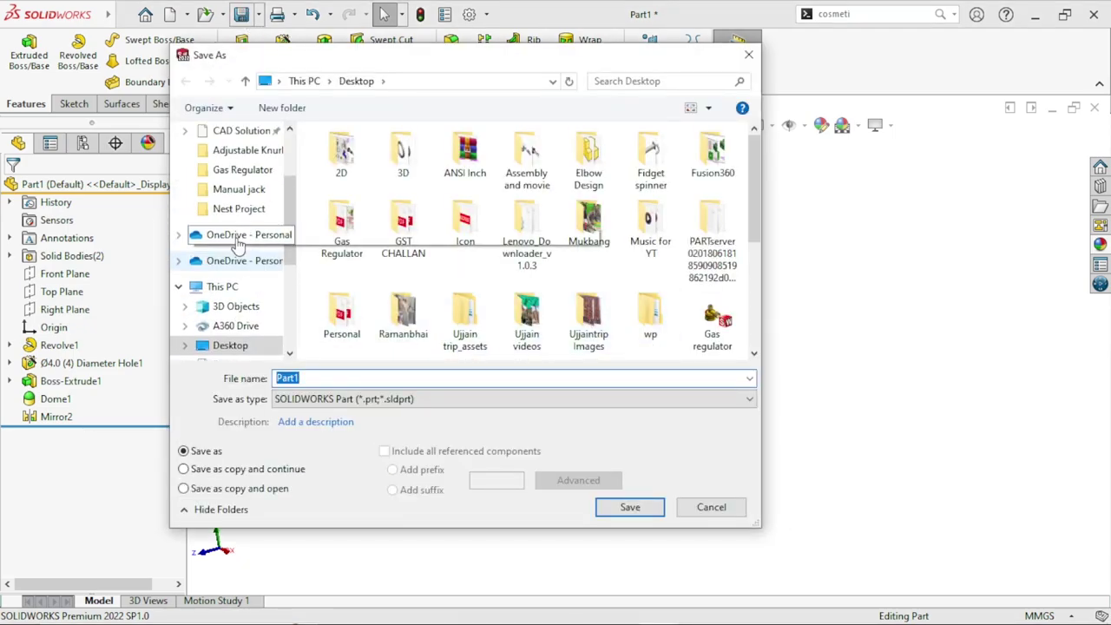
scroll(261, 228, up, 1)
click(254, 212)
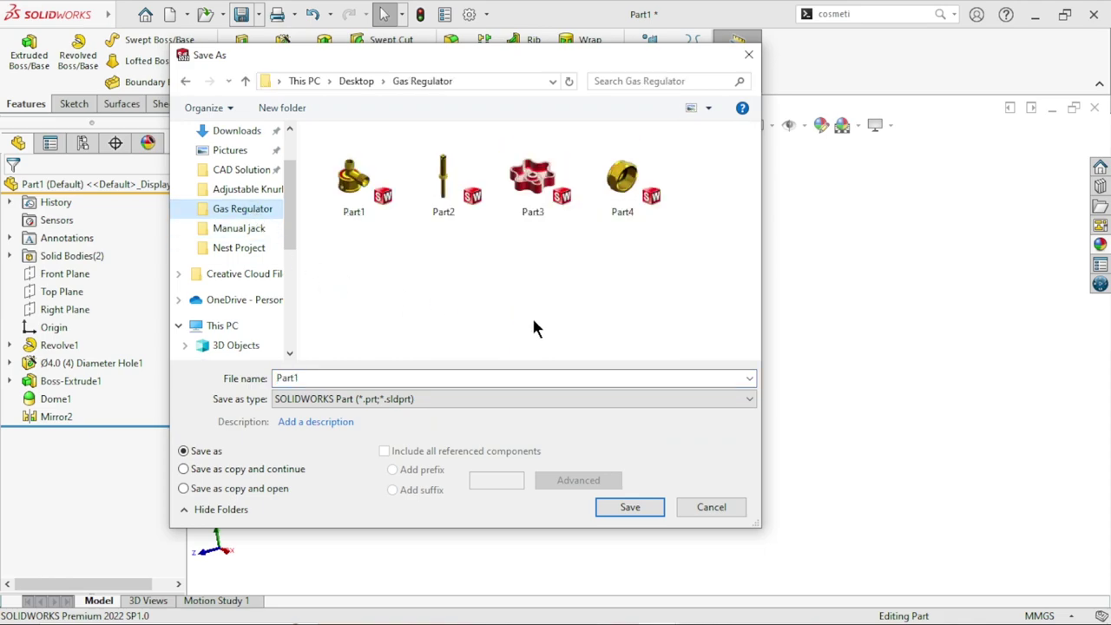
double_click(325, 380)
key(BackSpace)
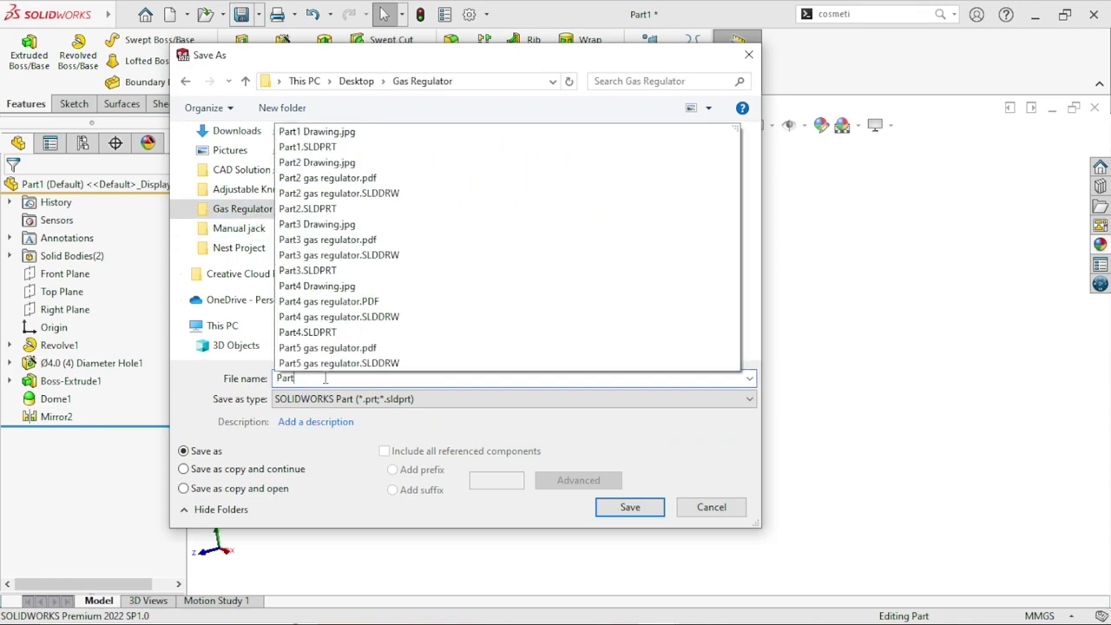
text(5)
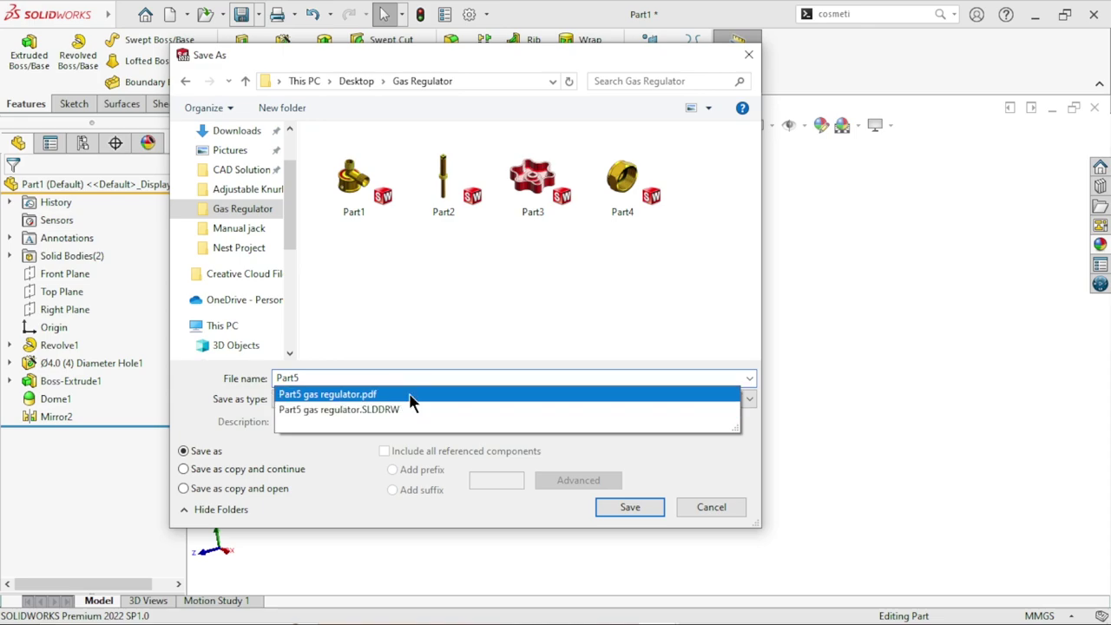
click(619, 507)
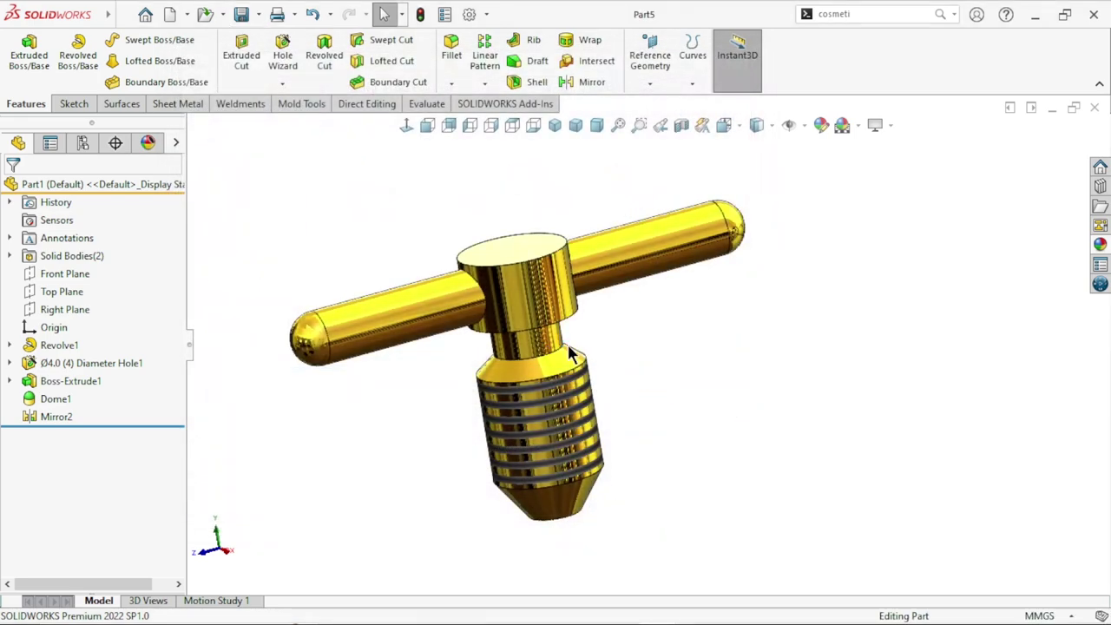
scroll(599, 334, down, 2)
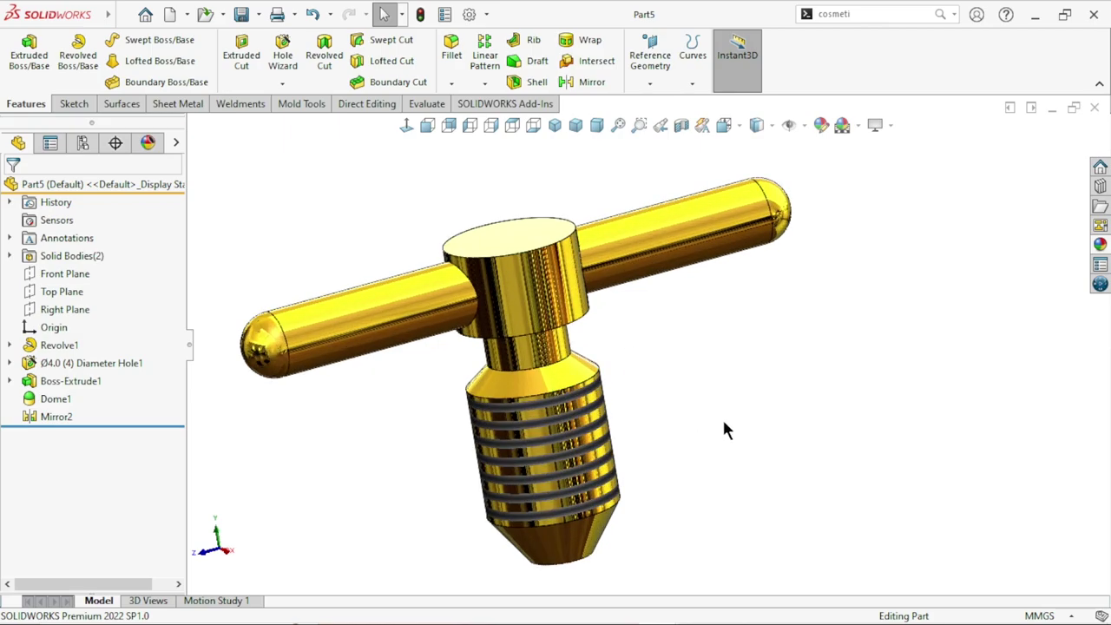
mouse_move(724, 426)
middle_down()
mouse_move(898, 484)
mouse_move(851, 501)
mouse_move(796, 494)
middle_up()
scroll(612, 380, up, 3)
scroll(727, 371, down, 3)
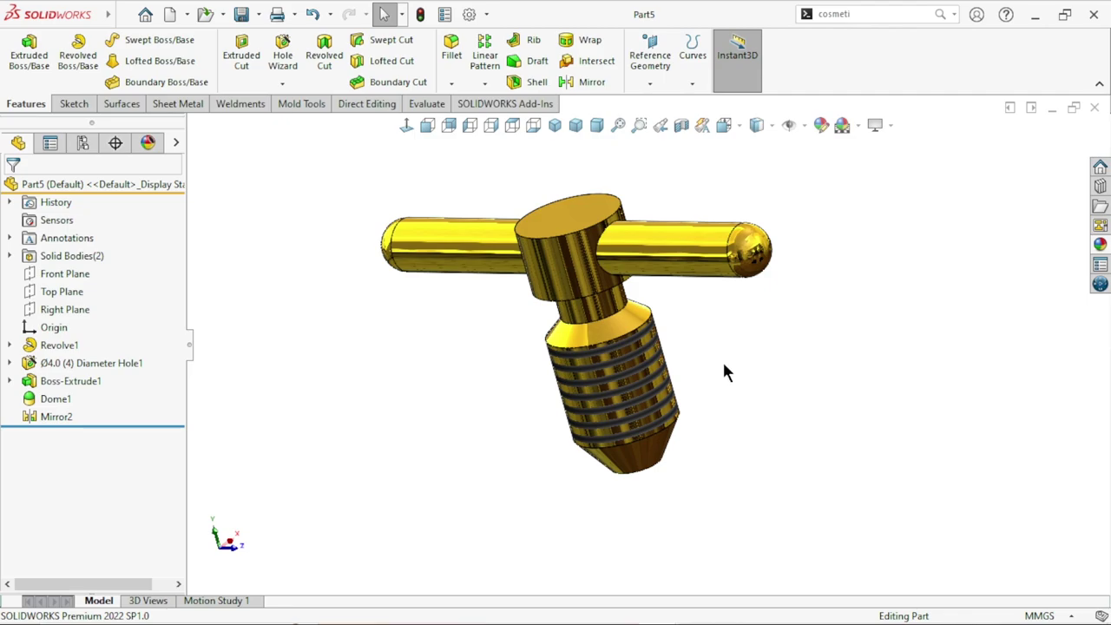
mouse_move(728, 371)
middle_down()
mouse_move(711, 330)
mouse_move(801, 335)
mouse_move(706, 404)
mouse_move(704, 354)
mouse_move(694, 369)
middle_up()
scroll(690, 397, up, 3)
scroll(689, 389, down, 2)
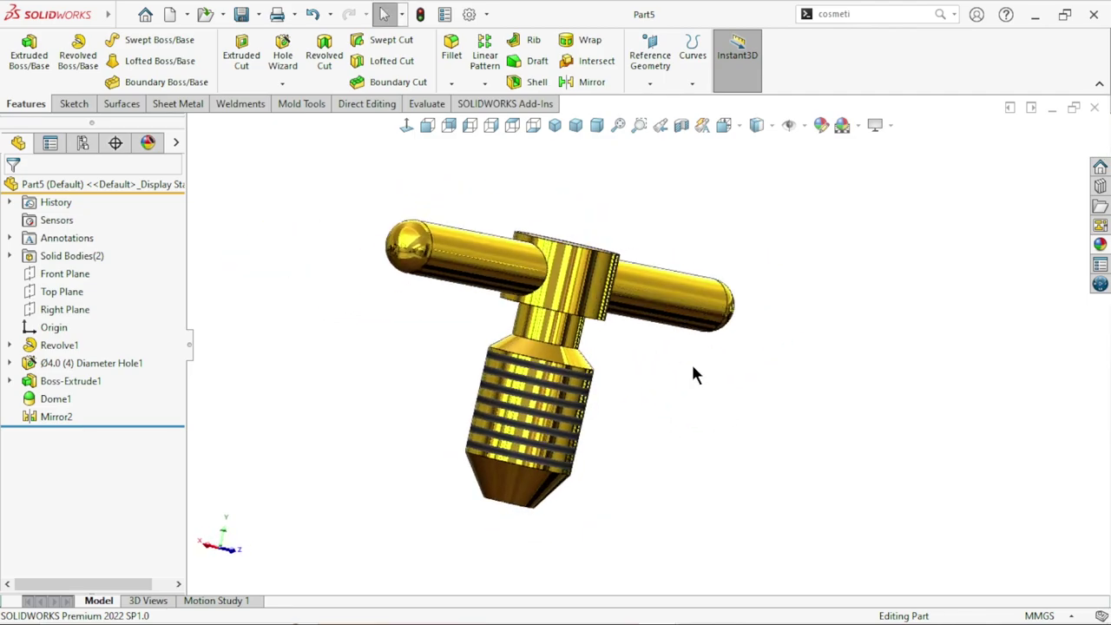
mouse_move(731, 417)
middle_down()
mouse_move(627, 426)
mouse_move(433, 399)
mouse_move(665, 446)
mouse_move(434, 454)
mouse_move(668, 439)
mouse_move(717, 404)
mouse_move(840, 425)
mouse_move(683, 402)
mouse_move(705, 459)
mouse_move(660, 415)
mouse_move(705, 426)
middle_up()
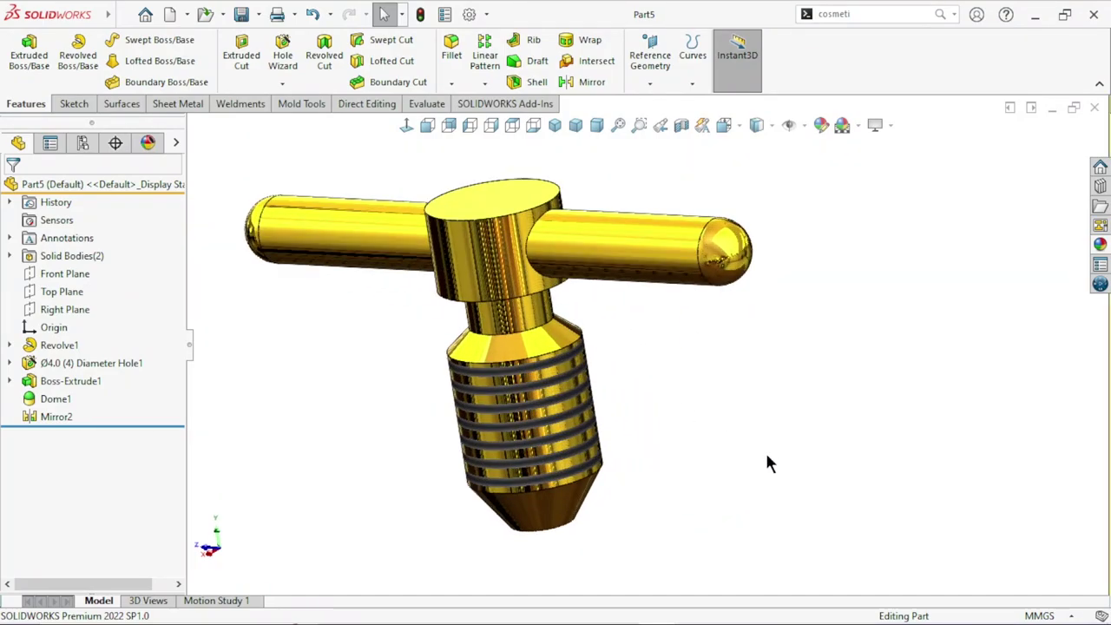